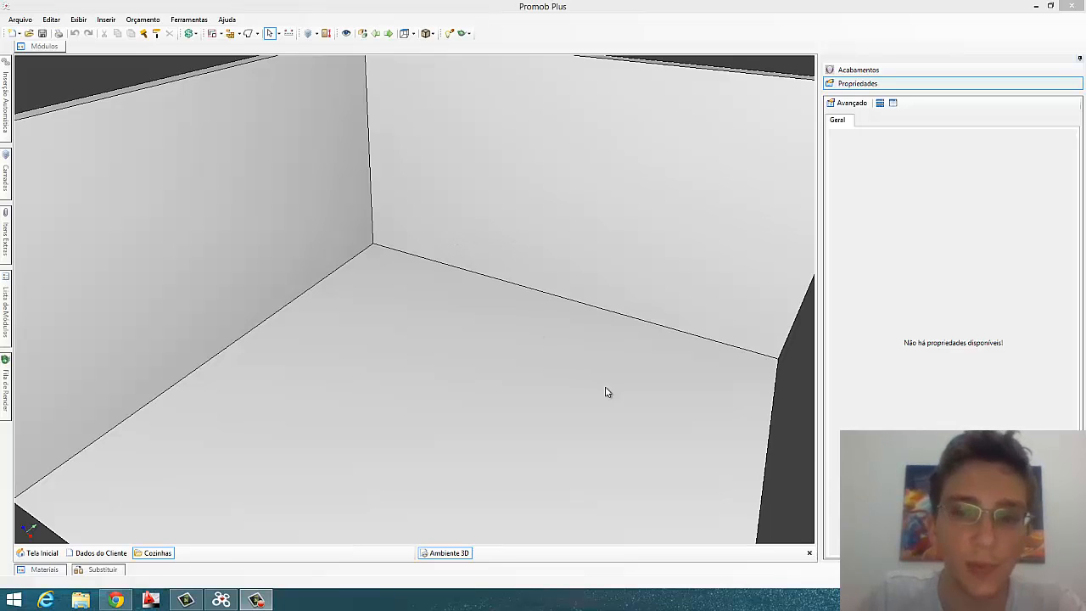
# Insert a Balcão 1 Porta from the lower kitchen Balcões category on the floor near the room's back corner.
pyautogui.click(428, 335)
pyautogui.scroll(-4, 437, 322)
pyautogui.moveTo(492, 337)
pyautogui.mouseDown(button='middle')
pyautogui.moveTo(476, 327)
pyautogui.moveTo(450, 338)
pyautogui.mouseUp(button='middle')
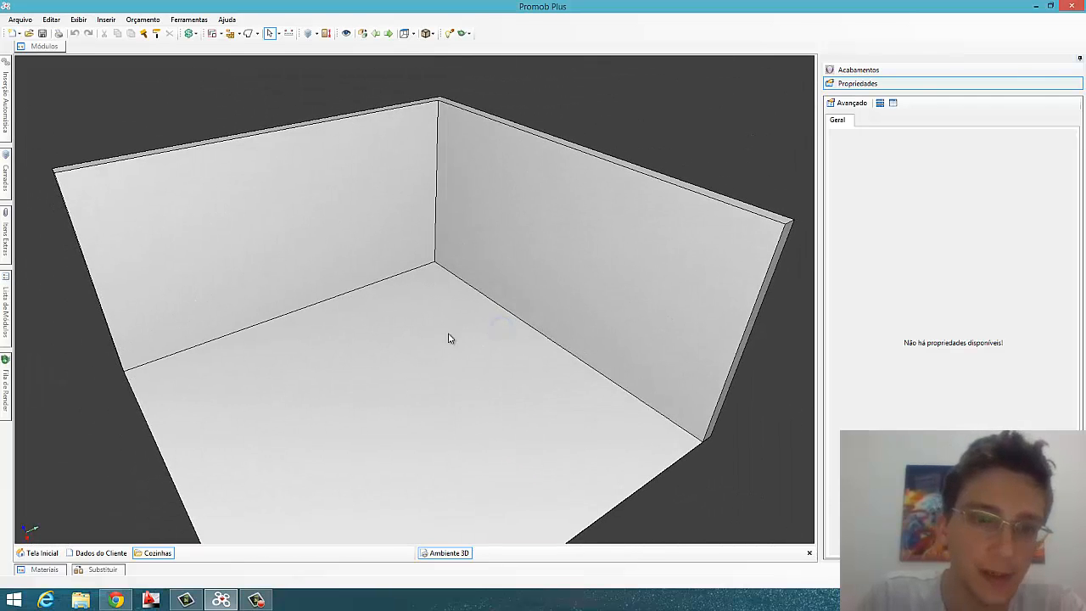
pyautogui.scroll(1, 442, 337)
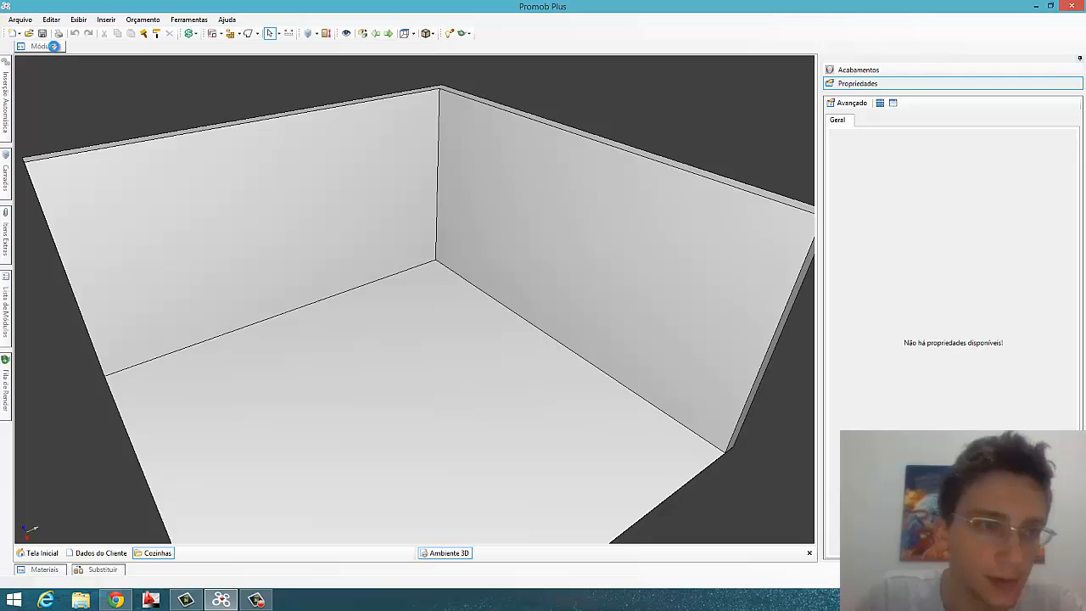
pyautogui.moveTo(53, 49)
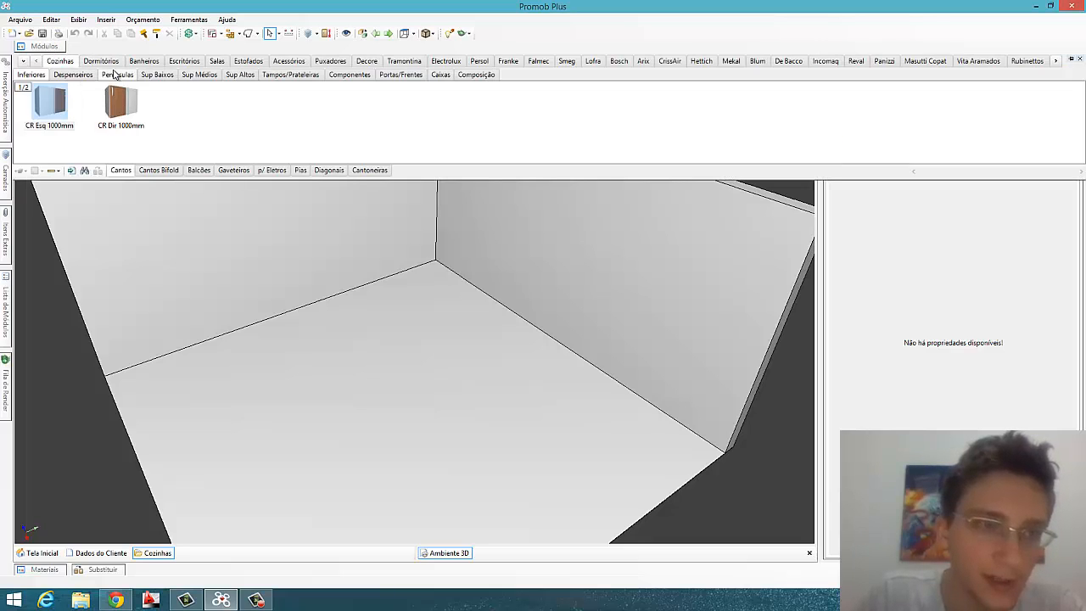
pyautogui.click(204, 174)
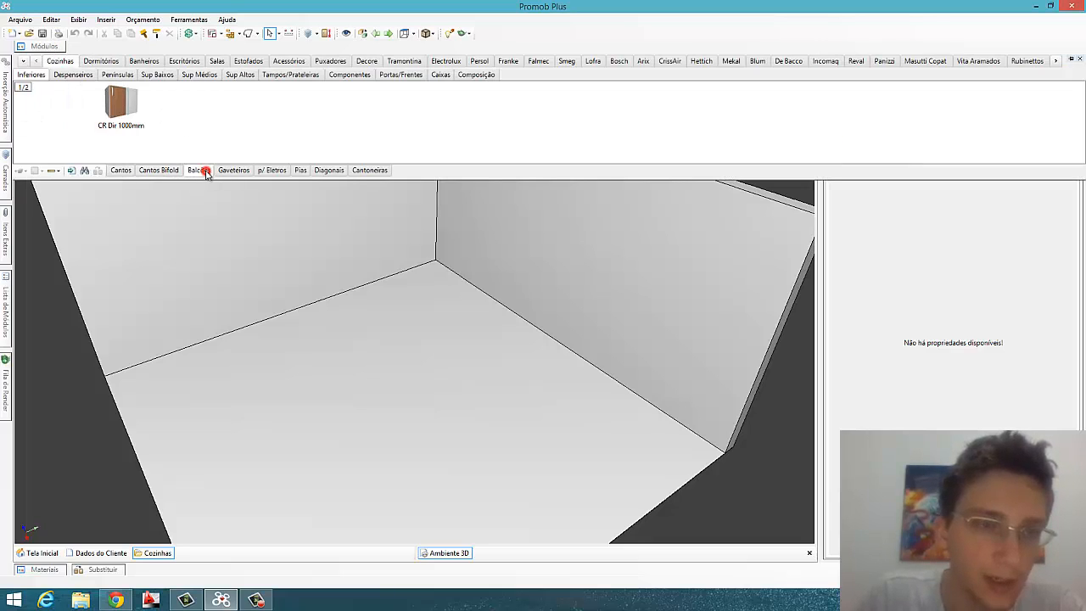
pyautogui.click(268, 109)
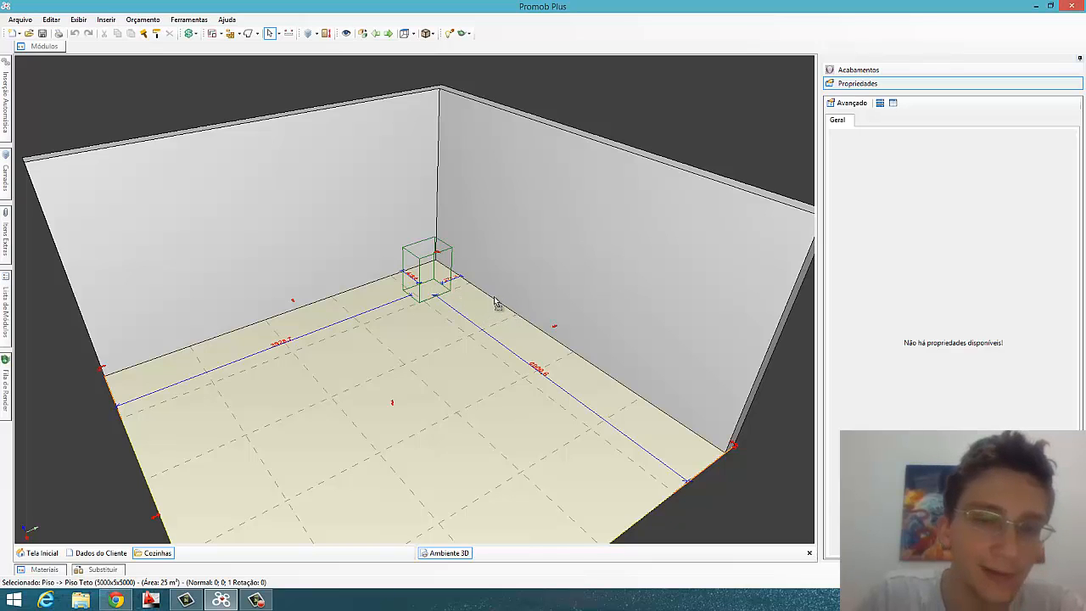
pyautogui.click(453, 324)
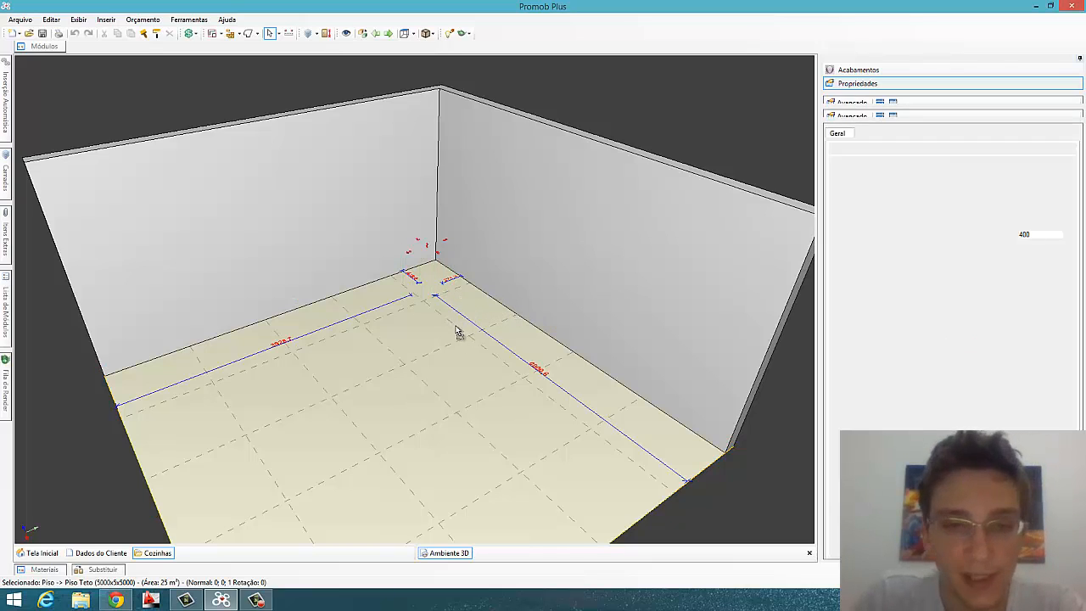
pyautogui.moveTo(433, 318)
pyautogui.mouseDown(button='middle')
pyautogui.moveTo(359, 339)
pyautogui.moveTo(458, 340)
pyautogui.moveTo(416, 332)
pyautogui.moveTo(376, 297)
pyautogui.moveTo(384, 319)
pyautogui.mouseUp(button='middle')
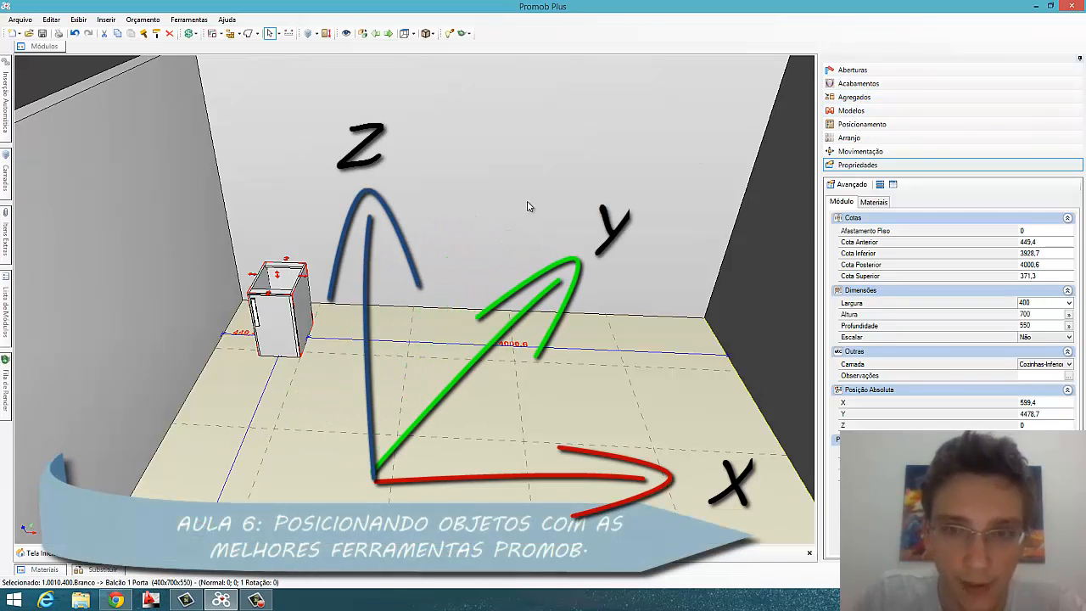
# Start a linear Arranjo of the one-door cabinet with a quantity of 6 along X.
pyautogui.click(278, 307)
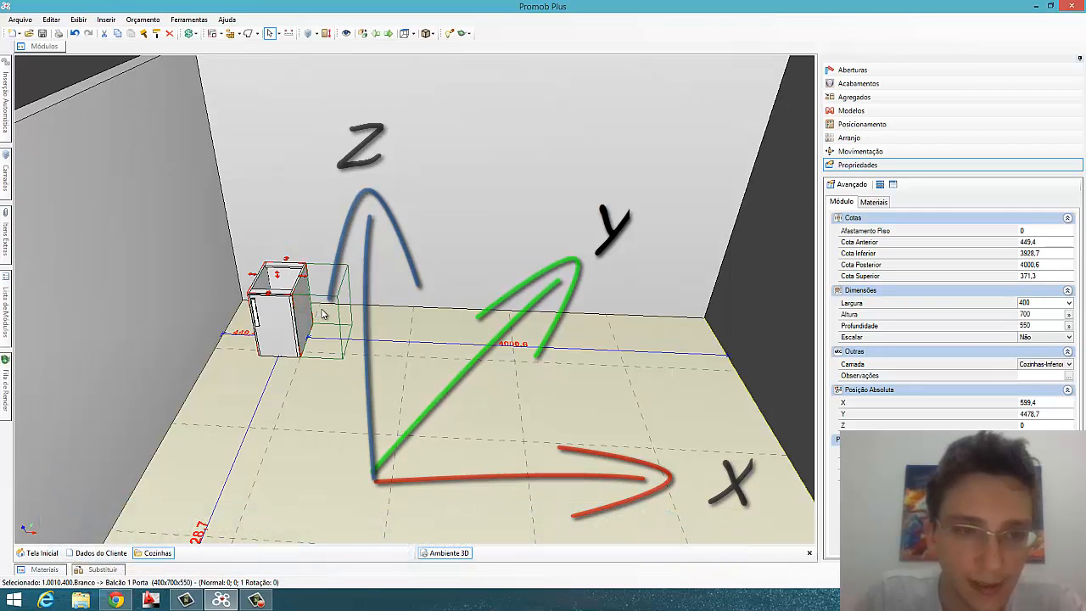
pyautogui.scroll(-4, 398, 293)
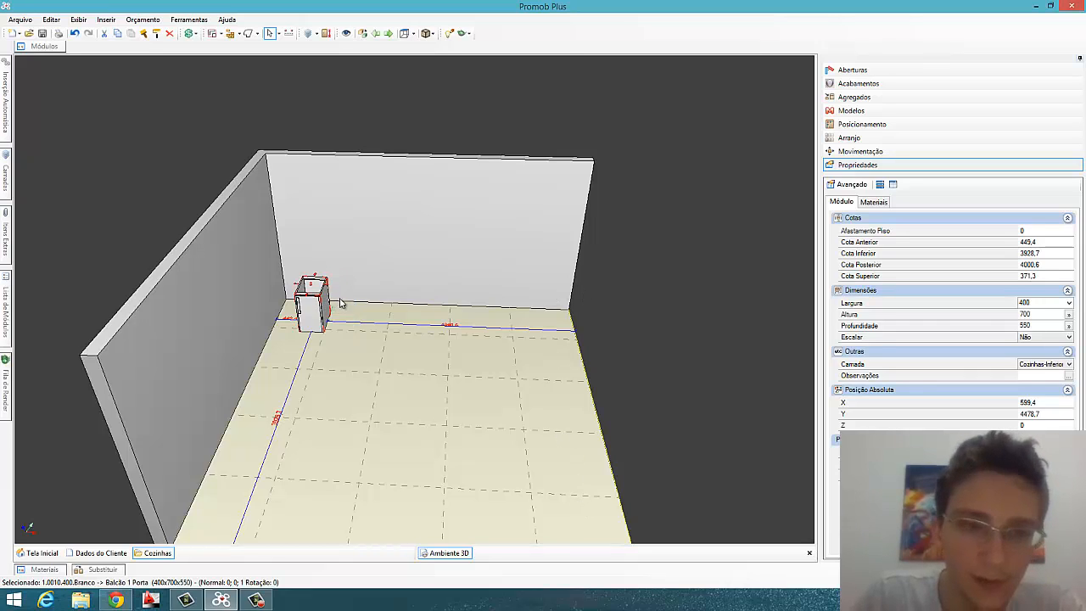
pyautogui.click(871, 140)
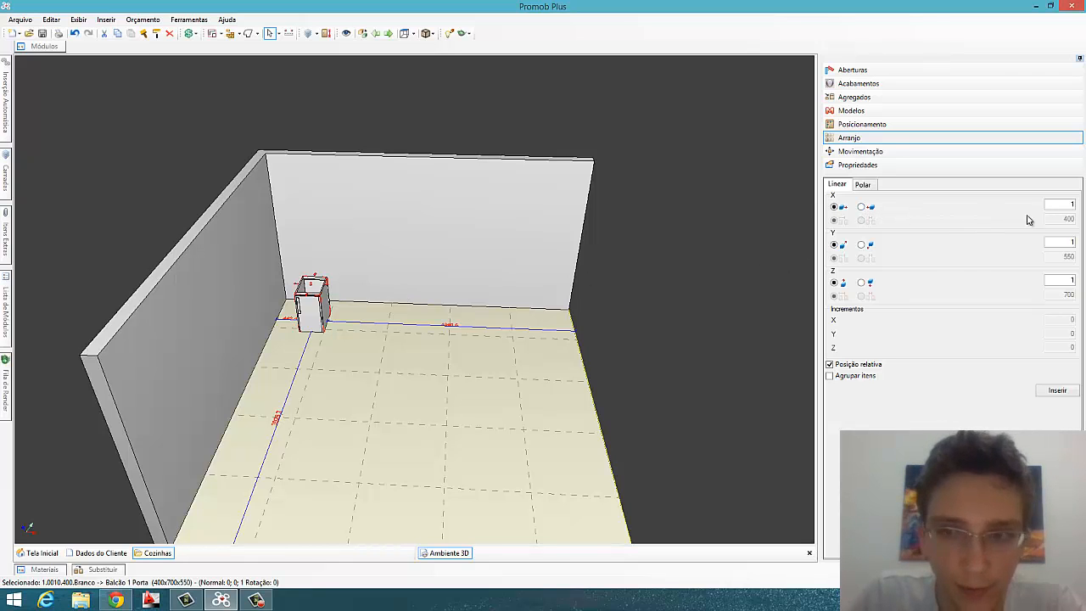
pyautogui.doubleClick(1060, 203)
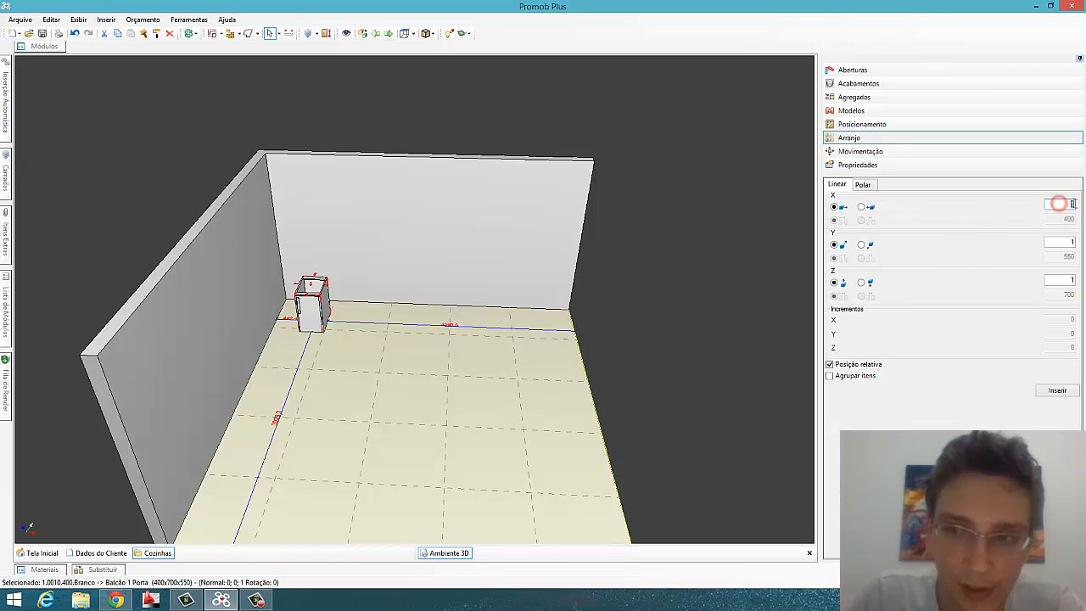
pyautogui.doubleClick(1048, 206)
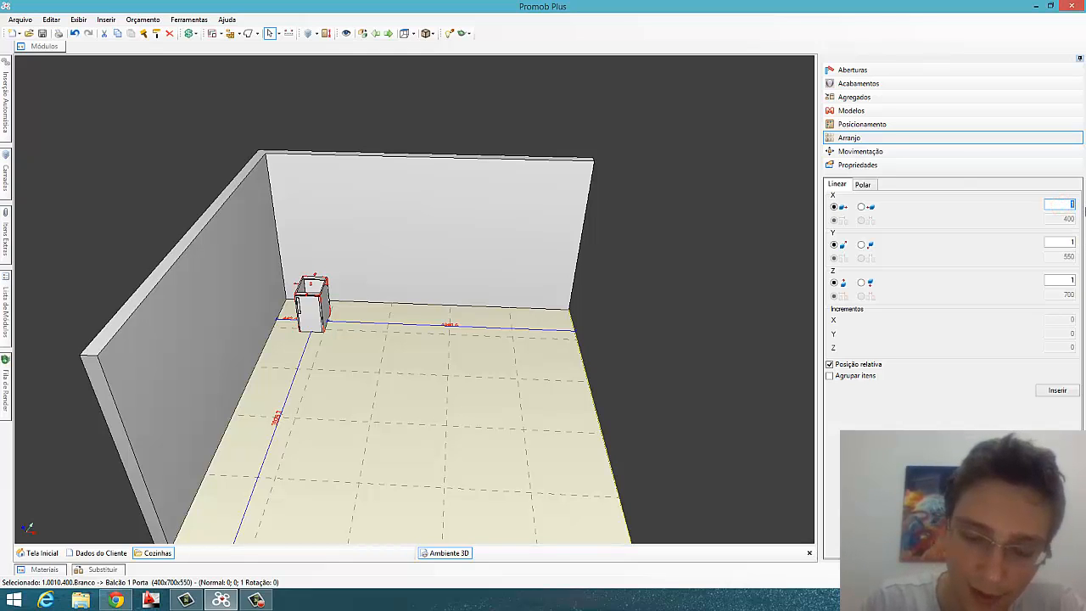
pyautogui.write('6')
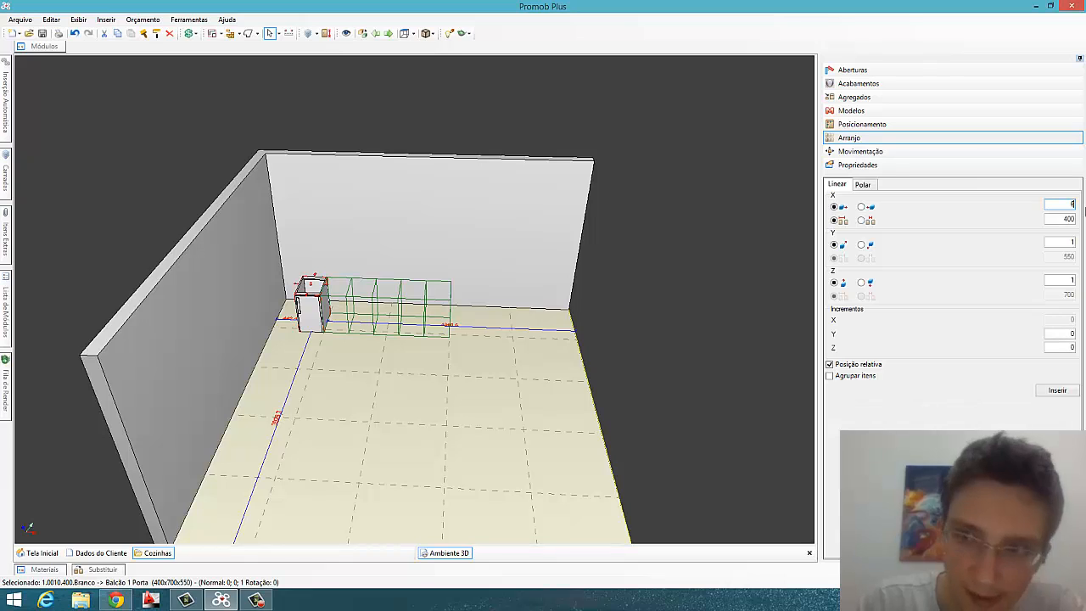
pyautogui.doubleClick(1055, 207)
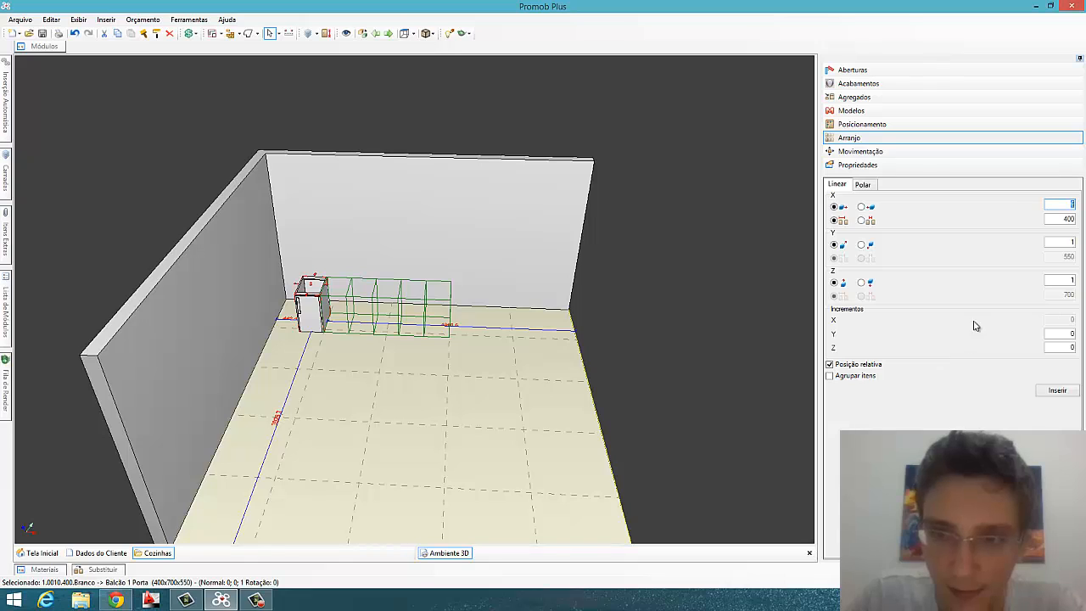
# Set the array's X spacing to 400+100 mm, covering the cabinet width plus the gap.
pyautogui.doubleClick(1062, 219)
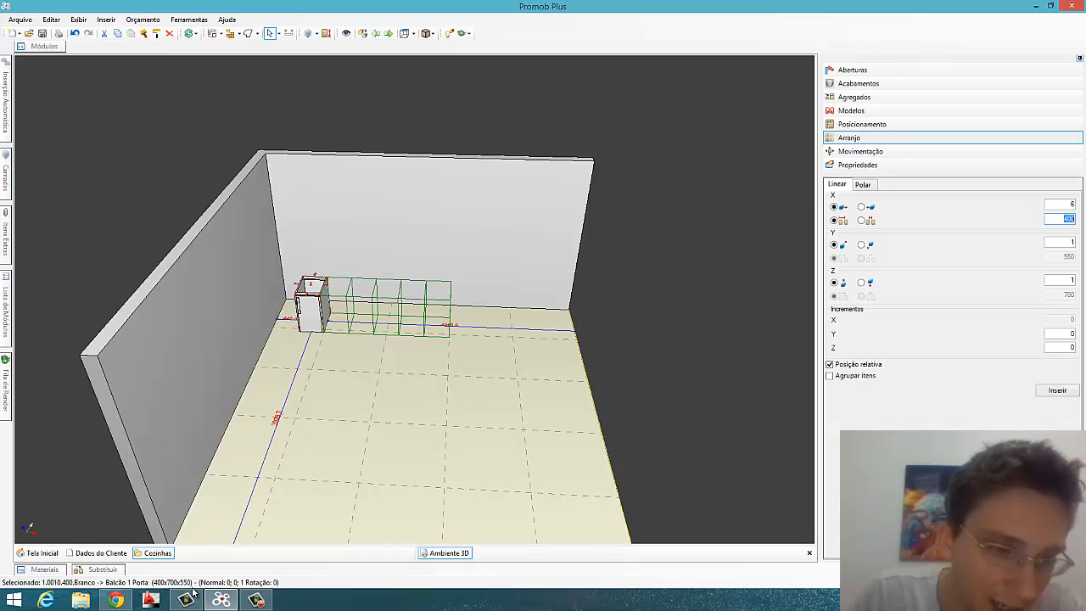
pyautogui.click(1058, 219)
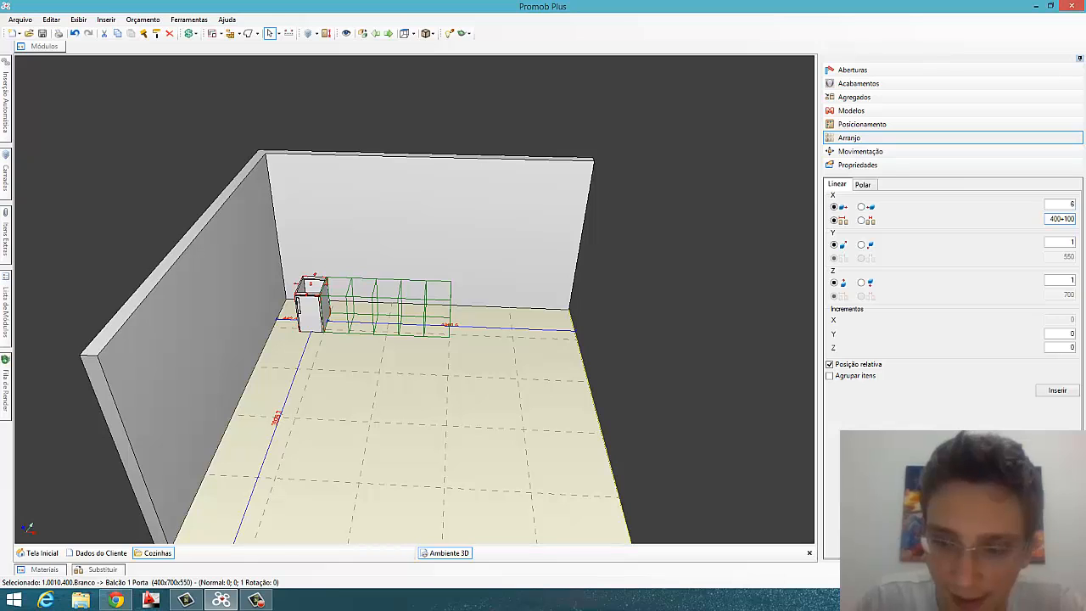
pyautogui.press('Return')
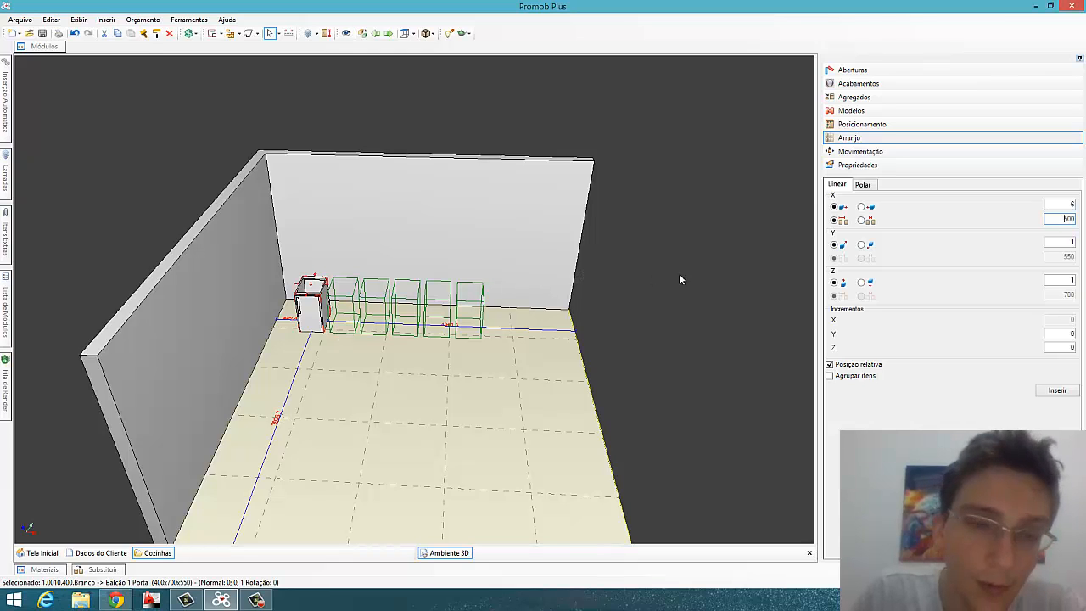
# Switch the X spacing to the free gap between cabinets and set it to 150 mm.
pyautogui.click(862, 220)
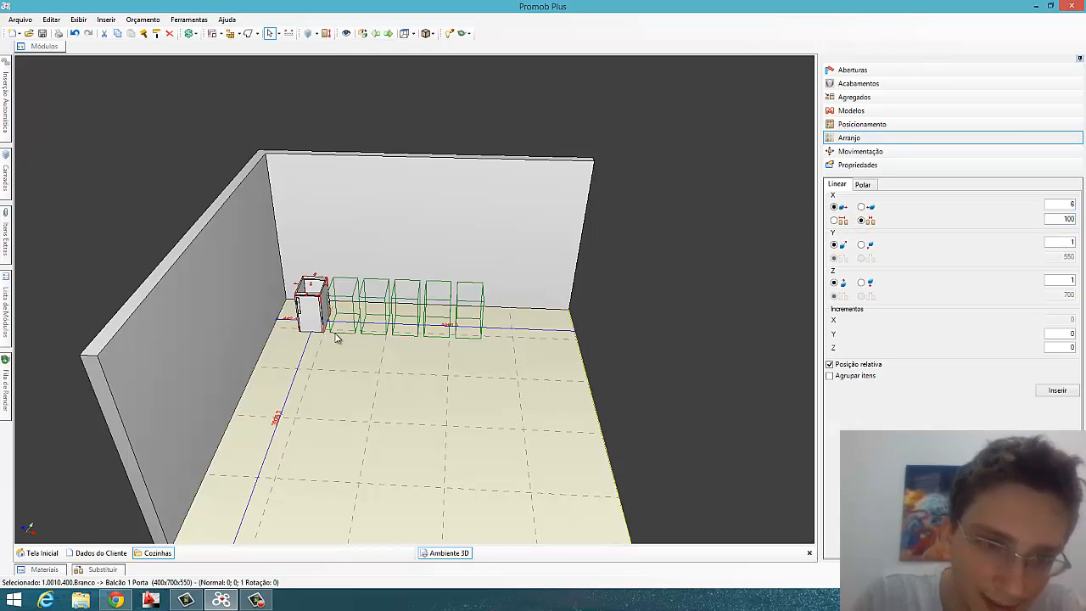
pyautogui.doubleClick(1062, 219)
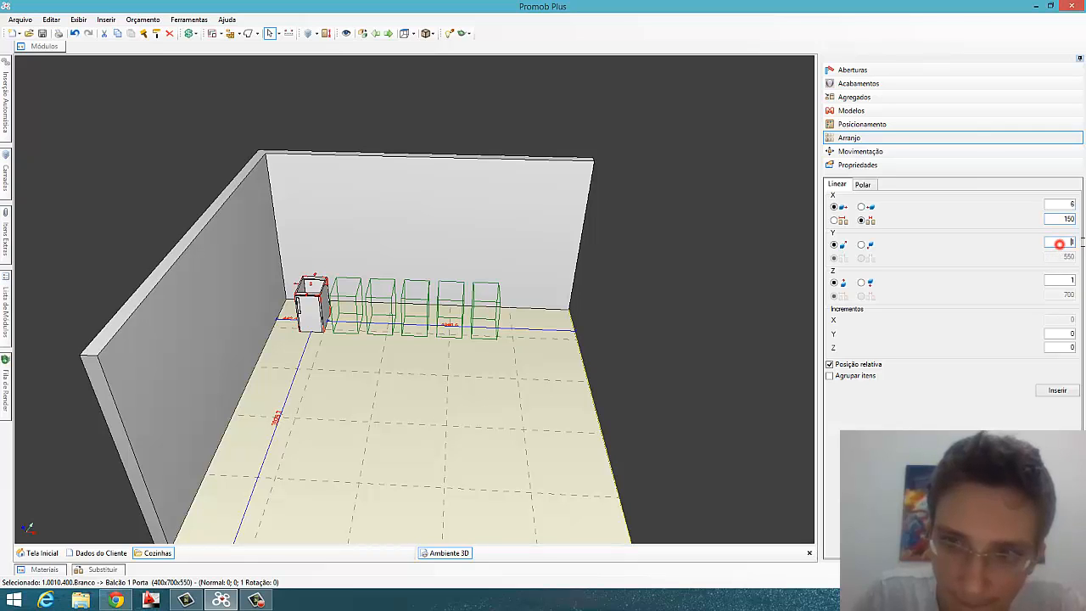
# Set the array's Y quantity to 8 and reverse the Y direction so the rows run into the room.
pyautogui.doubleClick(1060, 244)
pyautogui.write('8')
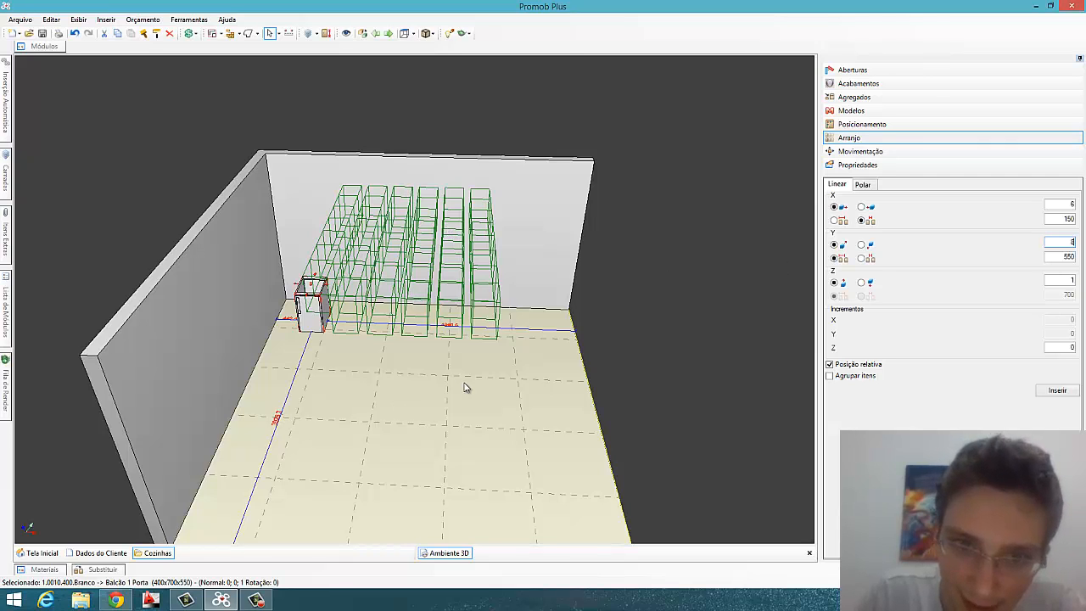
pyautogui.click(862, 244)
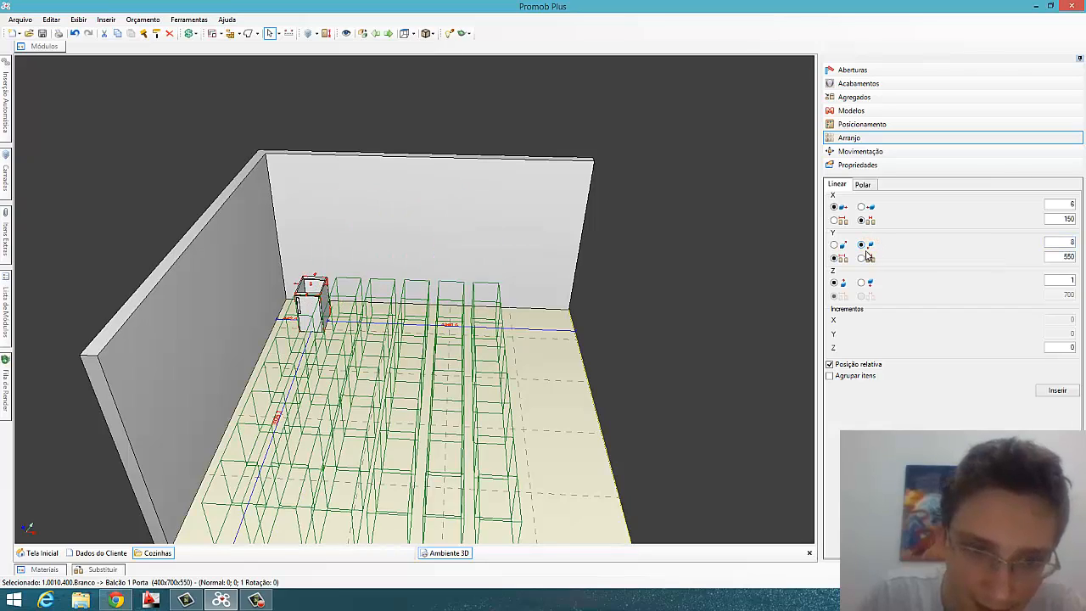
pyautogui.moveTo(594, 337); pyautogui.dragTo(611, 216, button='middle')
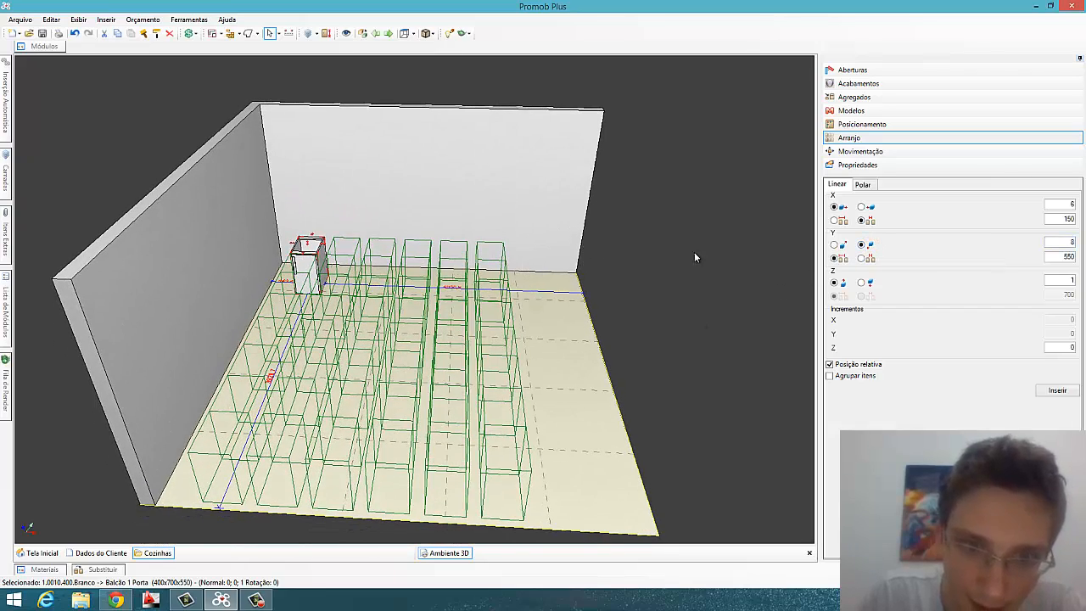
# Set the Y quantity to 6 with a free gap of 50 mm between the rows.
pyautogui.doubleClick(1058, 242)
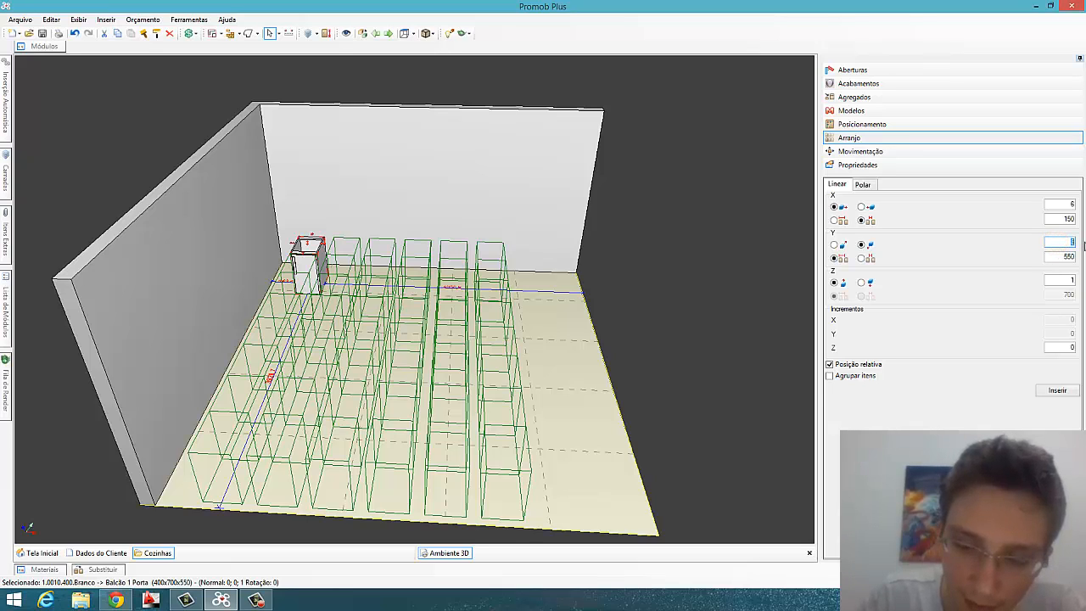
pyautogui.write('6')
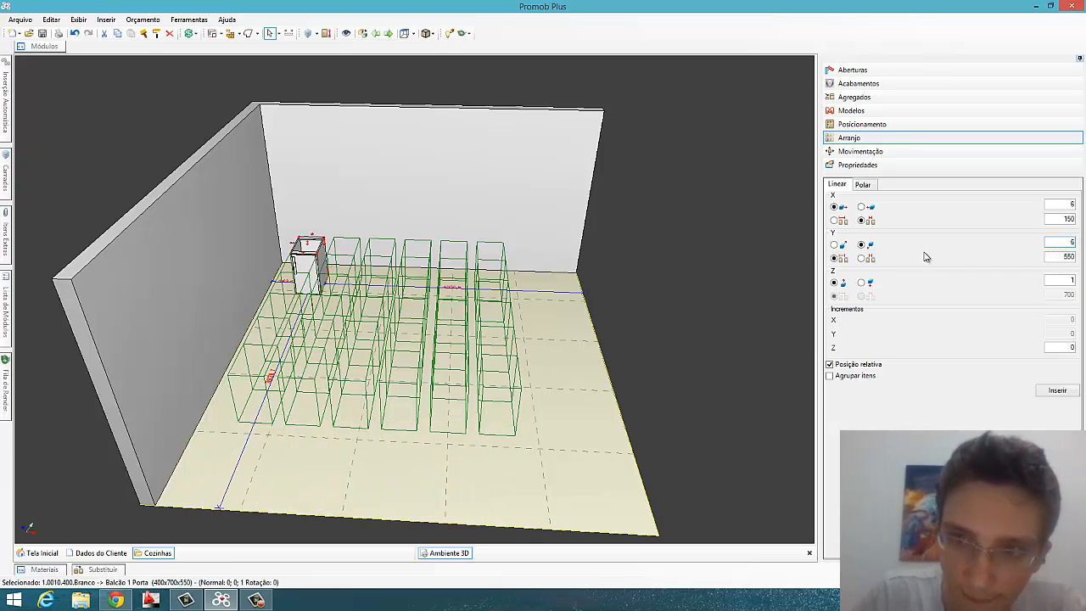
pyautogui.click(863, 258)
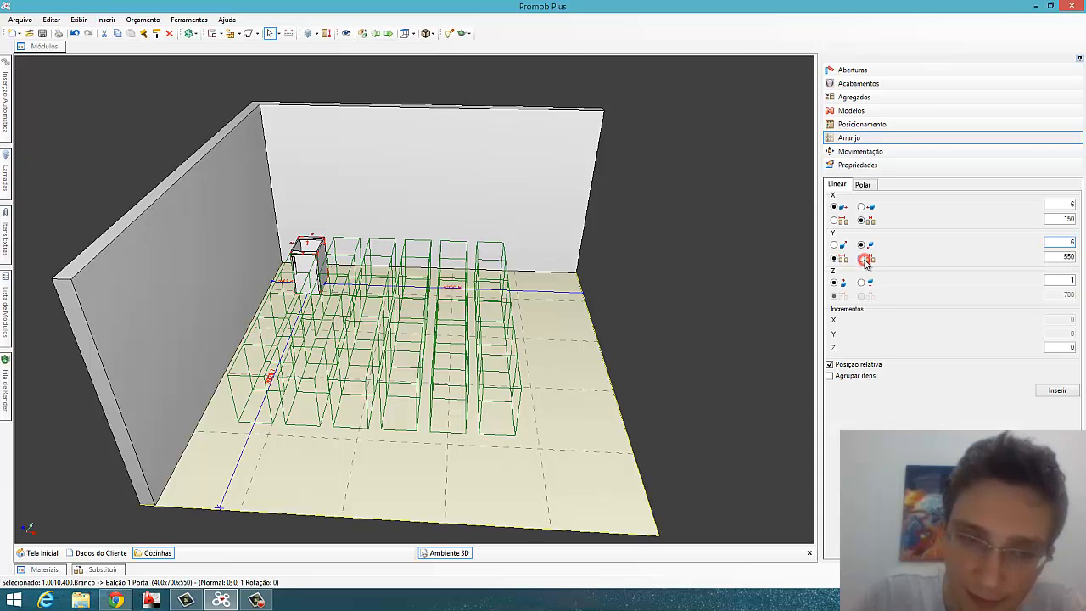
pyautogui.doubleClick(1061, 256)
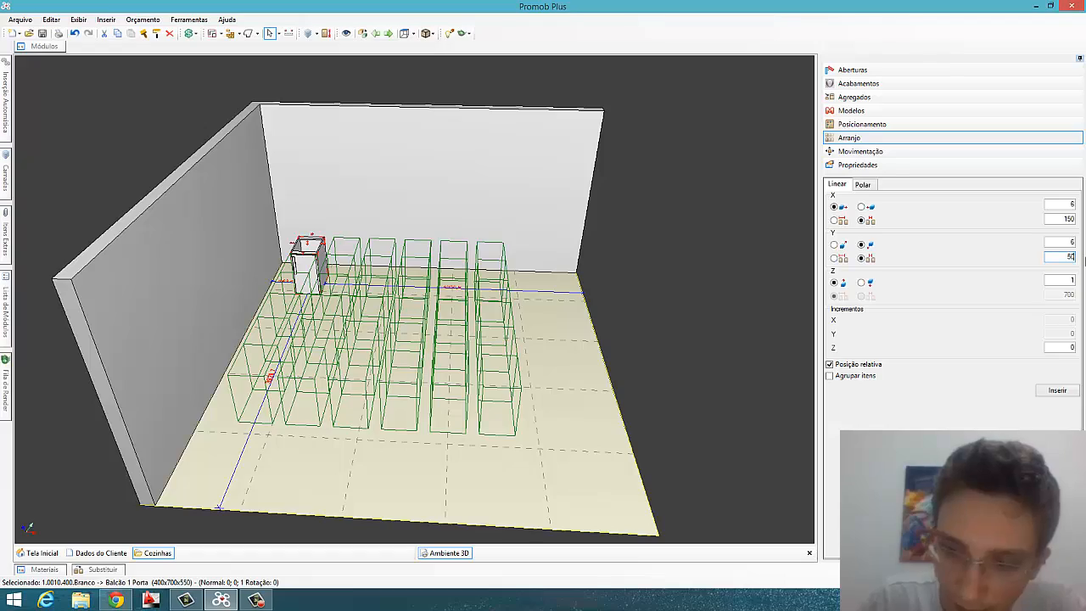
# Set the Z quantity to 2 with a 150 mm gap between levels and insert the cabinet array.
pyautogui.moveTo(518, 313); pyautogui.dragTo(435, 352, button='middle')
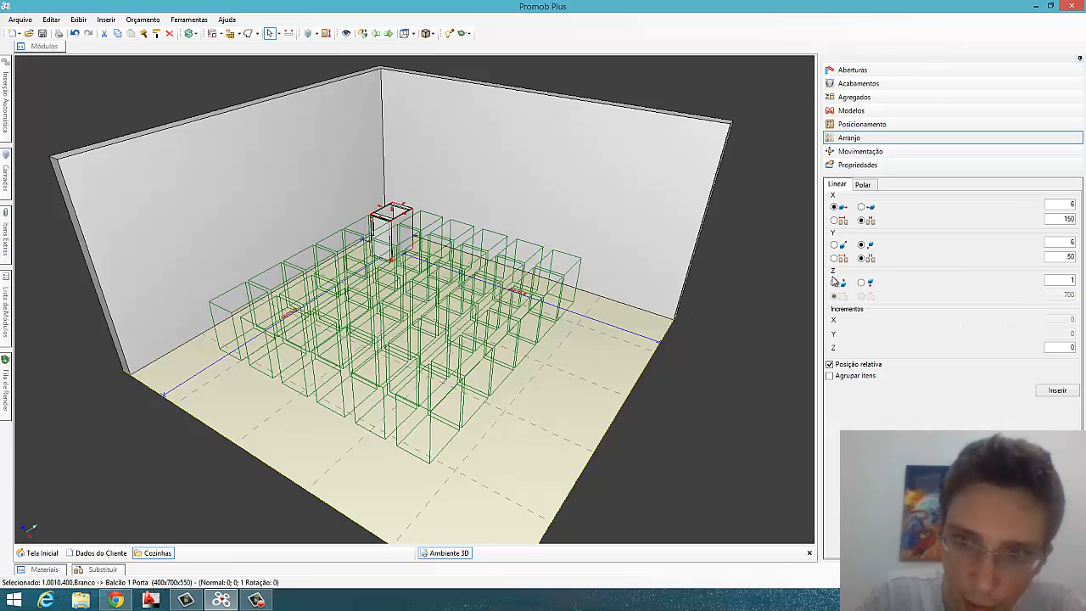
pyautogui.doubleClick(1070, 281)
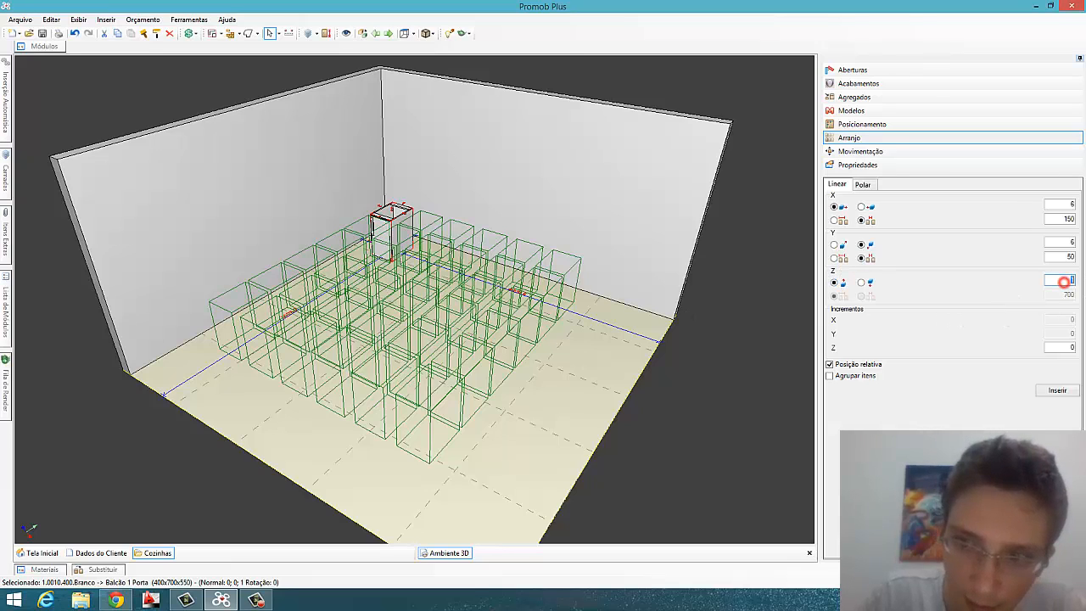
pyautogui.write('2')
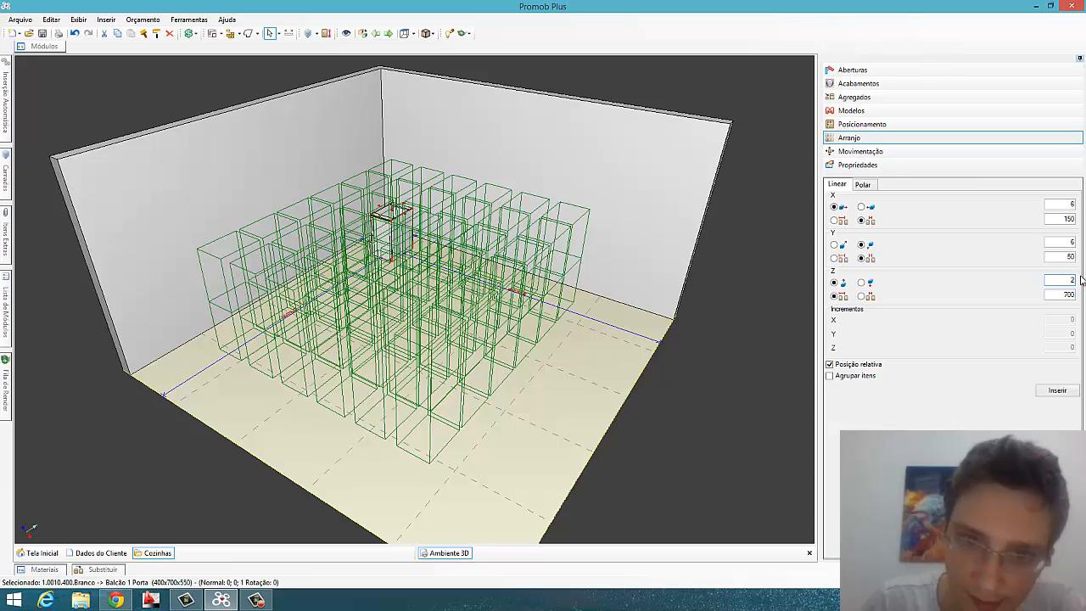
pyautogui.click(868, 296)
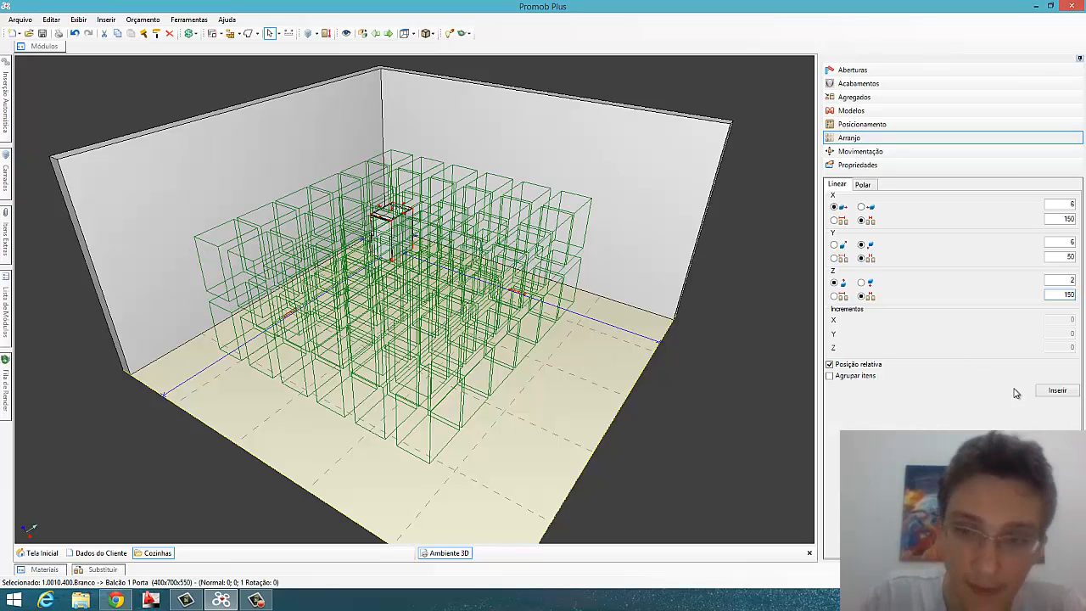
pyautogui.click(1062, 394)
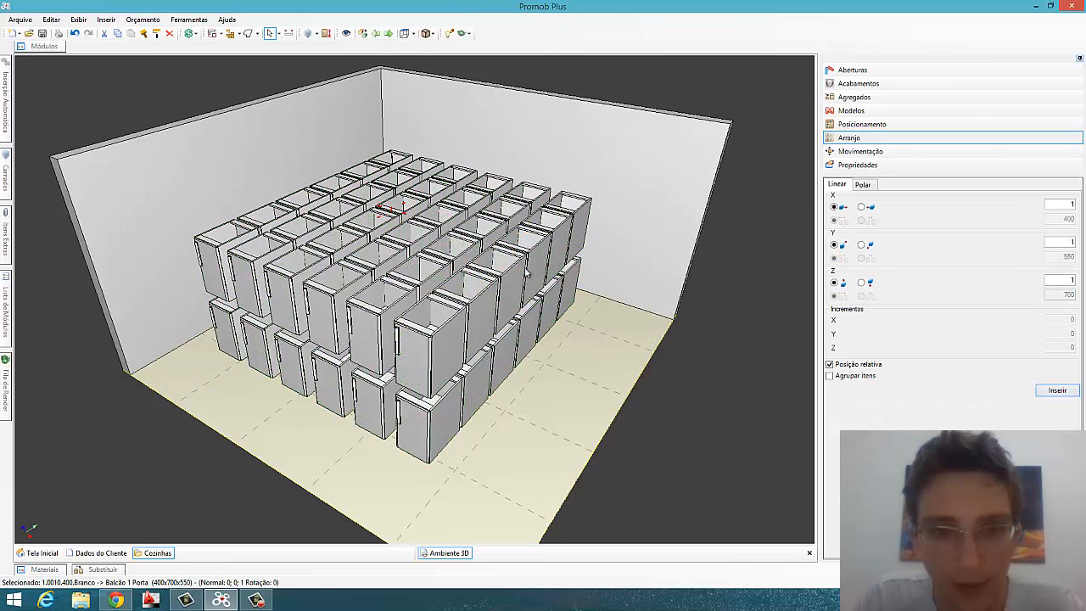
# Examine the inserted two-level cabinet array from several angles, selecting the upper cabinet in the back corner.
pyautogui.moveTo(508, 270); pyautogui.dragTo(480, 275, button='middle')
pyautogui.scroll(2, 536, 298)
pyautogui.scroll(2, 538, 300)
pyautogui.moveTo(498, 365); pyautogui.dragTo(444, 177, button='middle')
pyautogui.scroll(-2, 555, 265)
pyautogui.scroll(2, 444, 177)
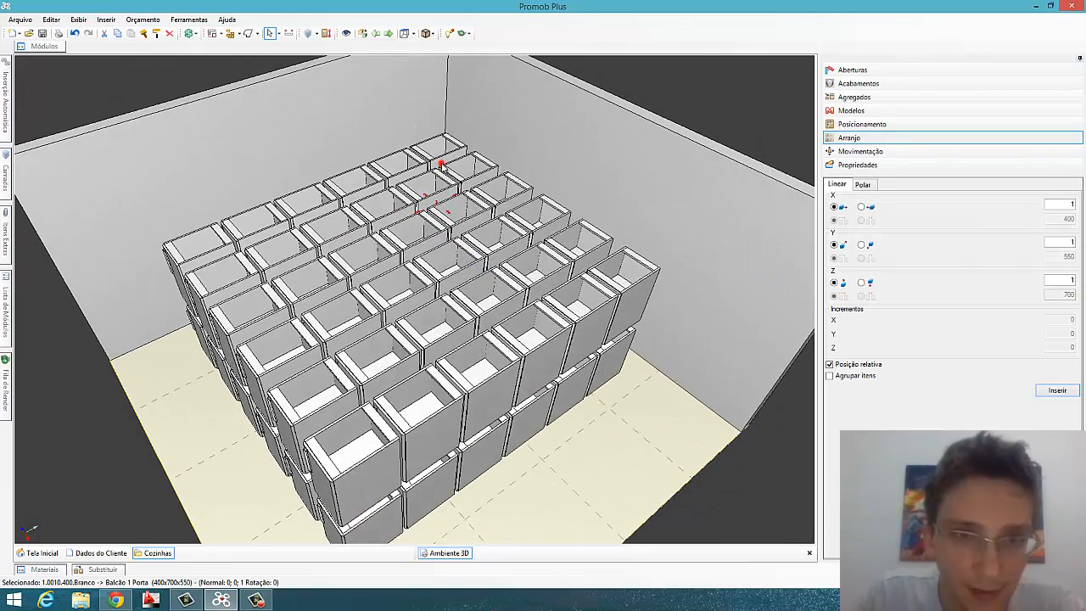
pyautogui.click(442, 162)
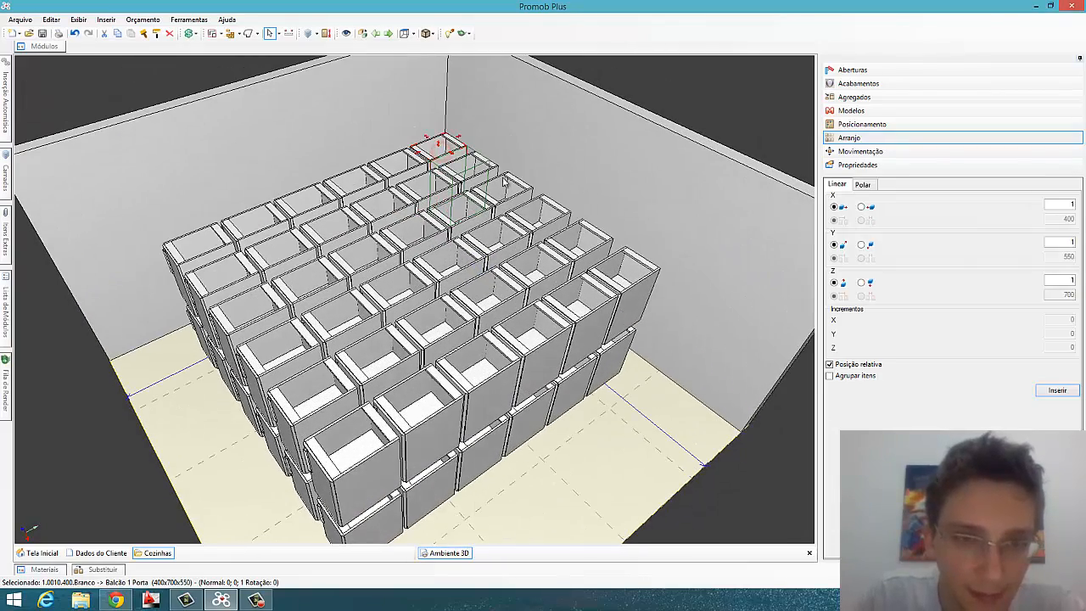
pyautogui.moveTo(518, 190); pyautogui.dragTo(539, 207, button='middle')
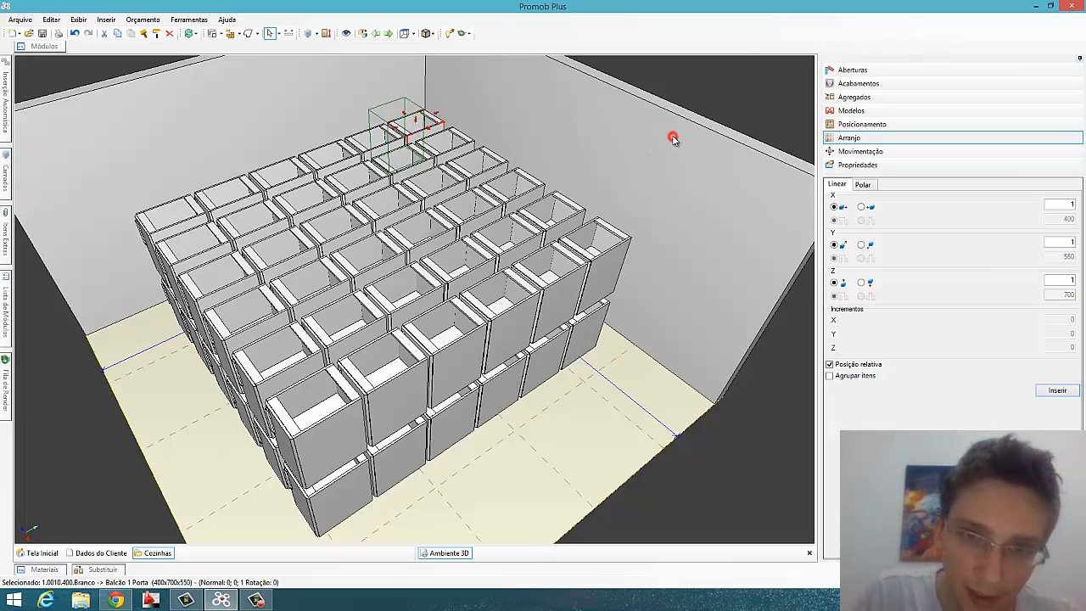
pyautogui.moveTo(672, 137); pyautogui.dragTo(215, 465)
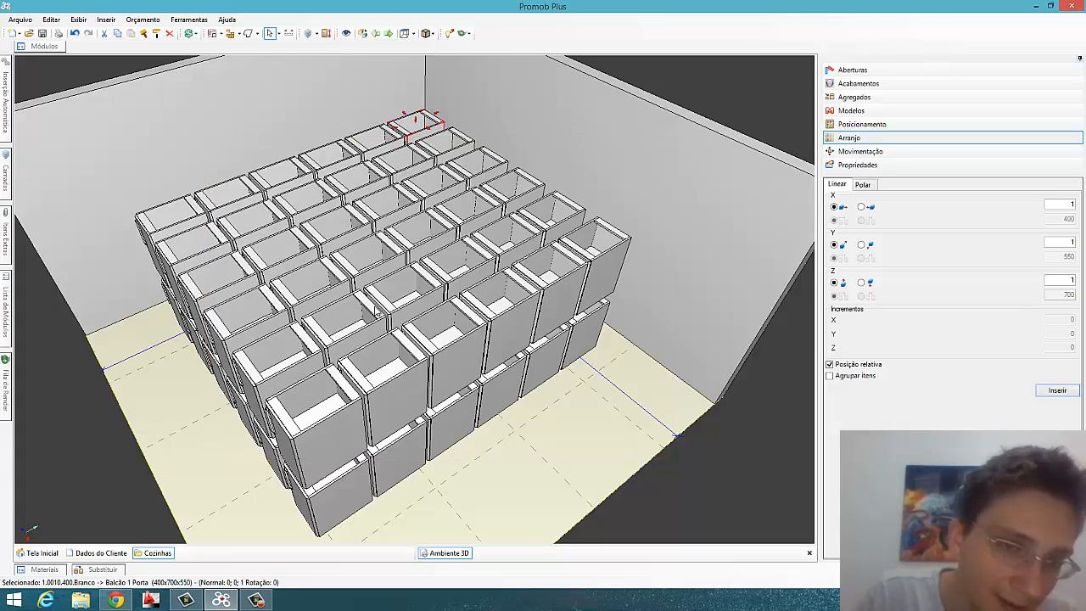
# Delete the cabinets on the back-corner side of the array in two selected groups.
pyautogui.scroll(4, 418, 264)
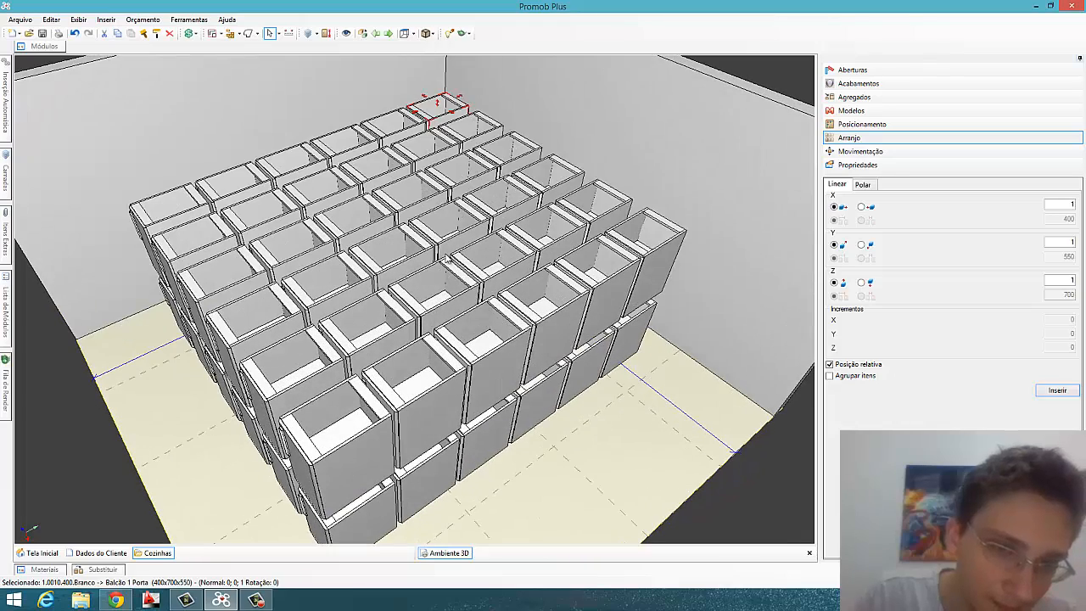
pyautogui.scroll(1, 475, 229)
pyautogui.moveTo(720, 127); pyautogui.dragTo(552, 291)
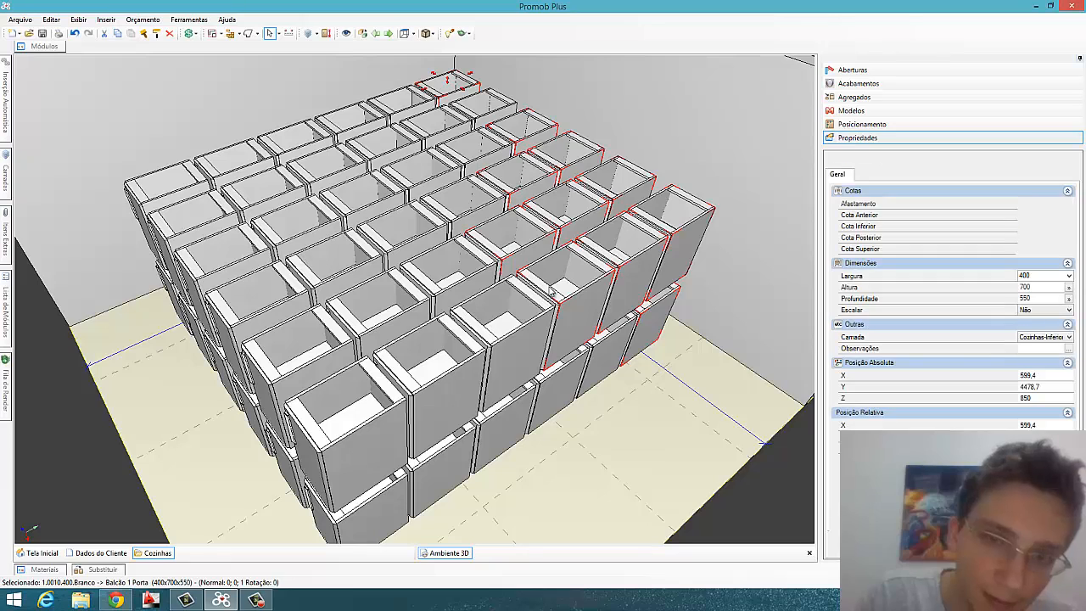
pyautogui.press('Delete')
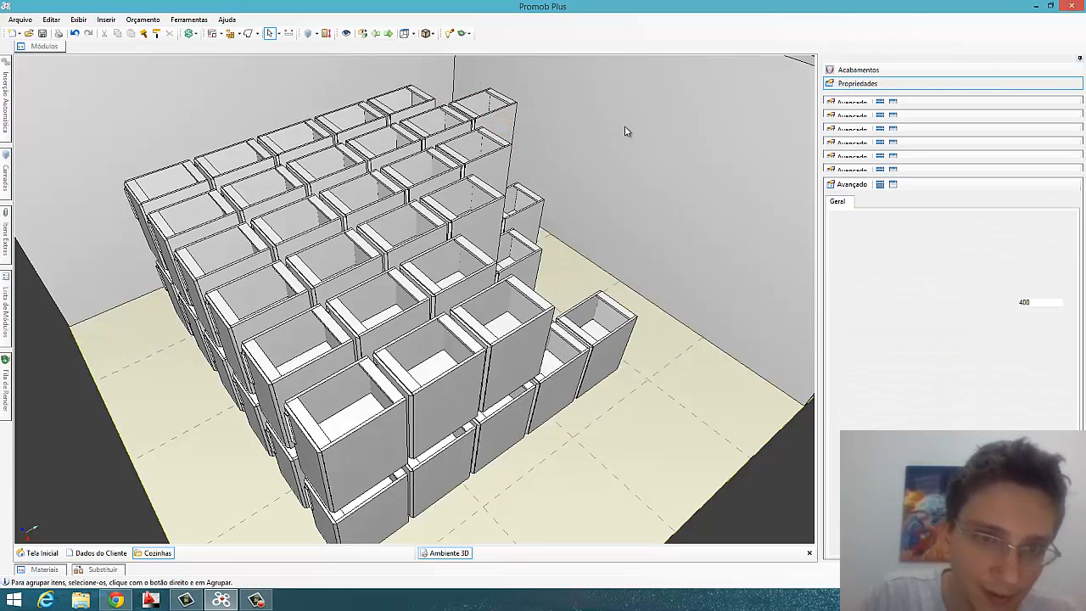
pyautogui.moveTo(659, 116); pyautogui.dragTo(302, 456)
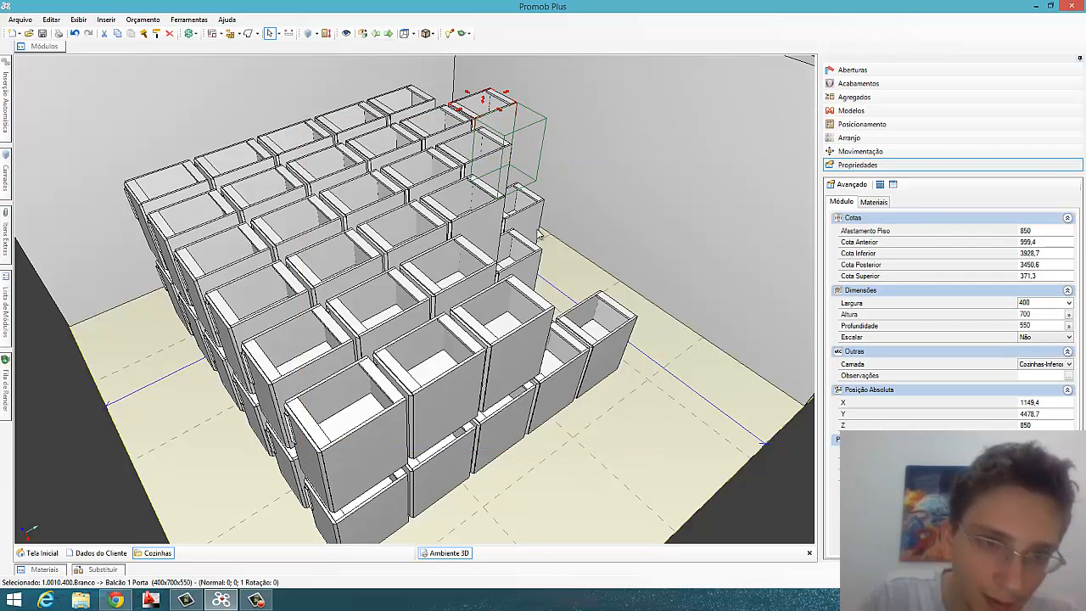
pyautogui.moveTo(555, 138); pyautogui.dragTo(401, 294)
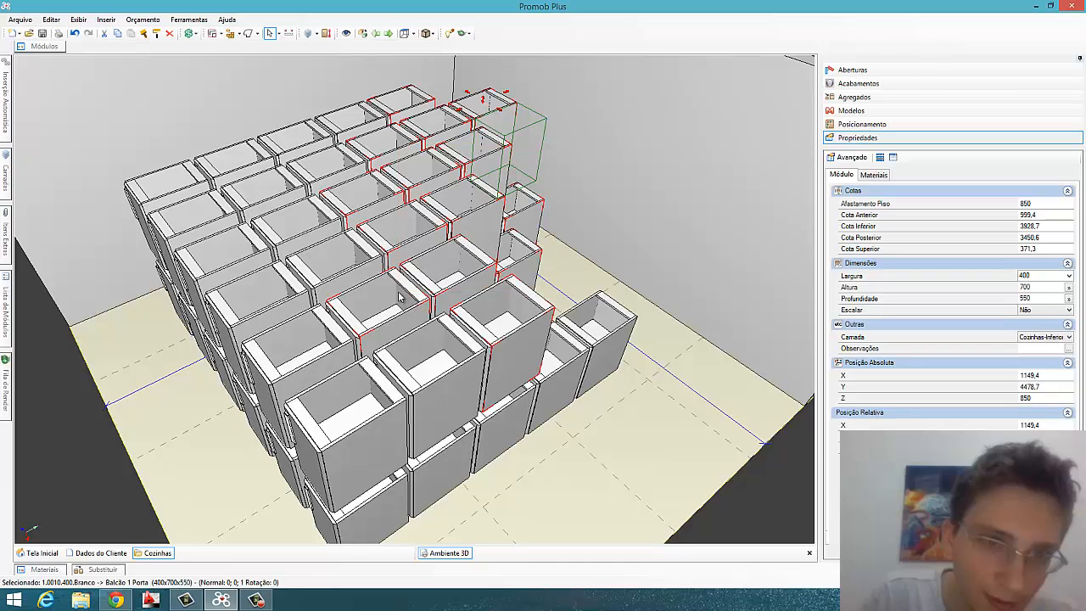
pyautogui.press('Delete')
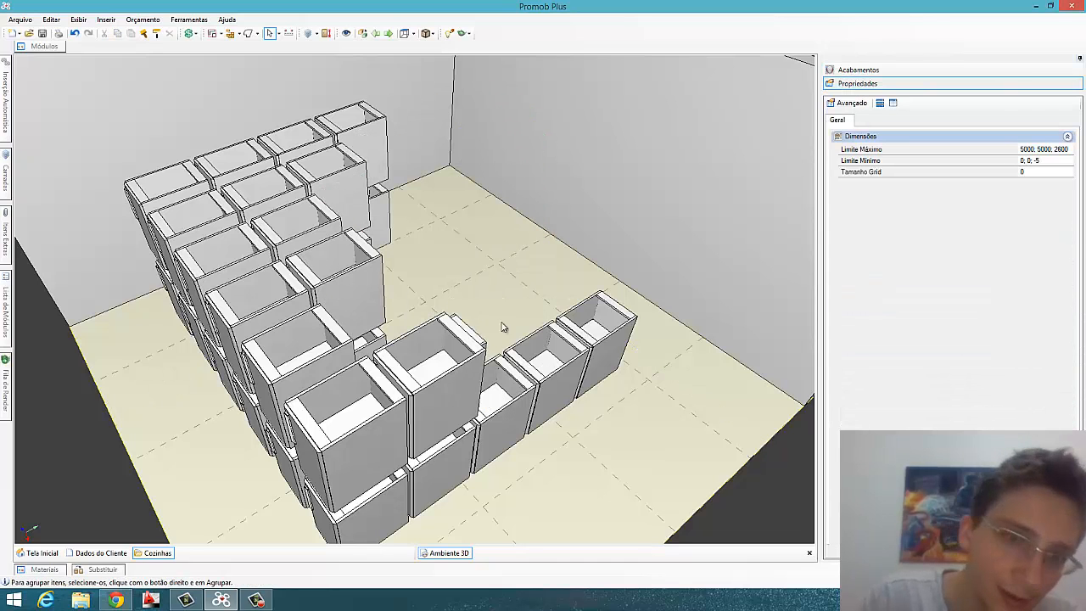
# Delete all the remaining cabinets of the array to empty the room.
pyautogui.click(593, 327)
pyautogui.moveTo(594, 326); pyautogui.dragTo(584, 265, button='middle')
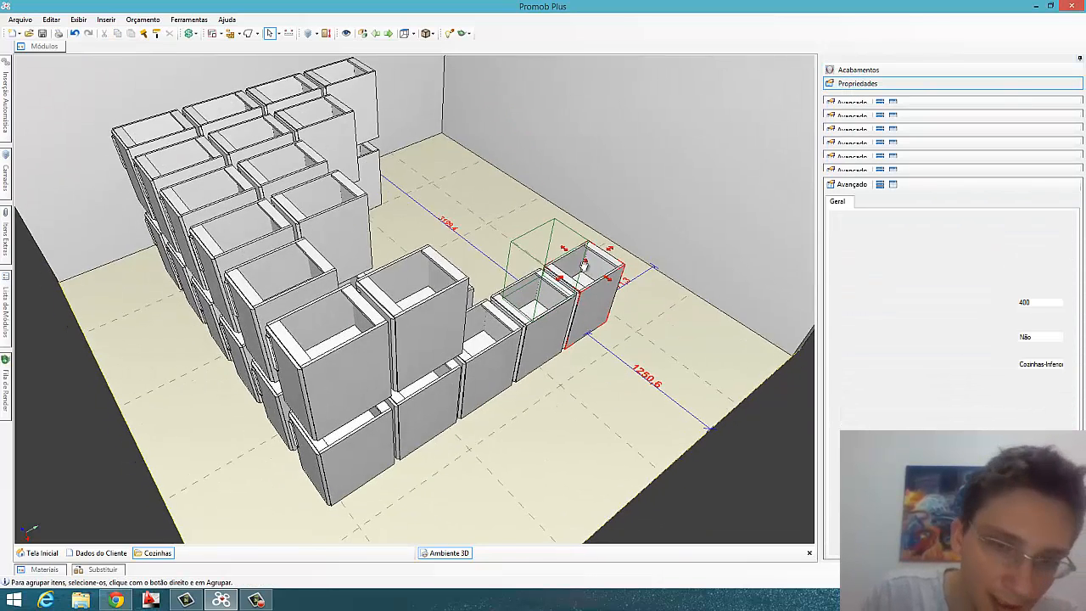
pyautogui.moveTo(639, 227); pyautogui.dragTo(301, 404)
pyautogui.press('Delete')
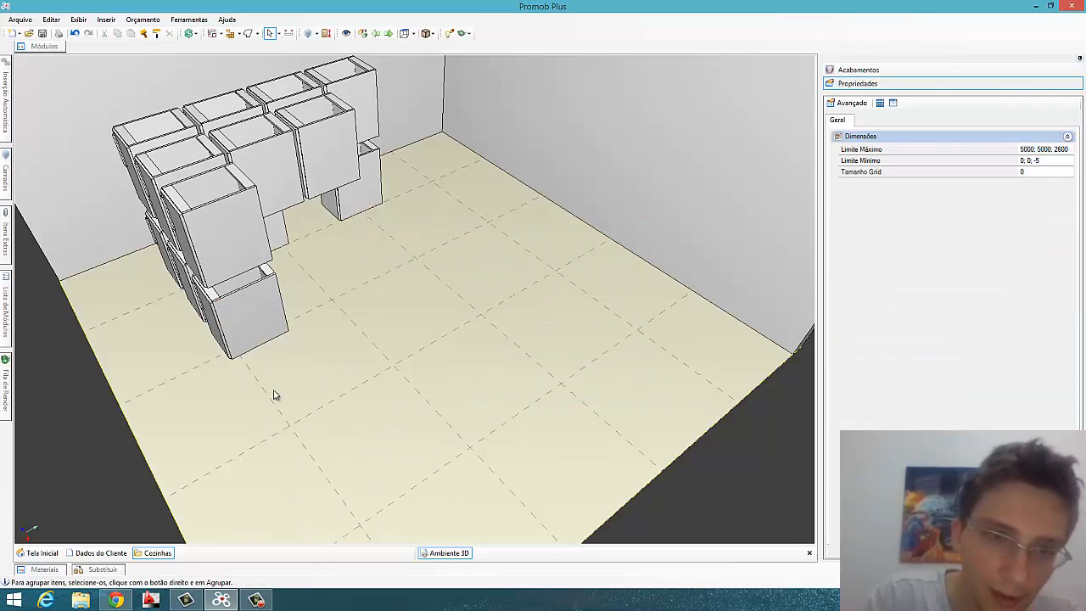
pyautogui.moveTo(326, 348); pyautogui.dragTo(387, 439, button='middle')
pyautogui.click(226, 228)
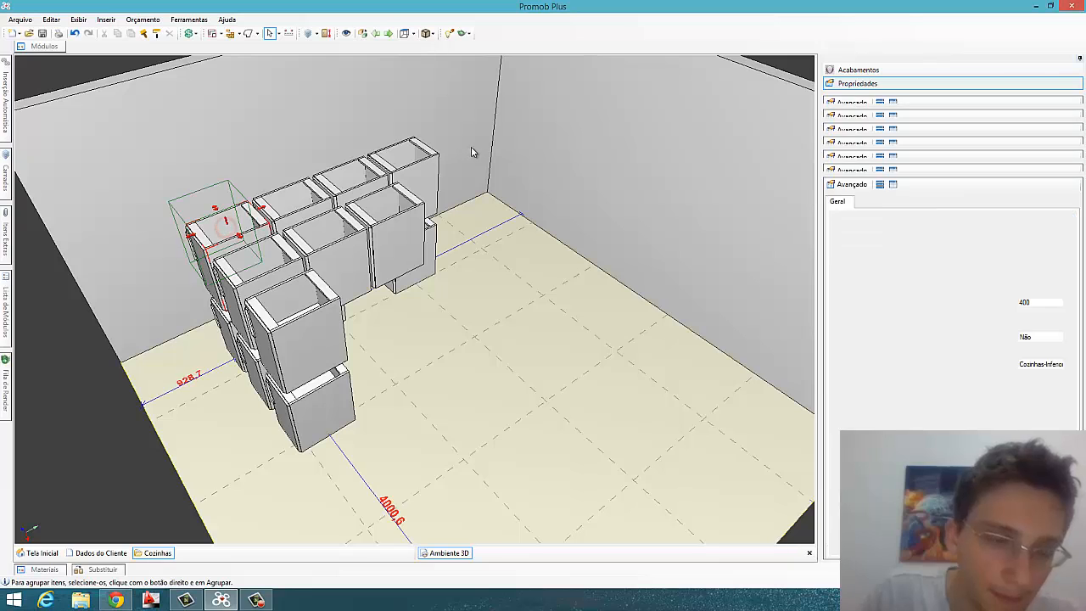
pyautogui.moveTo(473, 153); pyautogui.dragTo(303, 429)
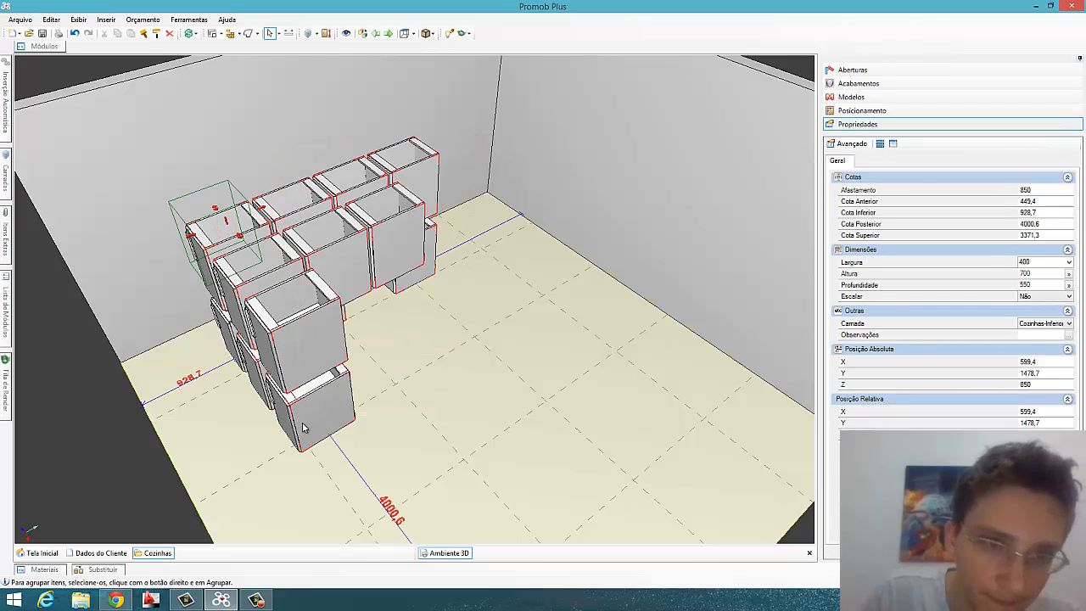
pyautogui.press('Delete')
pyautogui.click(280, 326)
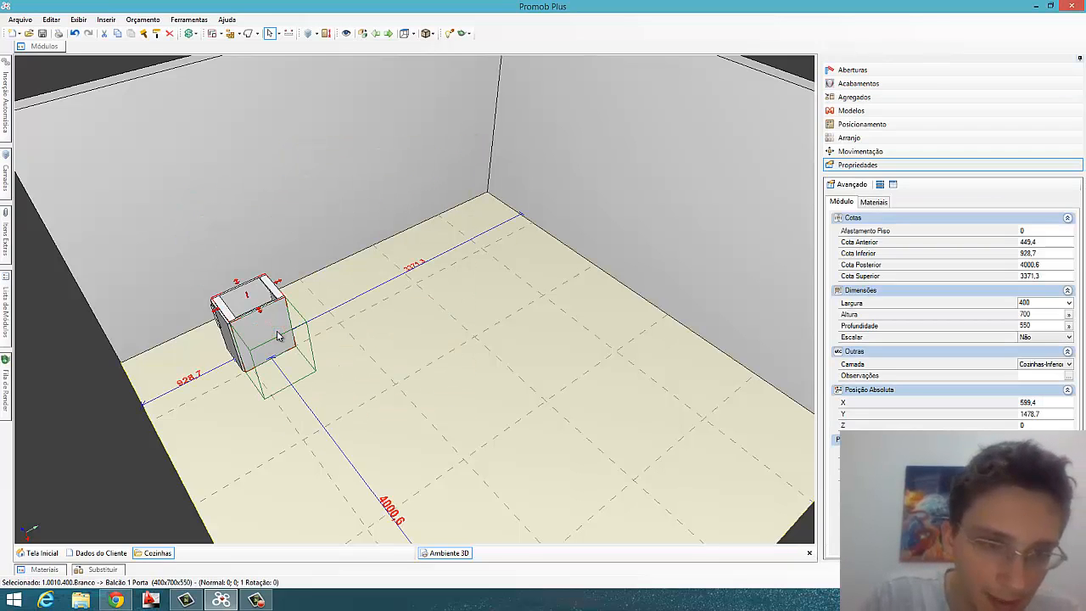
pyautogui.press('Delete')
# Insert the Isamu Noguchi dining table from Decore's Mesas/Cadeiras on the floor, about 1987 mm from the side wall and 1757 mm from the back wall.
pyautogui.scroll(2, 355, 365)
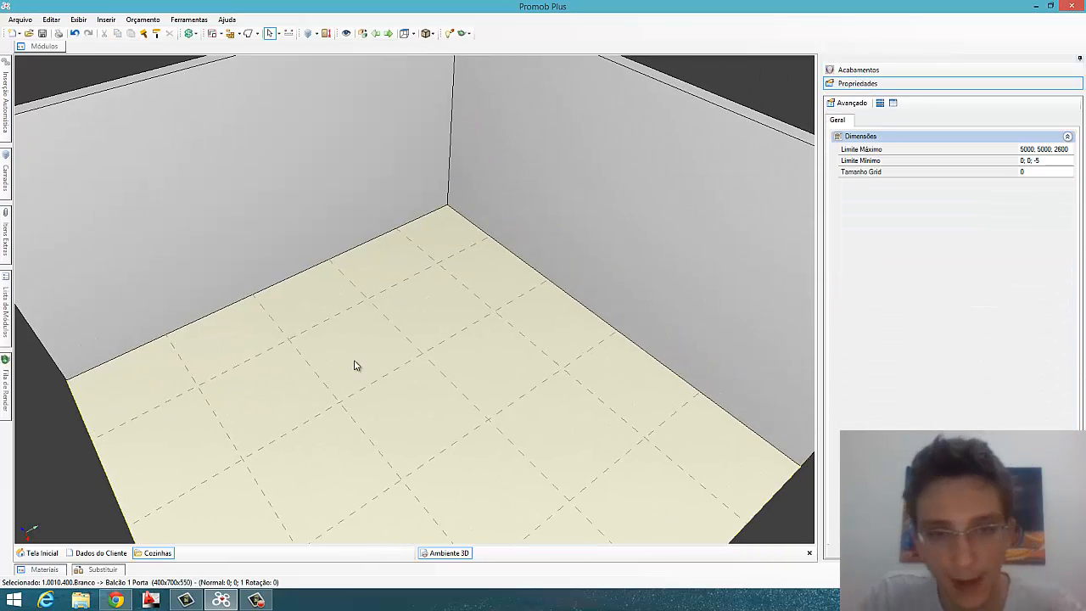
pyautogui.moveTo(355, 365)
pyautogui.mouseDown(button='middle')
pyautogui.moveTo(306, 395)
pyautogui.moveTo(409, 393)
pyautogui.moveTo(463, 357)
pyautogui.moveTo(496, 355)
pyautogui.moveTo(449, 368)
pyautogui.moveTo(400, 322)
pyautogui.mouseUp(button='middle')
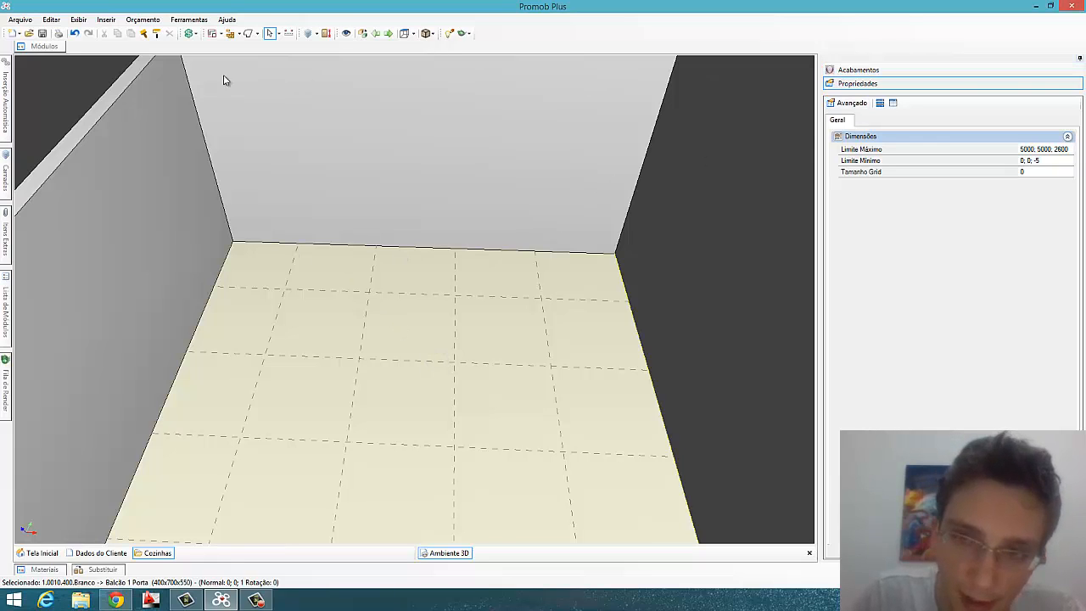
pyautogui.click(50, 48)
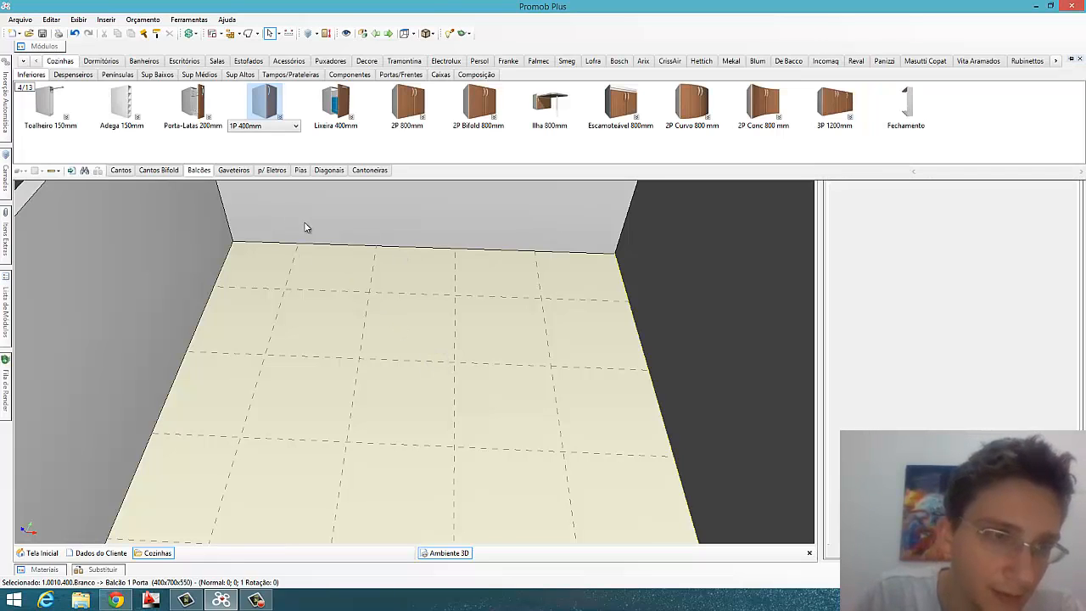
pyautogui.click(44, 47)
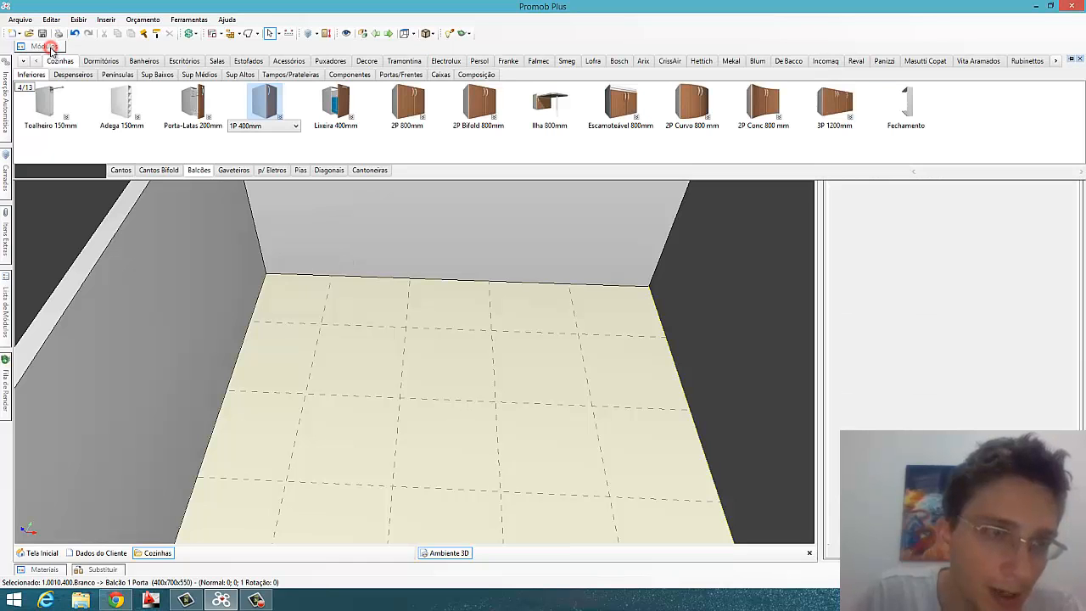
pyautogui.click(365, 61)
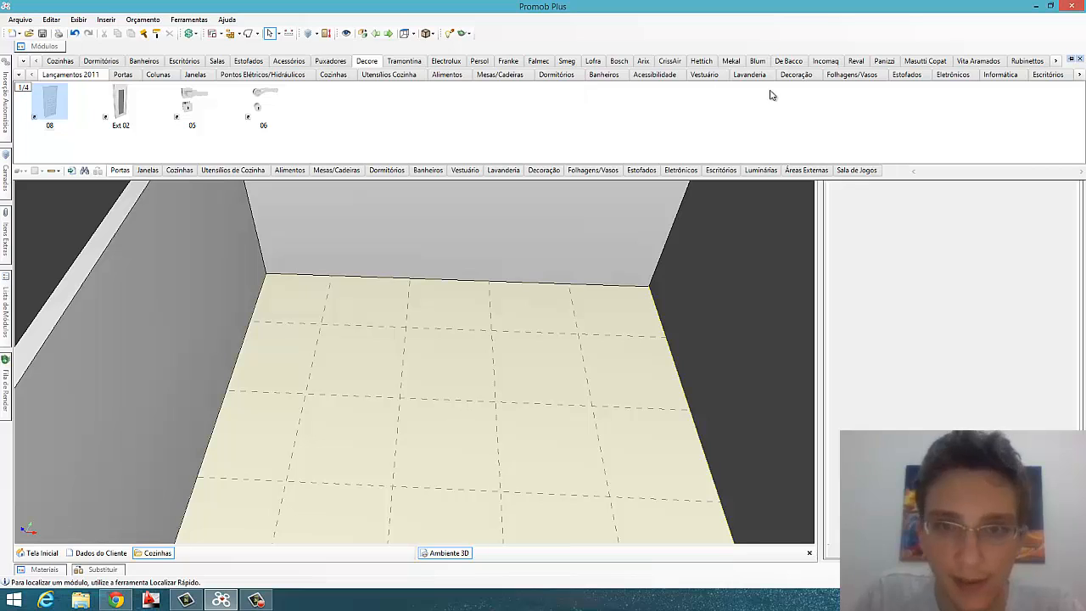
pyautogui.click(520, 76)
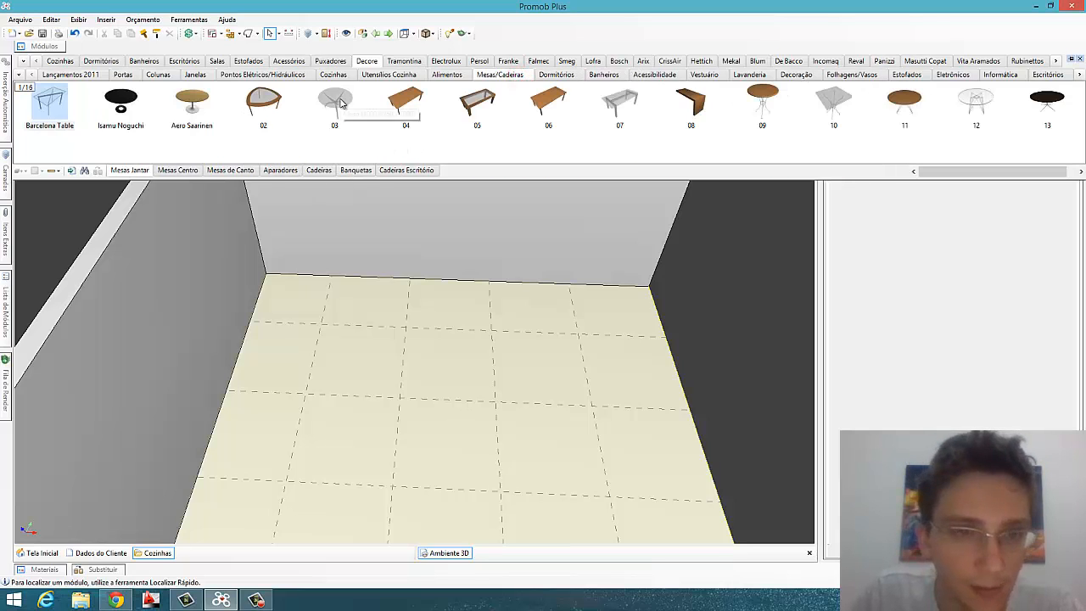
pyautogui.click(338, 102)
pyautogui.click(126, 106)
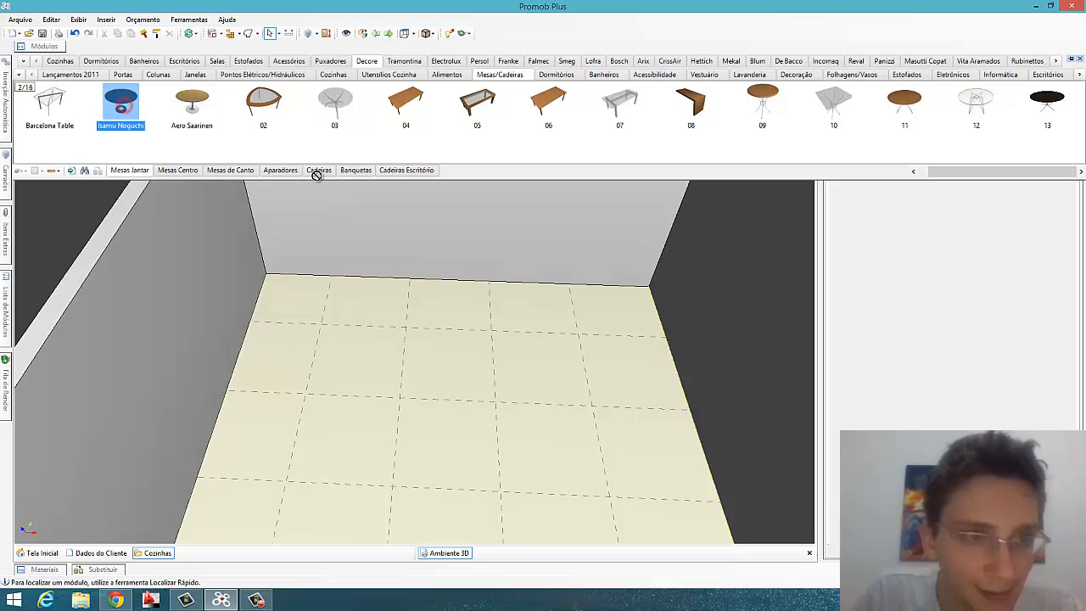
pyautogui.click(436, 348)
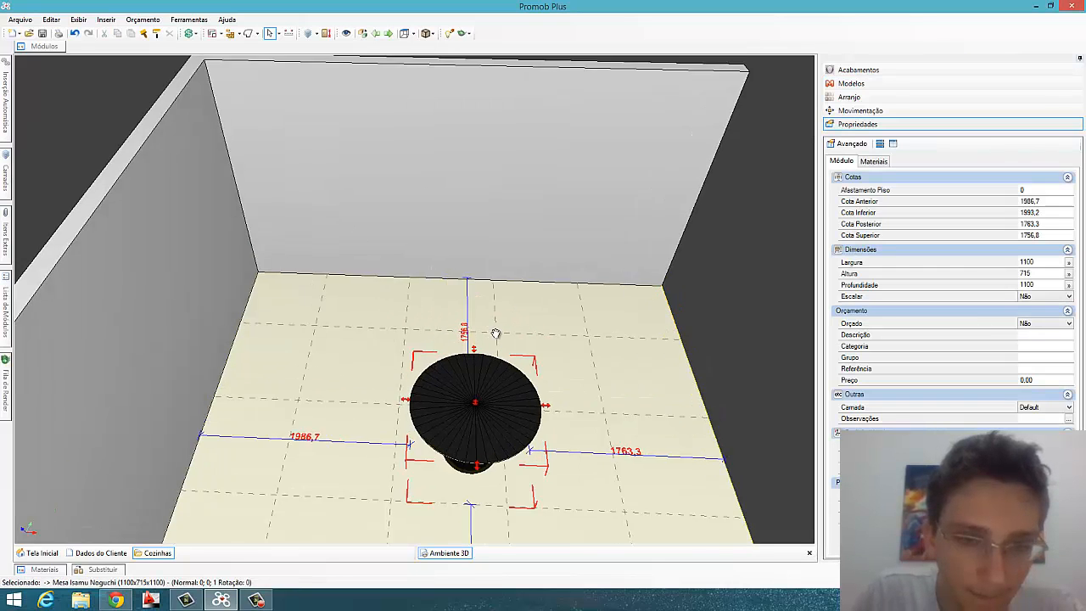
pyautogui.scroll(2, 488, 276)
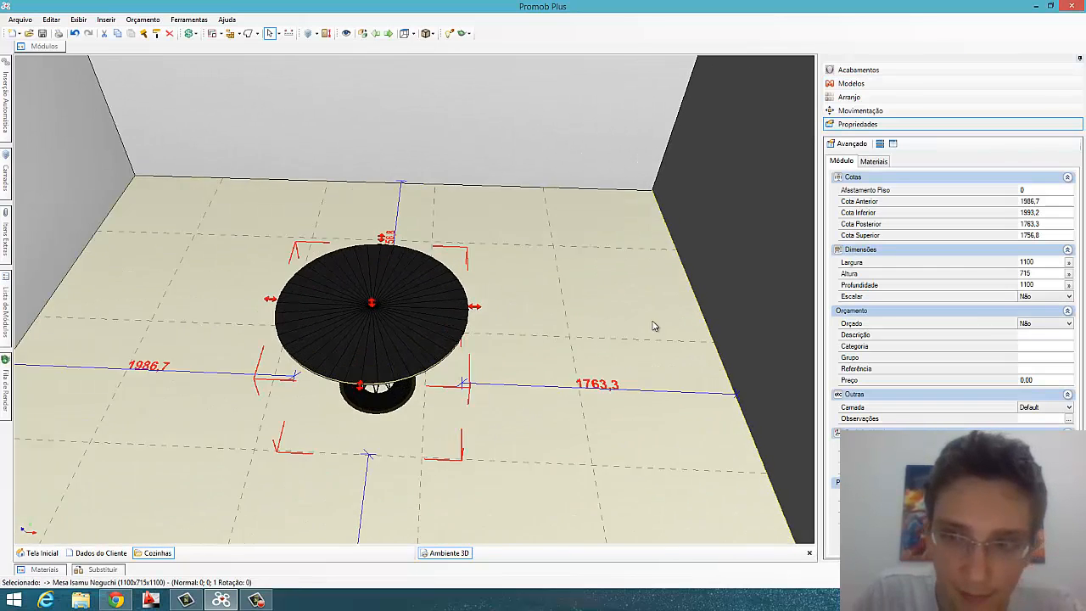
# Set the round table's width and depth to 1000 mm each.
pyautogui.press('Return')
pyautogui.click(1037, 285)
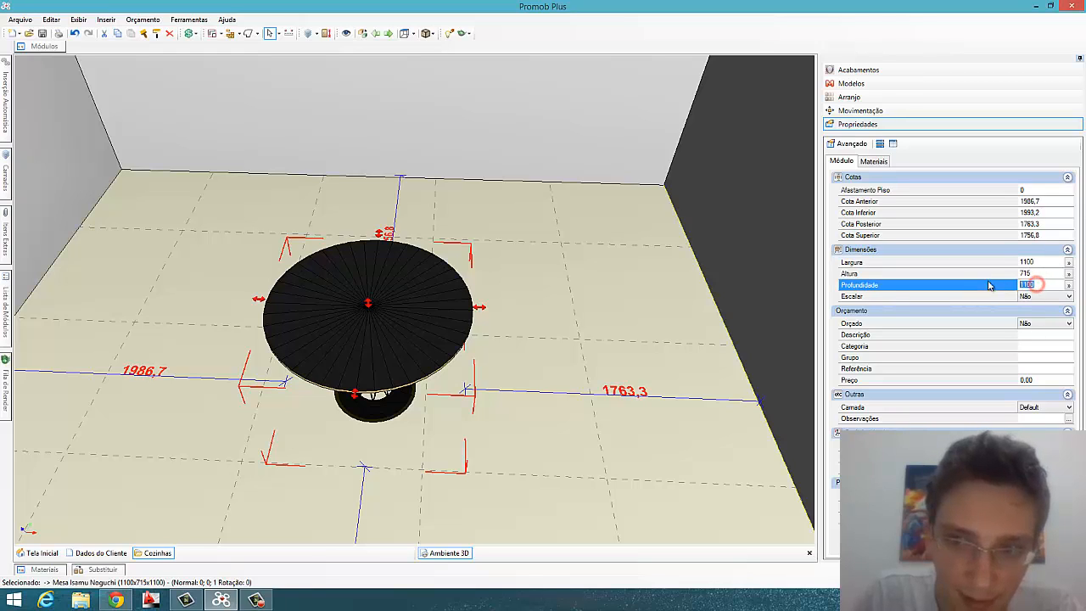
pyautogui.click(1037, 262)
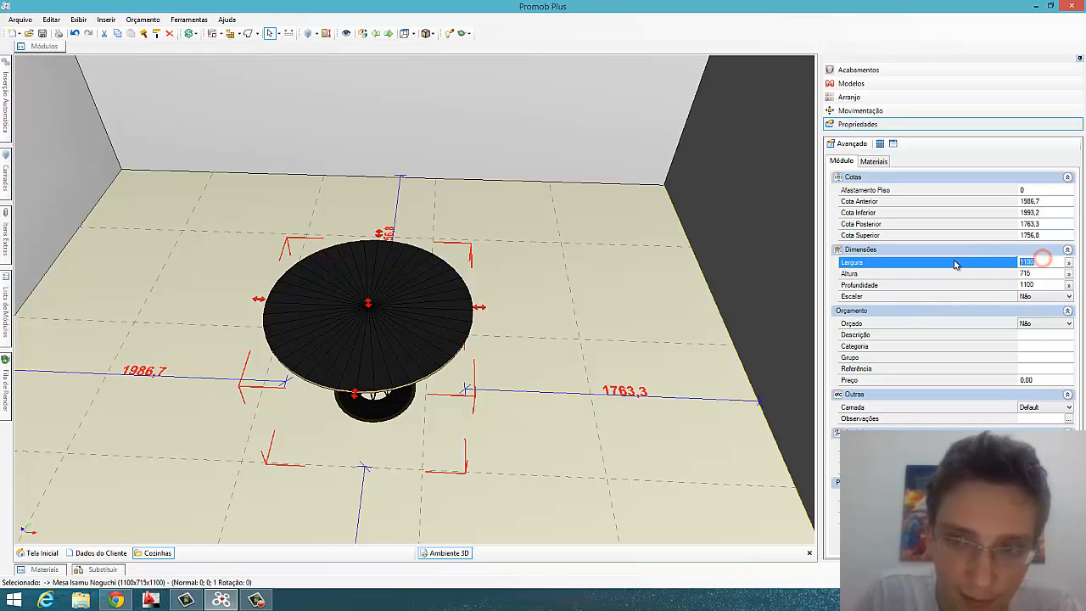
pyautogui.write('1000')
pyautogui.press('Return')
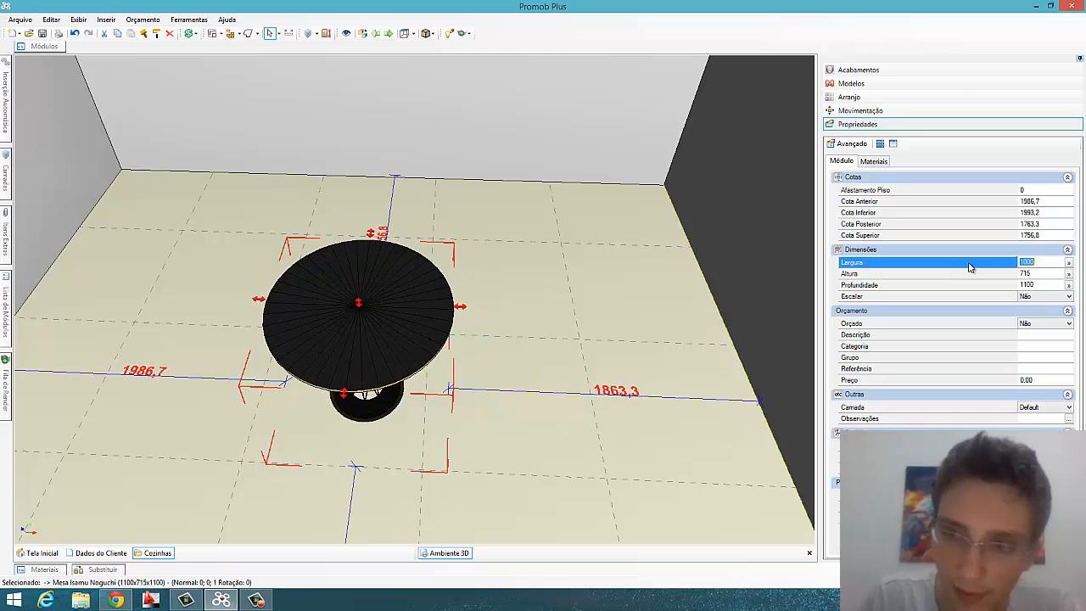
pyautogui.click(1045, 289)
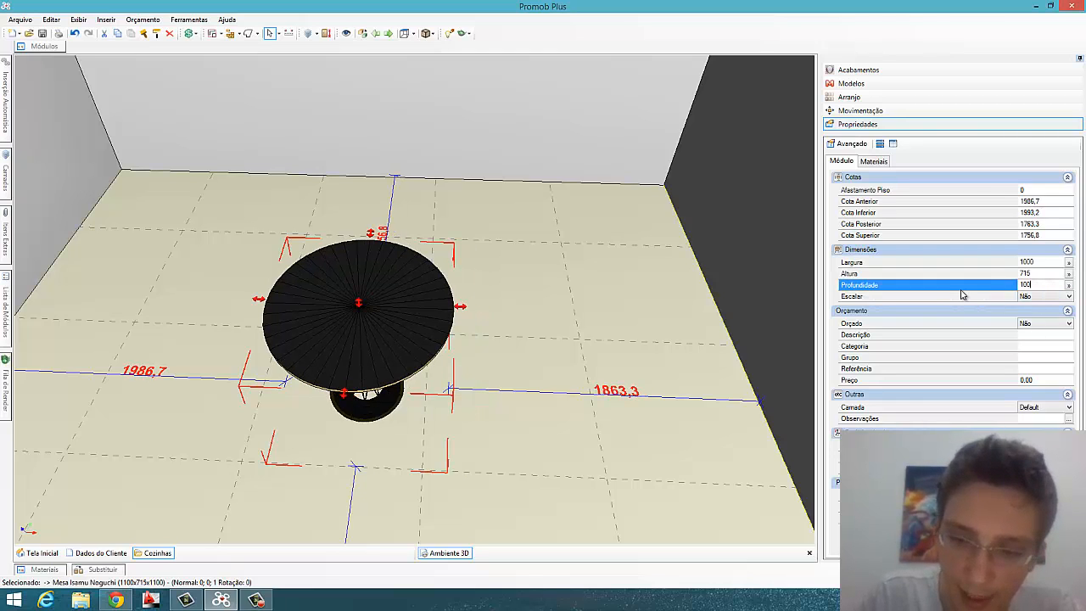
pyautogui.write('1000')
pyautogui.press('Return')
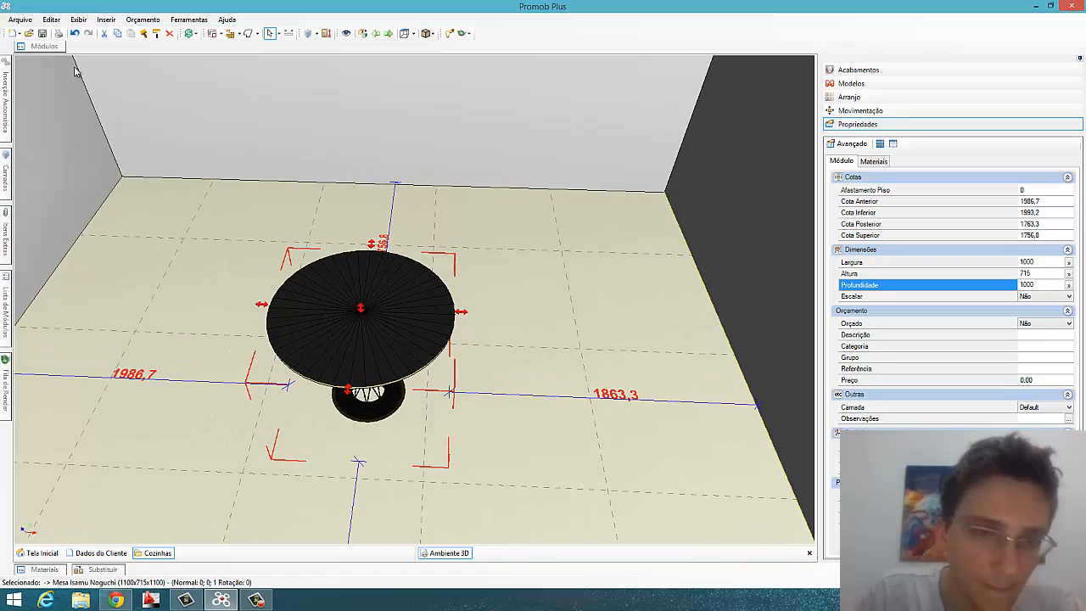
# Insert the 07 Arne Jacobsen chair on the floor beside the table, about 261 mm from it.
pyautogui.click(41, 46)
pyautogui.click(319, 169)
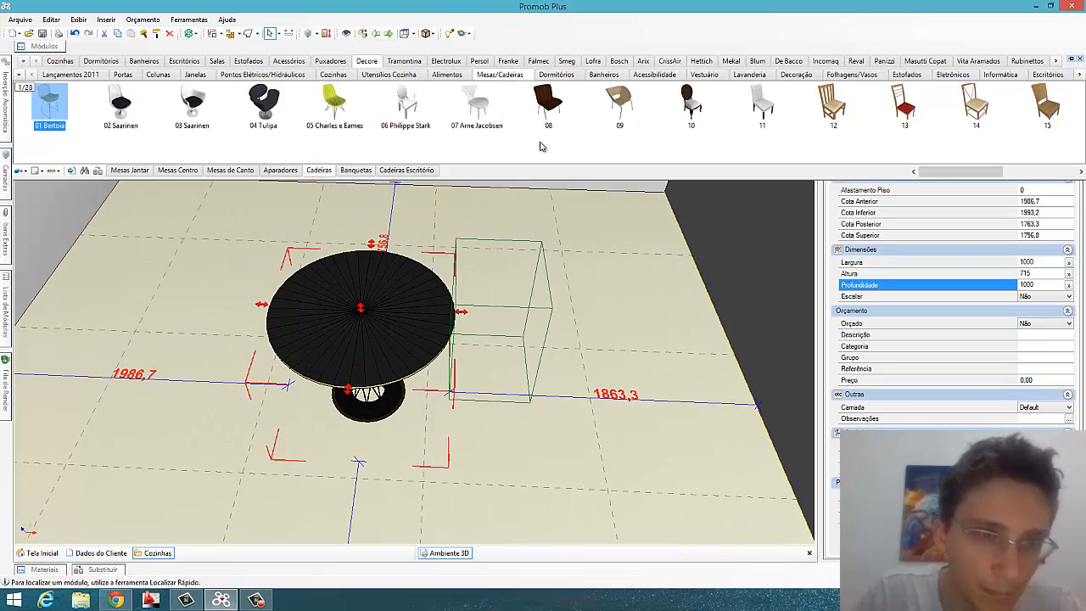
pyautogui.click(477, 106)
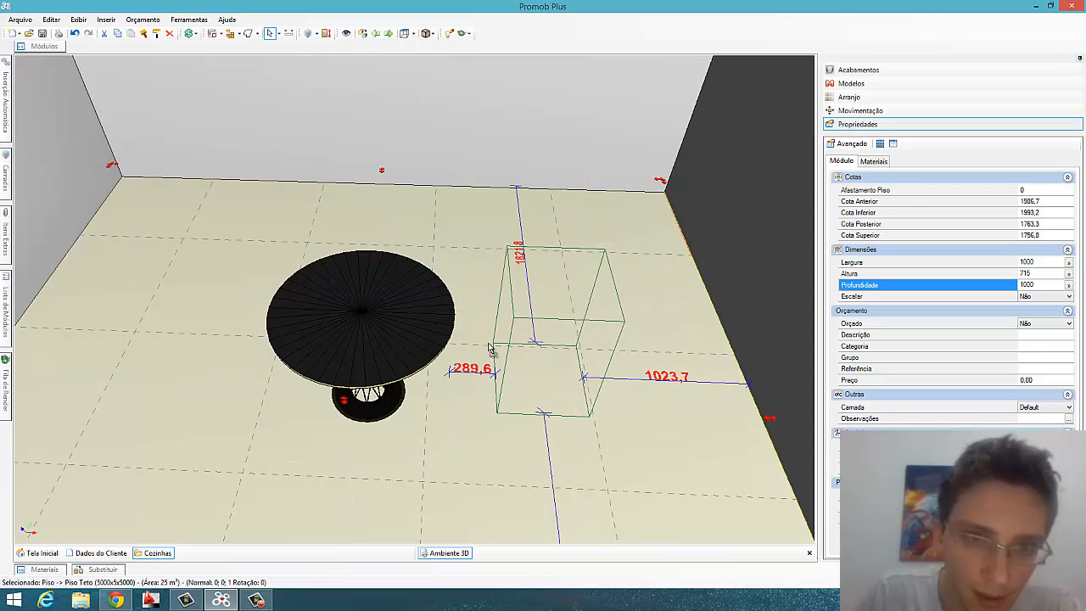
pyautogui.click(491, 373)
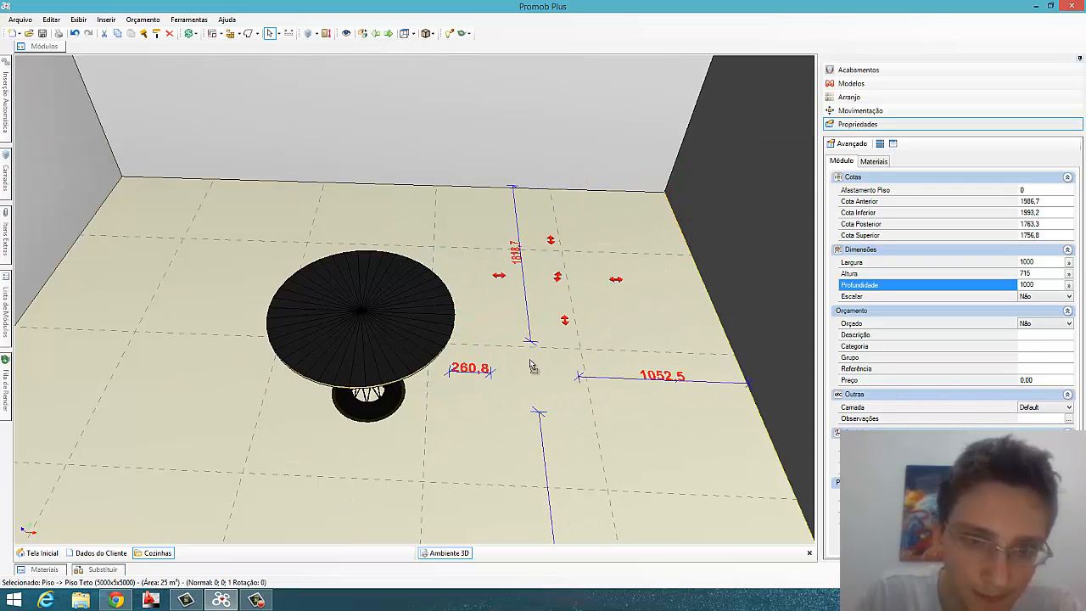
# Rotate the chair 270 degrees about its vertical axis in 90-degree increments, around its centre, so it faces the table.
pyautogui.click(906, 112)
pyautogui.click(886, 144)
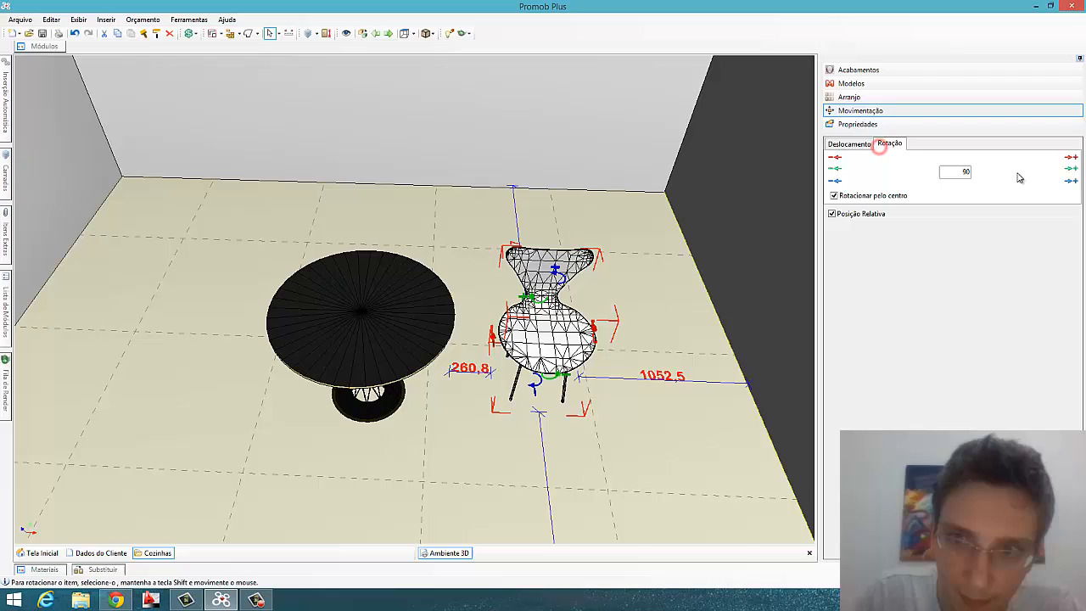
pyautogui.click(1071, 181)
pyautogui.click(1071, 181)
pyautogui.click(1071, 181)
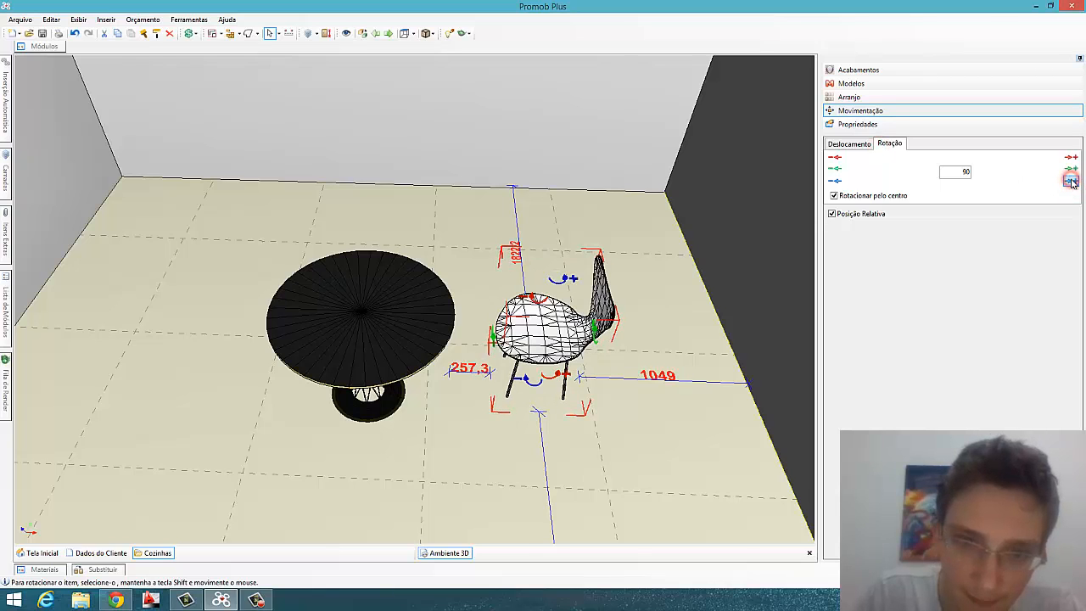
# Reposition the chair in plan view so its seat tucks under the table's edge, about 1585 mm from the room's open side.
pyautogui.click(852, 144)
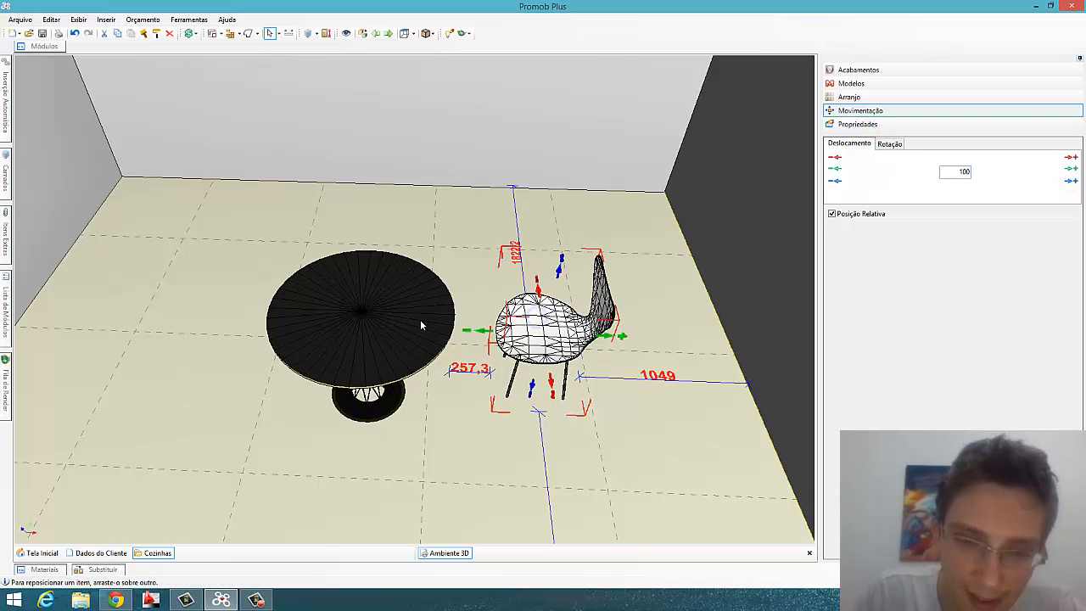
pyautogui.doubleClick(550, 326)
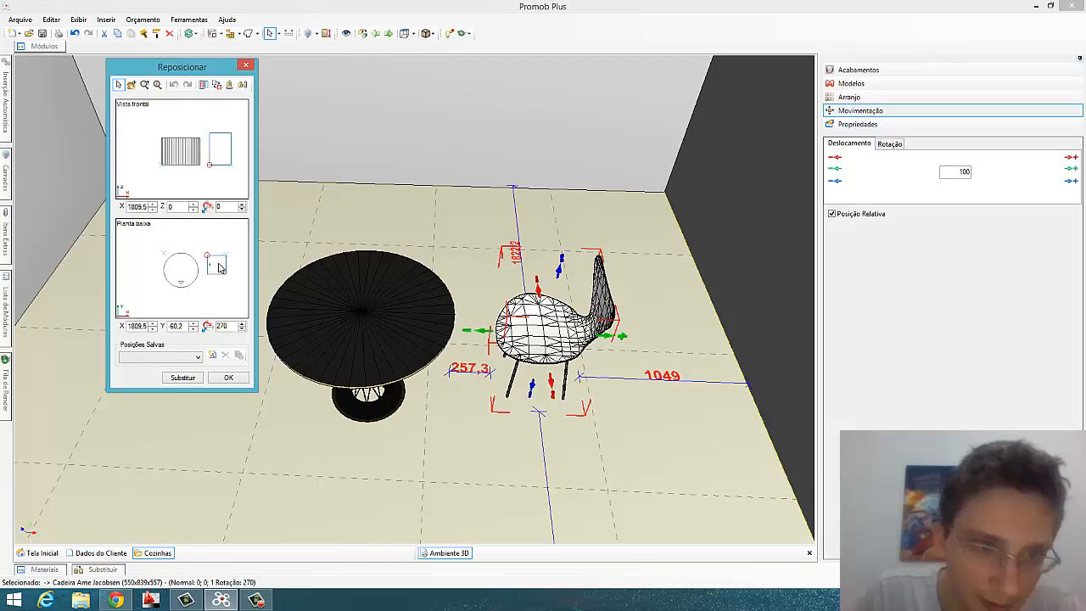
pyautogui.moveTo(219, 267); pyautogui.dragTo(202, 277)
pyautogui.click(240, 380)
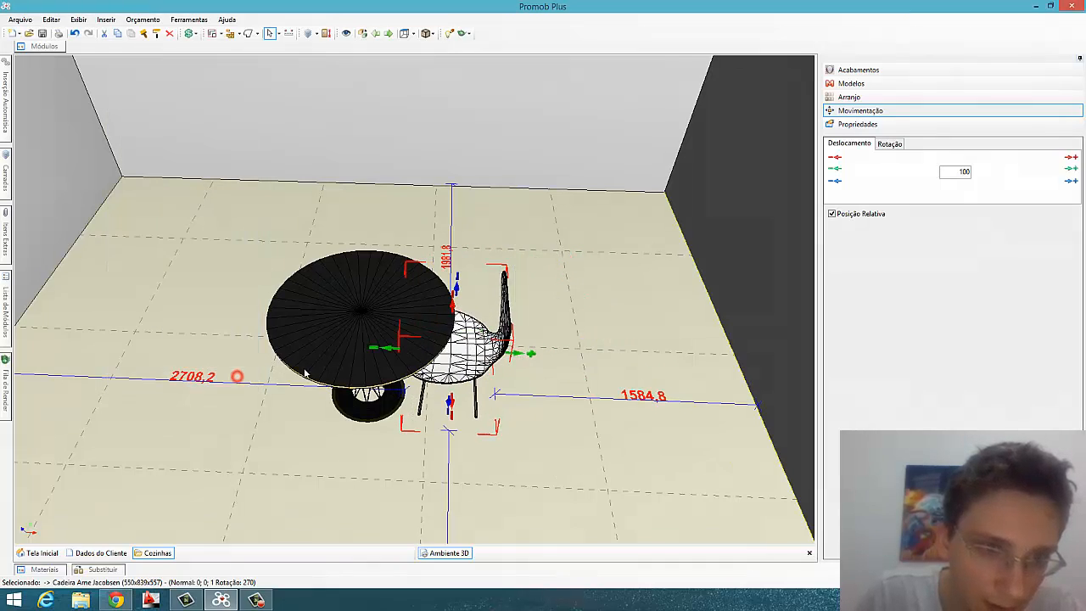
# Set up a polar array of the selected chair with 5 items distributed around the circumference and a radius of 800 mm.
pyautogui.moveTo(337, 340); pyautogui.dragTo(356, 325, button='middle')
pyautogui.moveTo(357, 325); pyautogui.dragTo(363, 355, button='right')
pyautogui.moveTo(435, 272); pyautogui.dragTo(435, 297, button='middle')
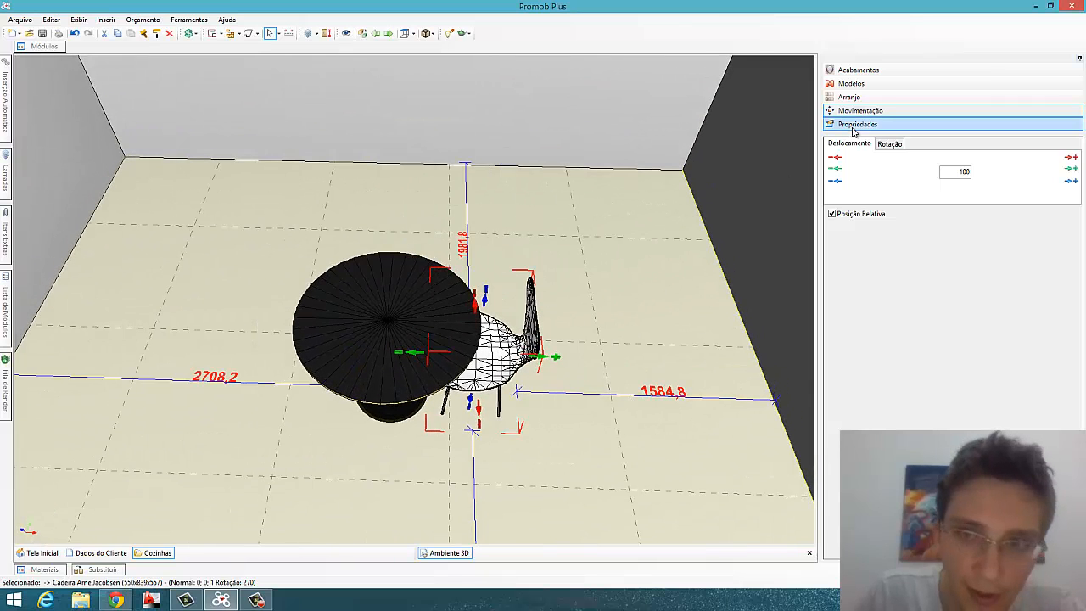
pyautogui.click(889, 98)
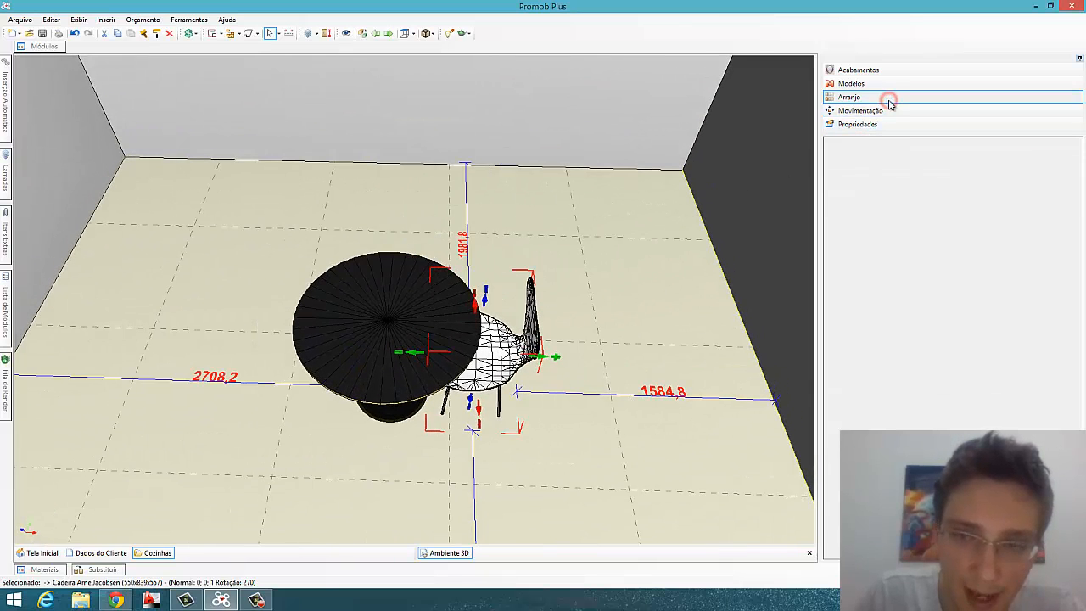
pyautogui.click(864, 143)
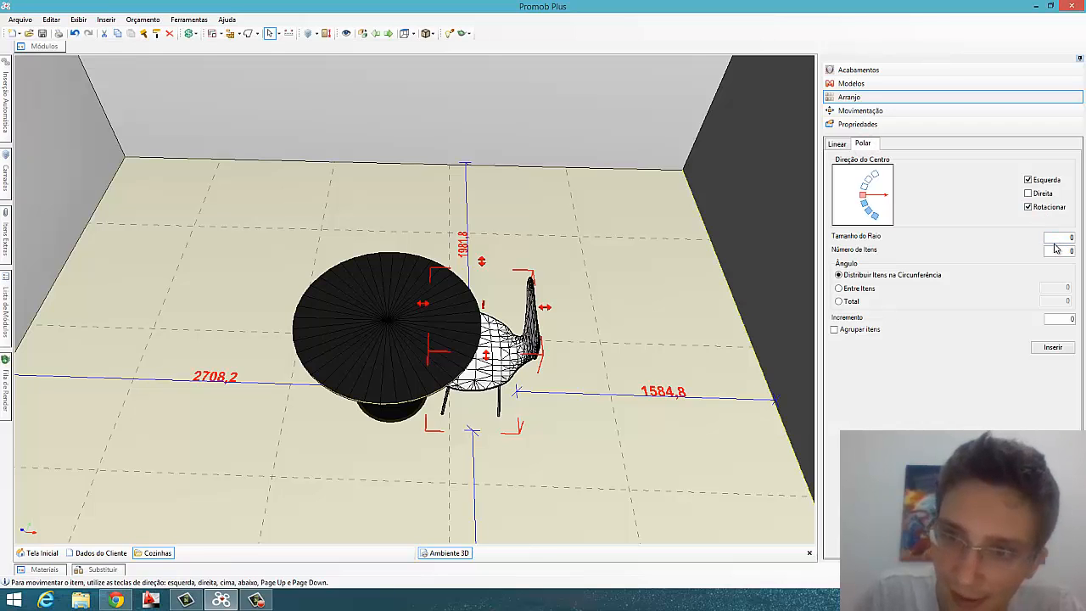
pyautogui.click(1054, 239)
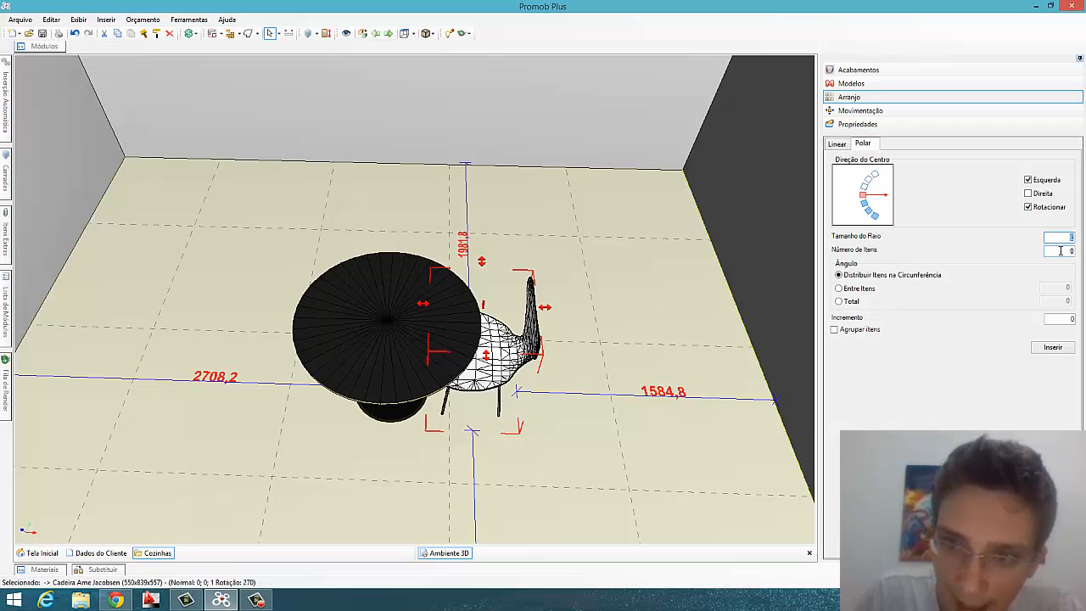
pyautogui.click(1060, 251)
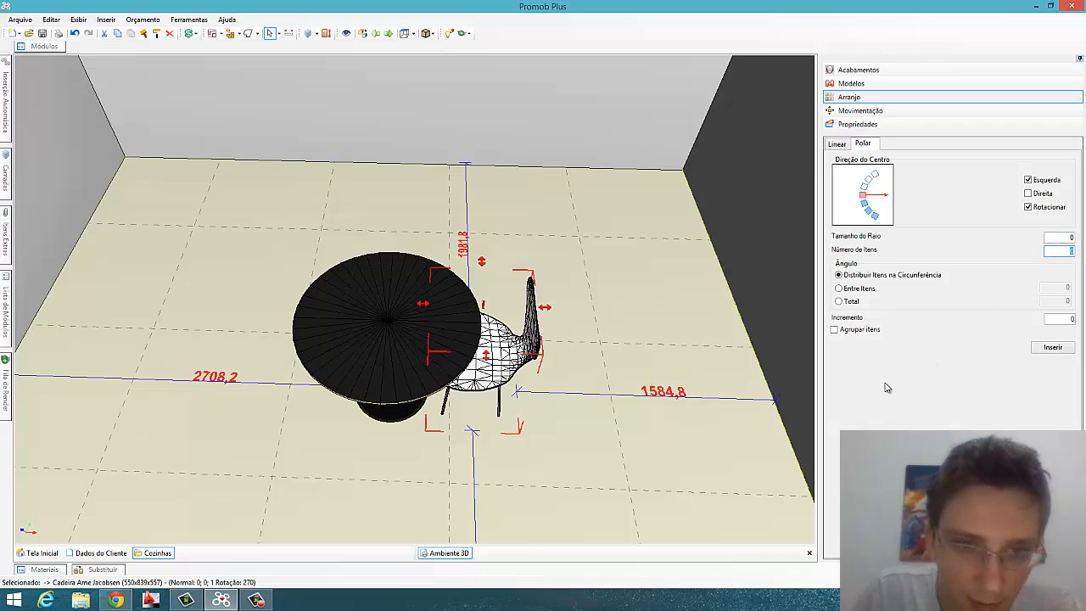
pyautogui.click(1061, 238)
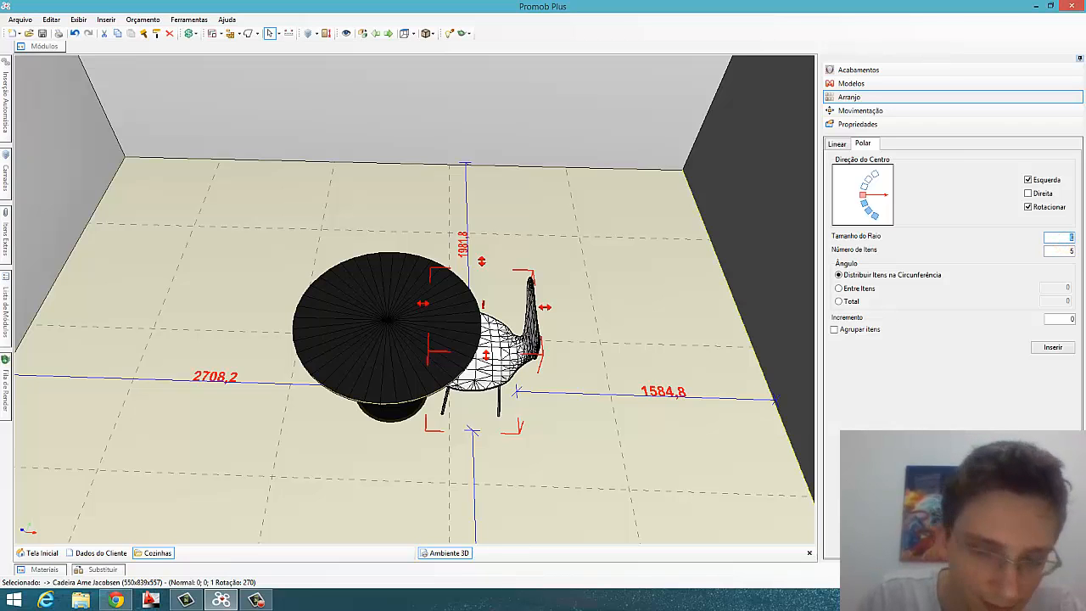
pyautogui.press('Return')
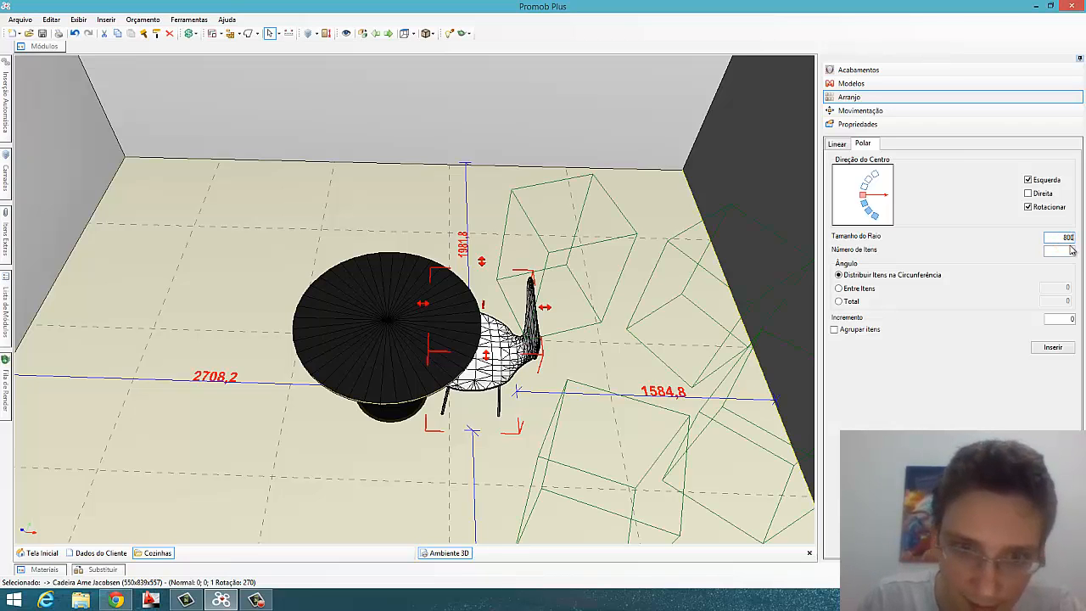
# Reverse the polar array's centre direction so it points toward the table, keeping only the Esquerda option for the copies.
pyautogui.moveTo(684, 282); pyautogui.dragTo(556, 382, button='middle')
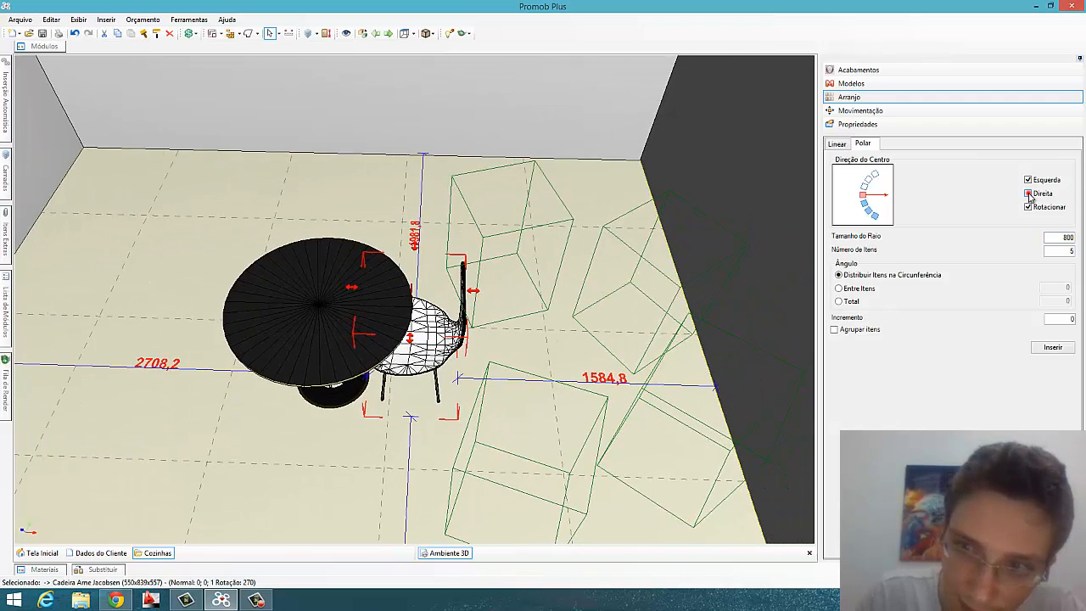
pyautogui.click(1029, 194)
pyautogui.click(1029, 195)
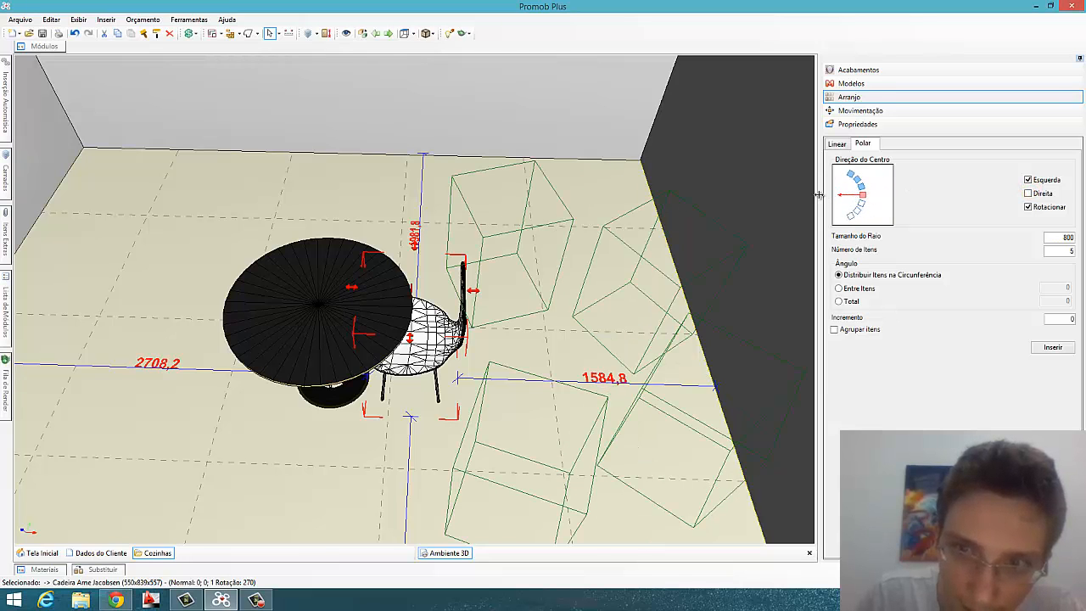
pyautogui.moveTo(482, 259); pyautogui.dragTo(553, 247, button='middle')
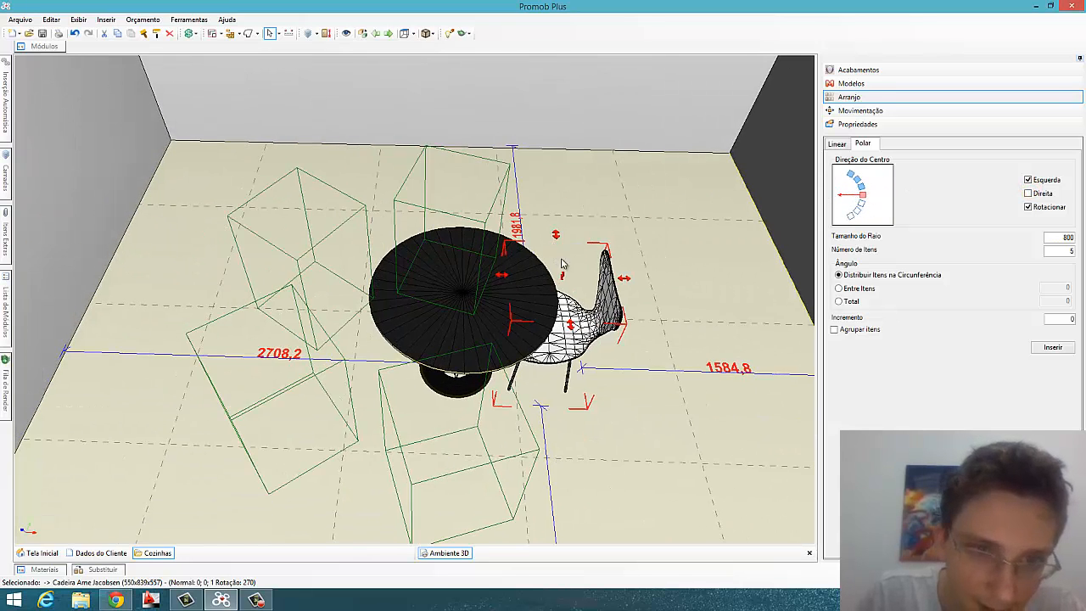
pyautogui.scroll(2, 564, 270)
pyautogui.moveTo(597, 297); pyautogui.dragTo(553, 268, button='middle')
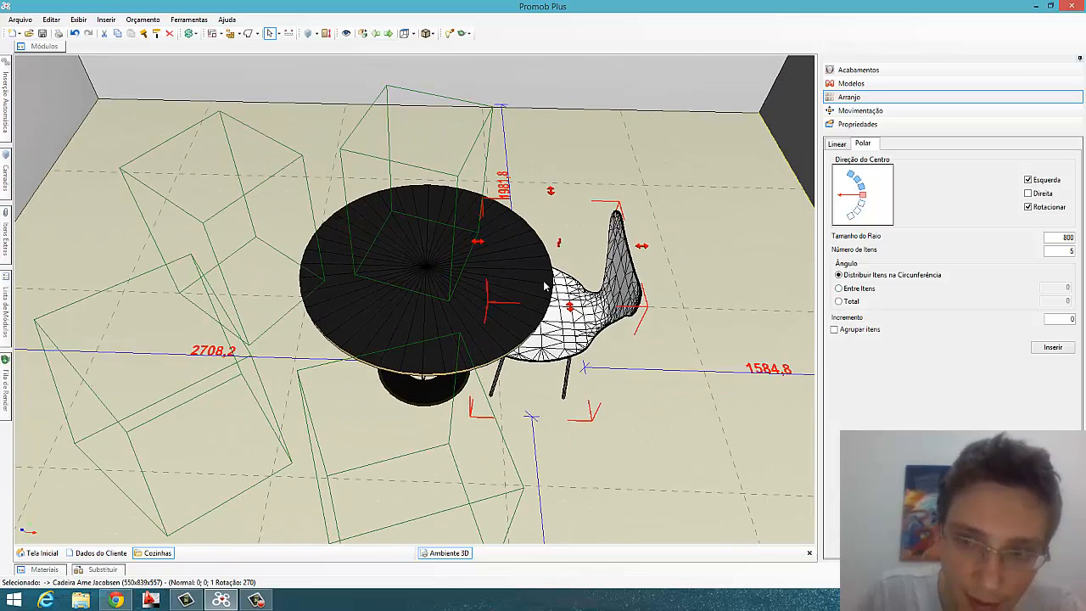
# Set the polar array's radius to 500 mm and its number of items to 4.
pyautogui.doubleClick(1055, 238)
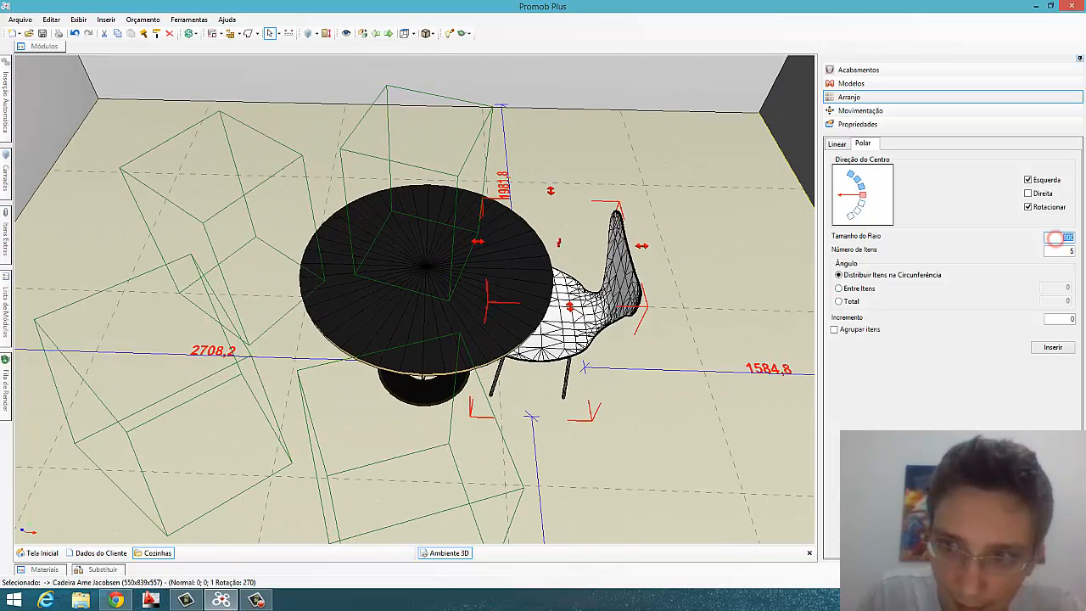
pyautogui.press('Return')
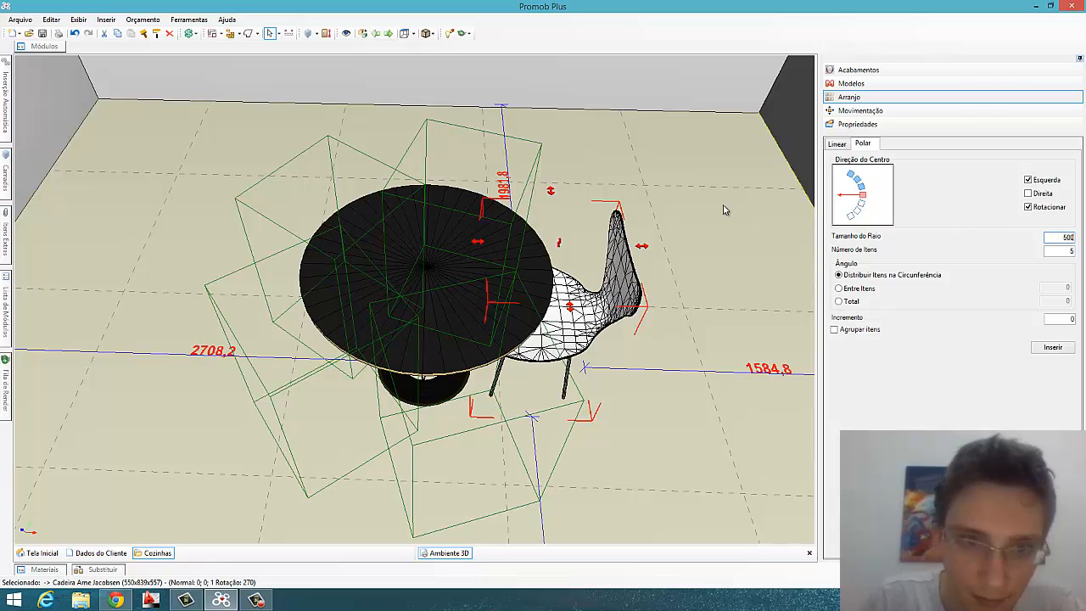
pyautogui.moveTo(487, 266); pyautogui.dragTo(487, 302, button='right')
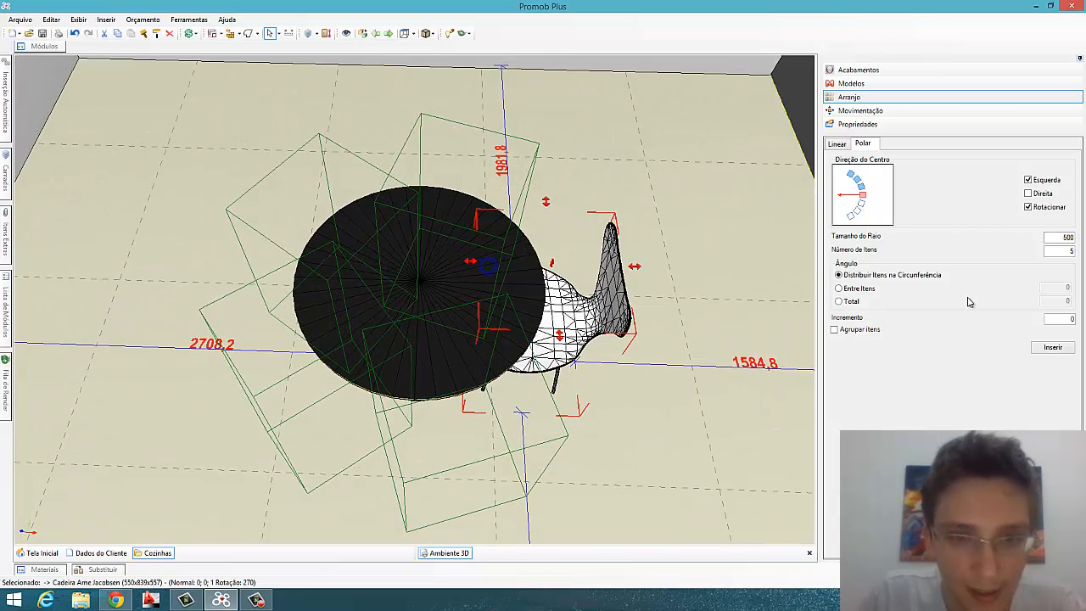
pyautogui.doubleClick(1066, 250)
pyautogui.write('4')
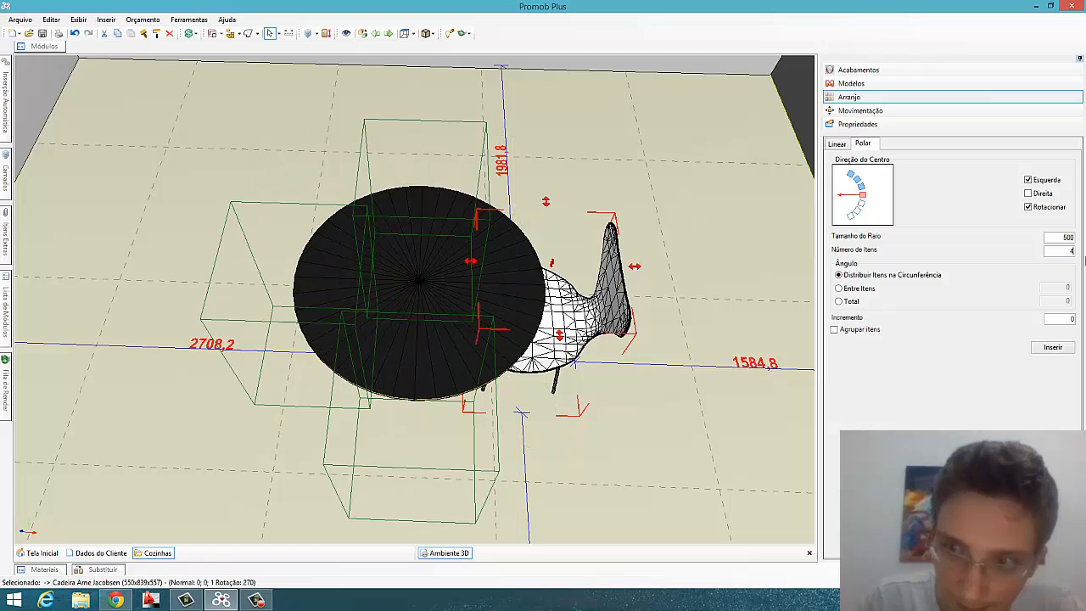
pyautogui.moveTo(458, 278); pyautogui.dragTo(478, 318, button='right')
pyautogui.scroll(-2, 478, 318)
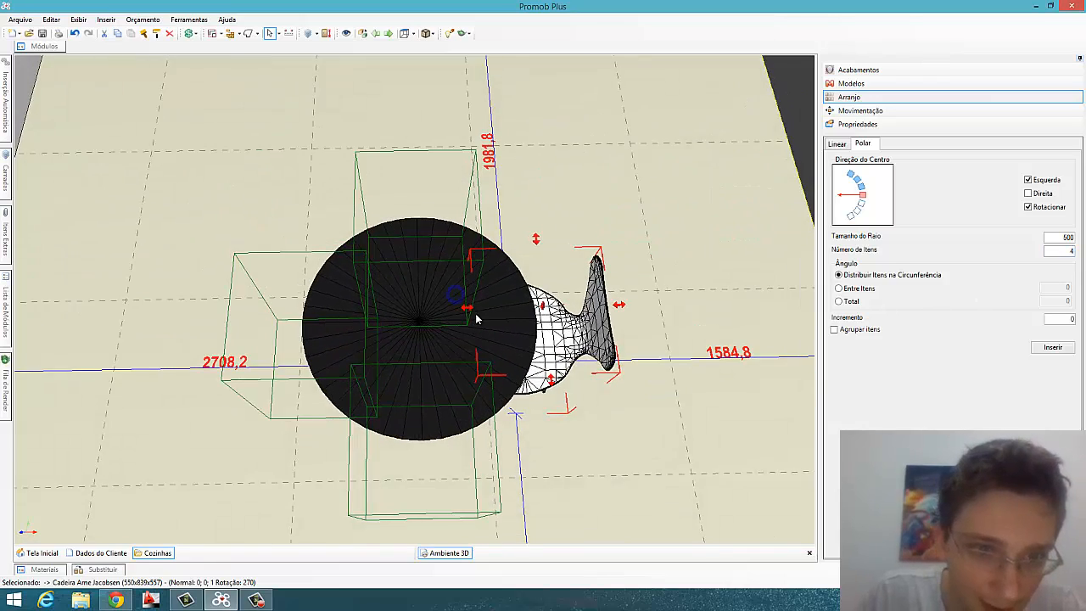
pyautogui.scroll(1, 510, 317)
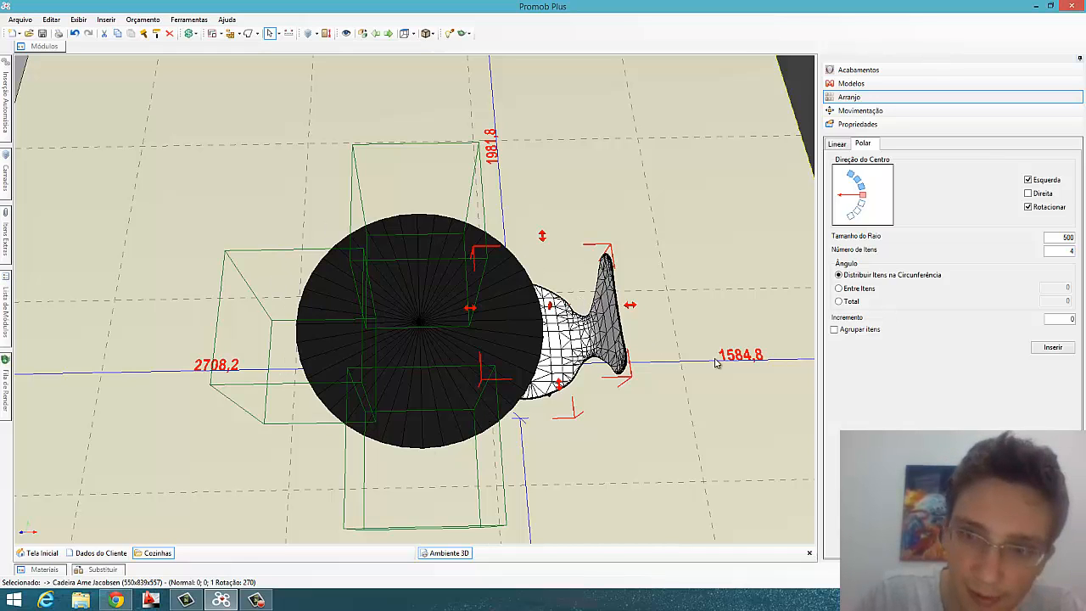
# Insert the polar array of four chairs around the round table.
pyautogui.doubleClick(1062, 252)
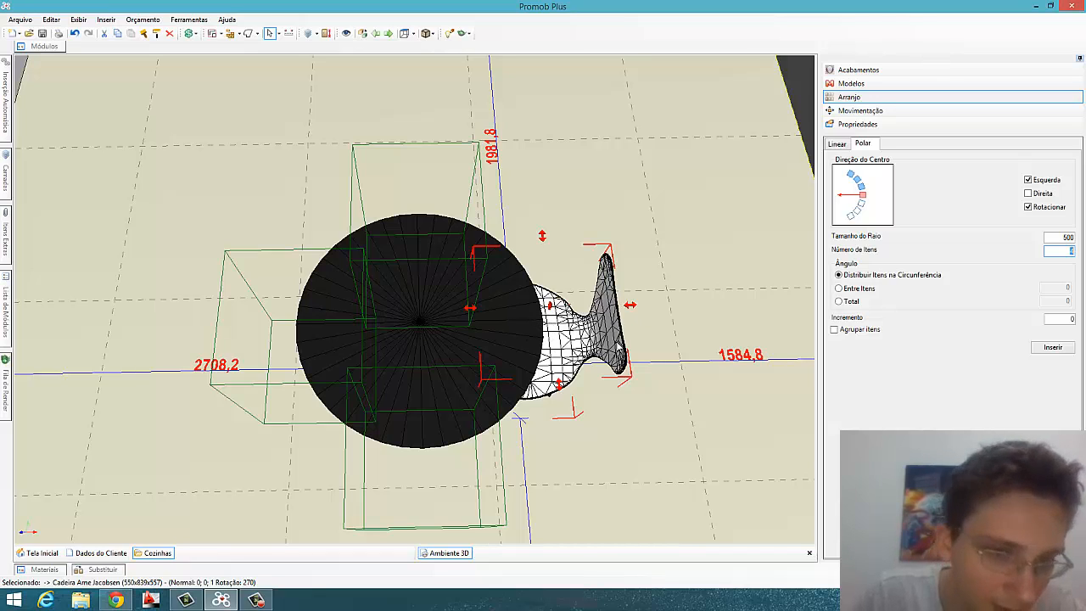
pyautogui.click(1054, 348)
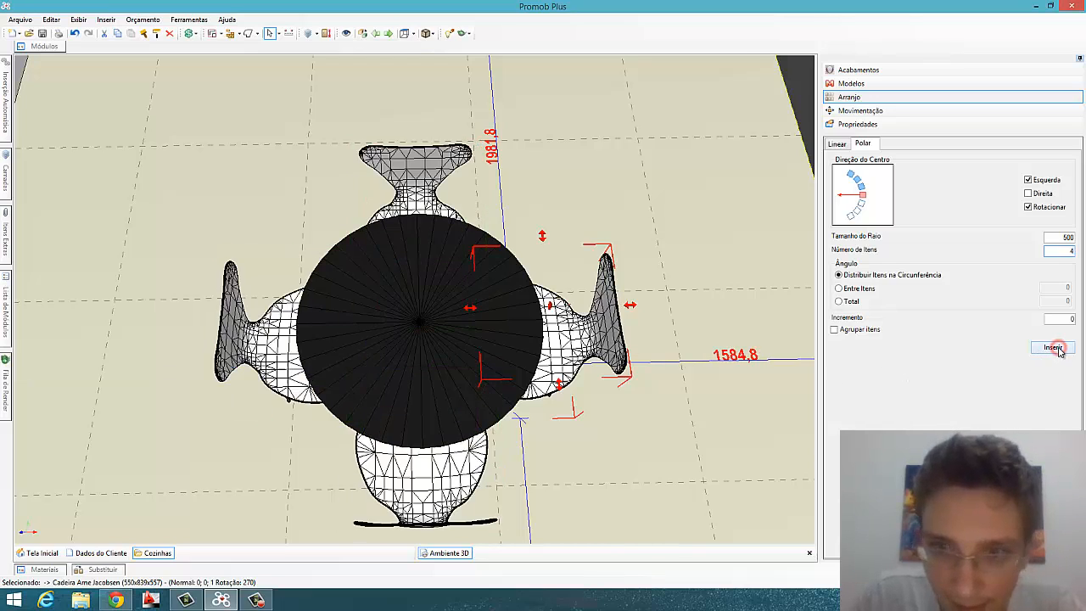
pyautogui.moveTo(484, 376); pyautogui.dragTo(485, 348, button='middle')
pyautogui.scroll(-4, 475, 339)
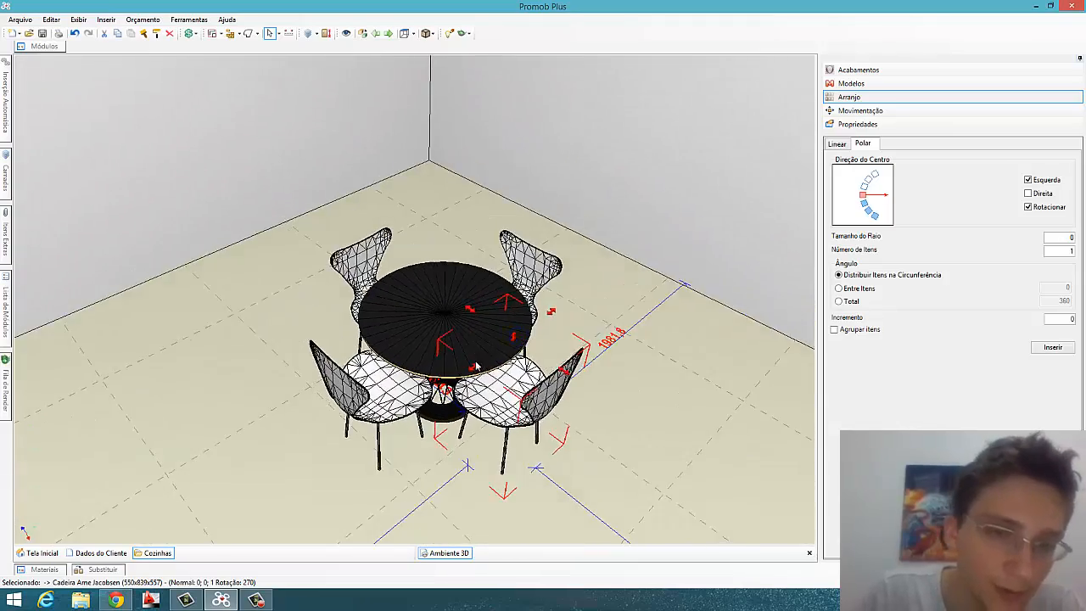
# Delete the round table together with all four chairs around it.
pyautogui.click(439, 312)
pyautogui.scroll(3, 433, 318)
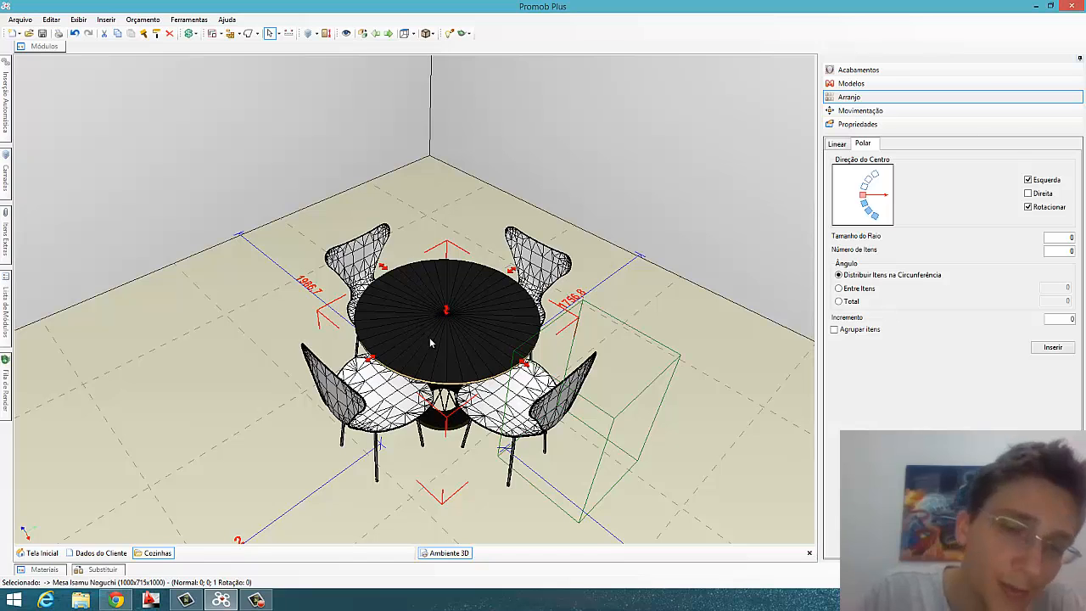
pyautogui.moveTo(446, 327); pyautogui.dragTo(478, 307, button='middle')
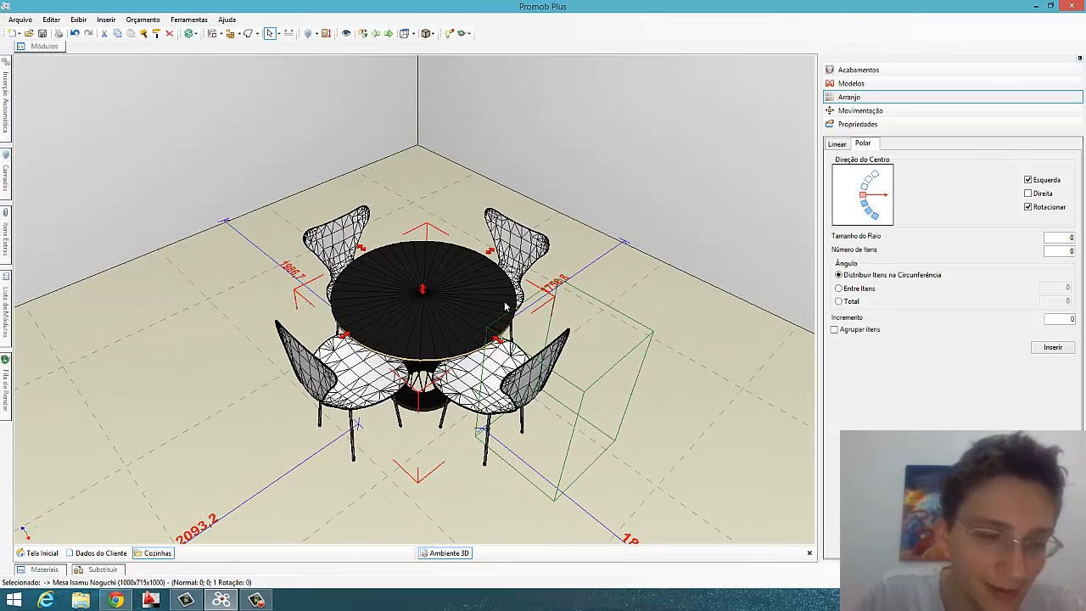
pyautogui.click(515, 255)
pyautogui.moveTo(523, 270); pyautogui.dragTo(521, 285, button='middle')
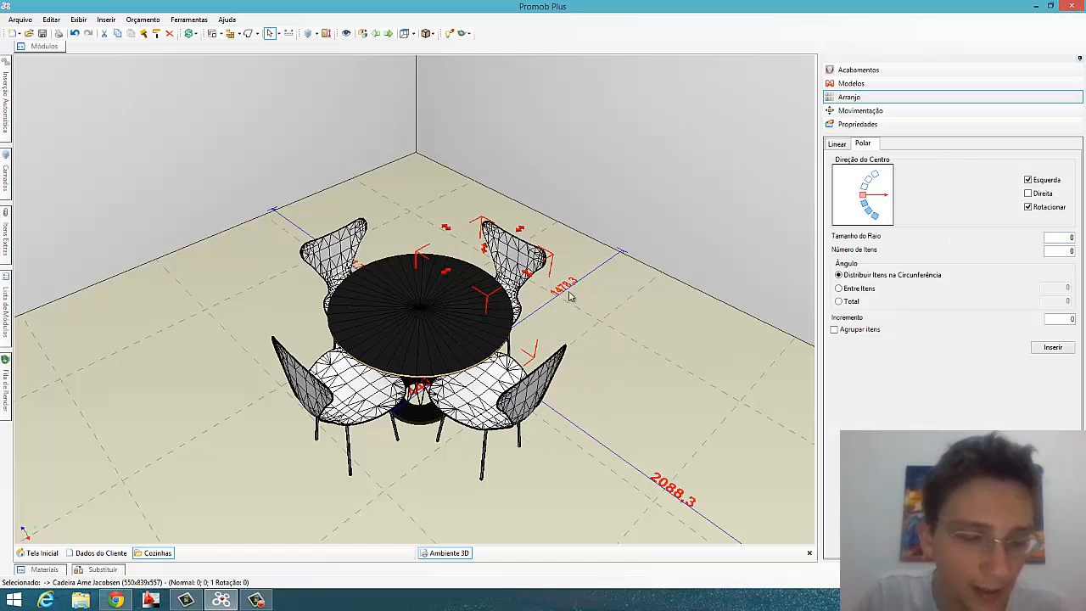
pyautogui.moveTo(575, 261); pyautogui.dragTo(346, 437)
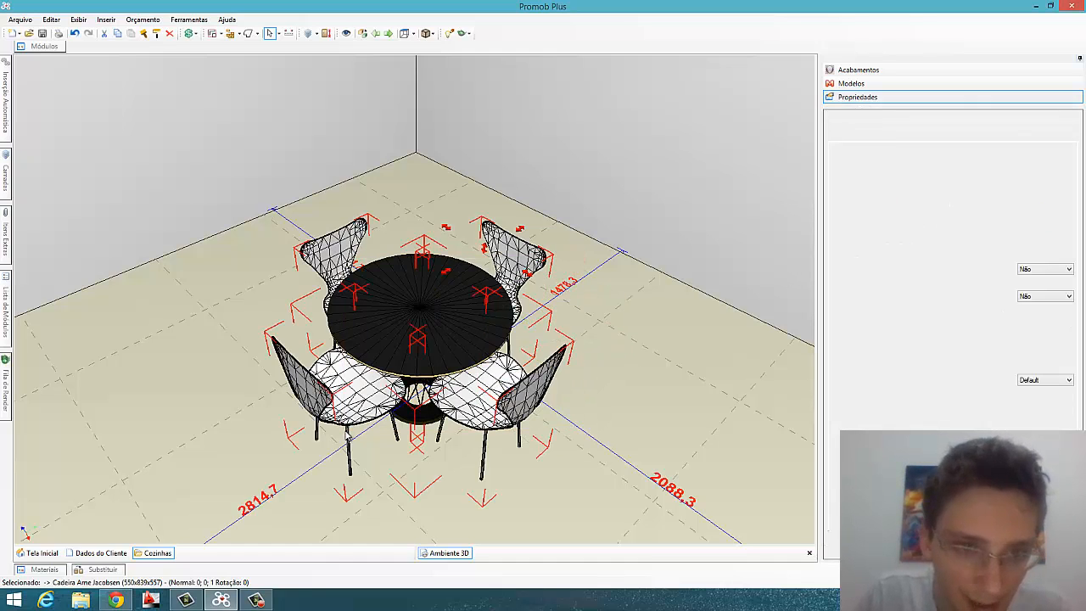
pyautogui.press('Delete')
pyautogui.moveTo(406, 407)
pyautogui.mouseDown(button='middle')
pyautogui.moveTo(405, 368)
pyautogui.moveTo(492, 370)
pyautogui.moveTo(402, 359)
pyautogui.moveTo(439, 354)
pyautogui.mouseUp(button='middle')
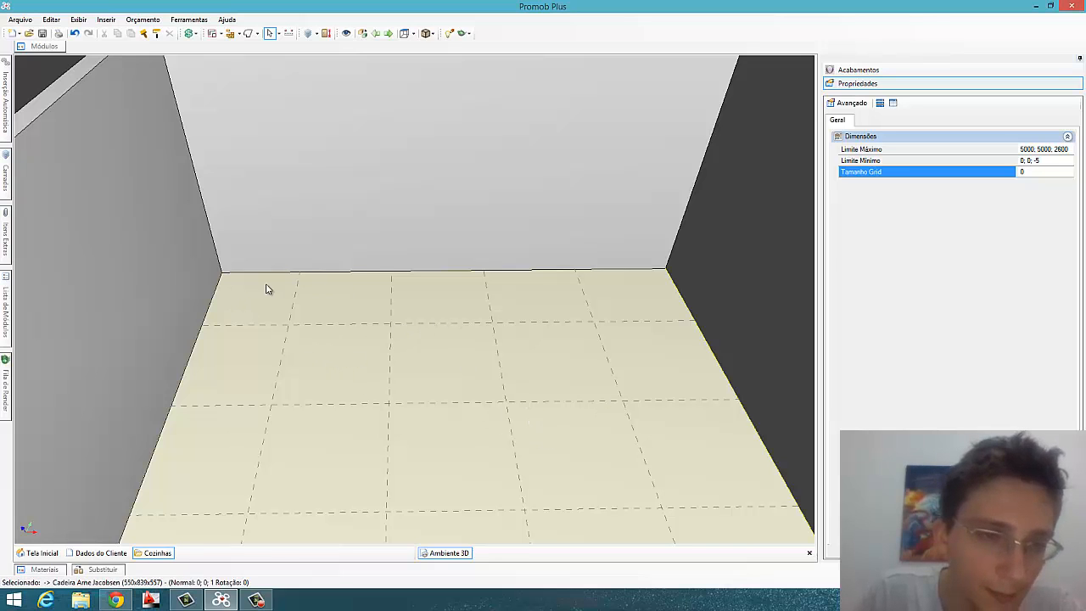
# Insert the 800 mm office table on the floor near the back wall, about 894 mm from the side wall.
pyautogui.moveTo(237, 278); pyautogui.dragTo(250, 305, button='middle')
pyautogui.click(49, 46)
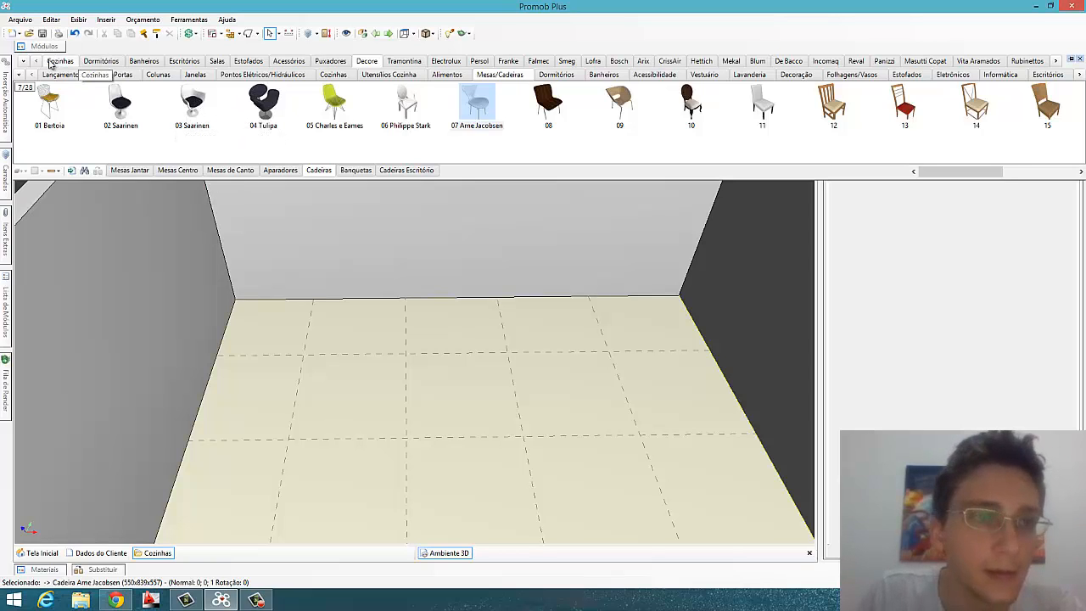
pyautogui.click(185, 62)
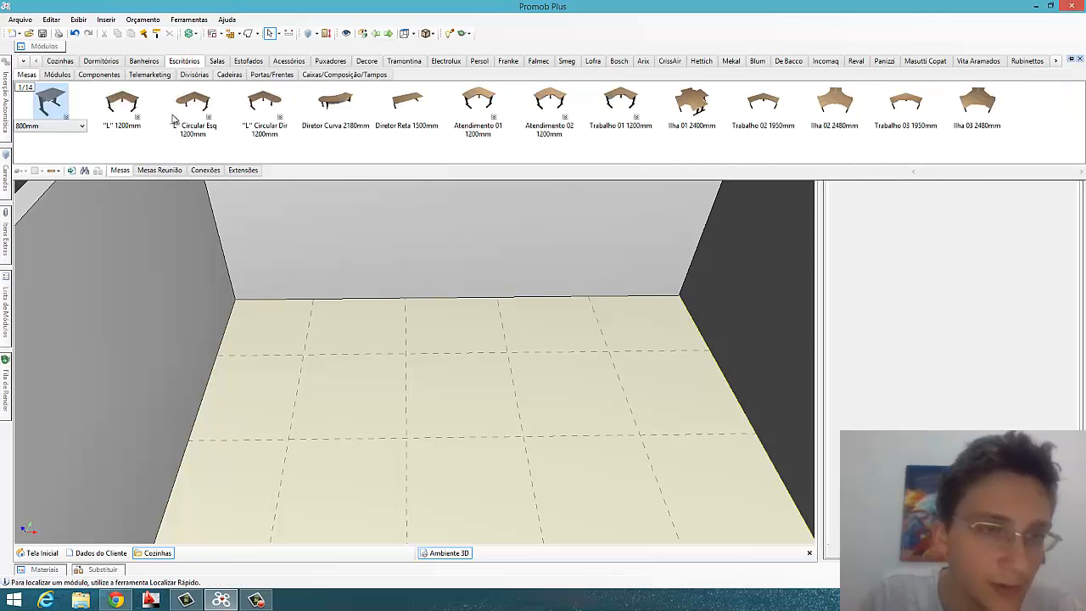
pyautogui.moveTo(52, 104); pyautogui.dragTo(338, 364)
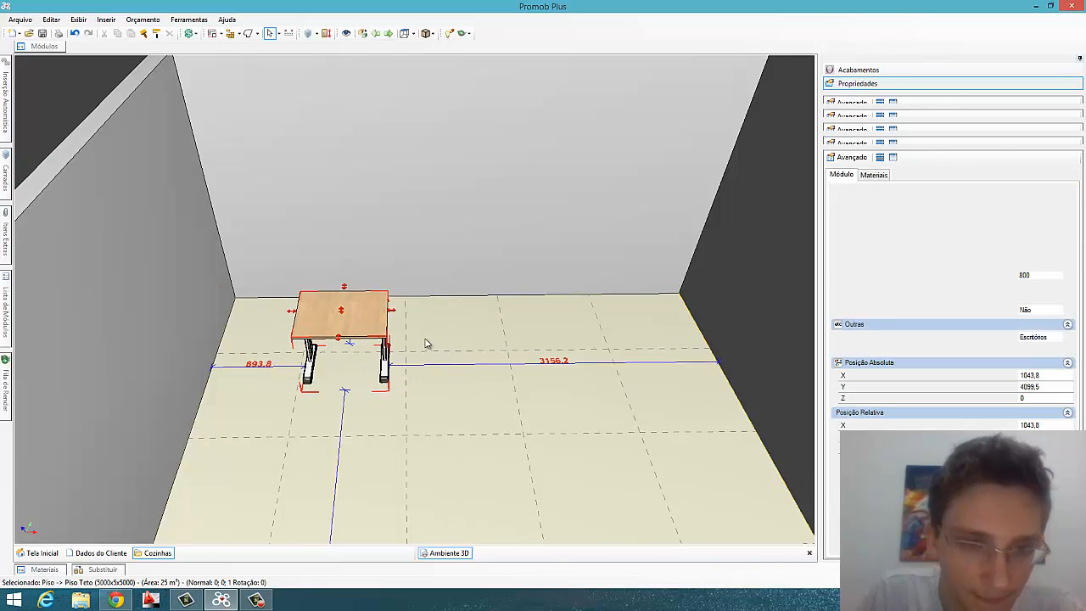
# Reposition the office table beside the side wall, about 17 mm from it and about 2037 mm from the room's open side.
pyautogui.scroll(-3, 425, 341)
pyautogui.moveTo(389, 311); pyautogui.dragTo(323, 369)
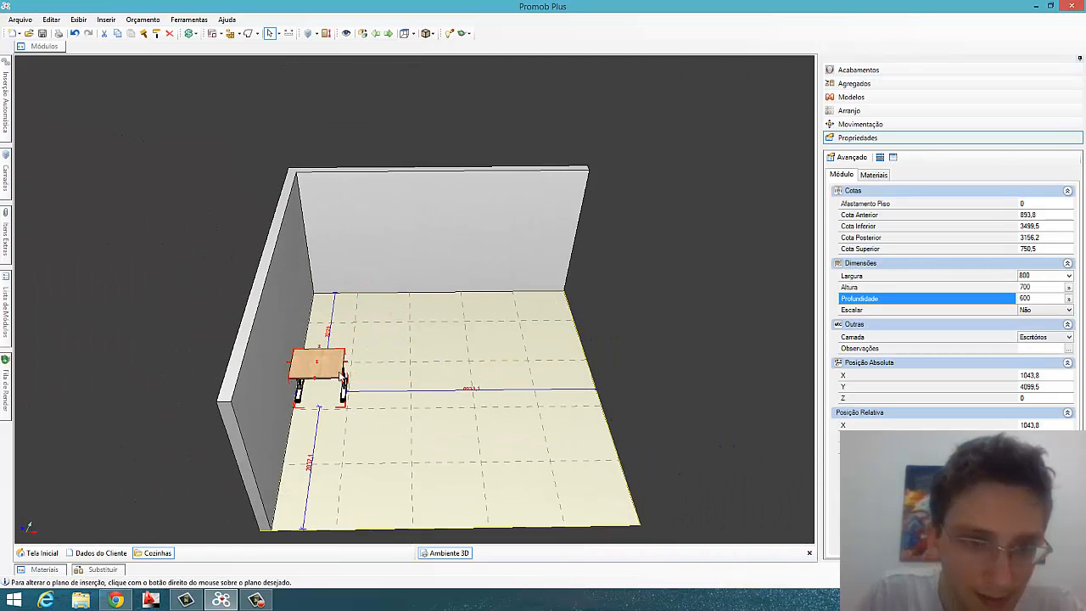
pyautogui.scroll(3, 357, 381)
pyautogui.moveTo(362, 391); pyautogui.dragTo(364, 322, button='middle')
pyautogui.scroll(3, 364, 322)
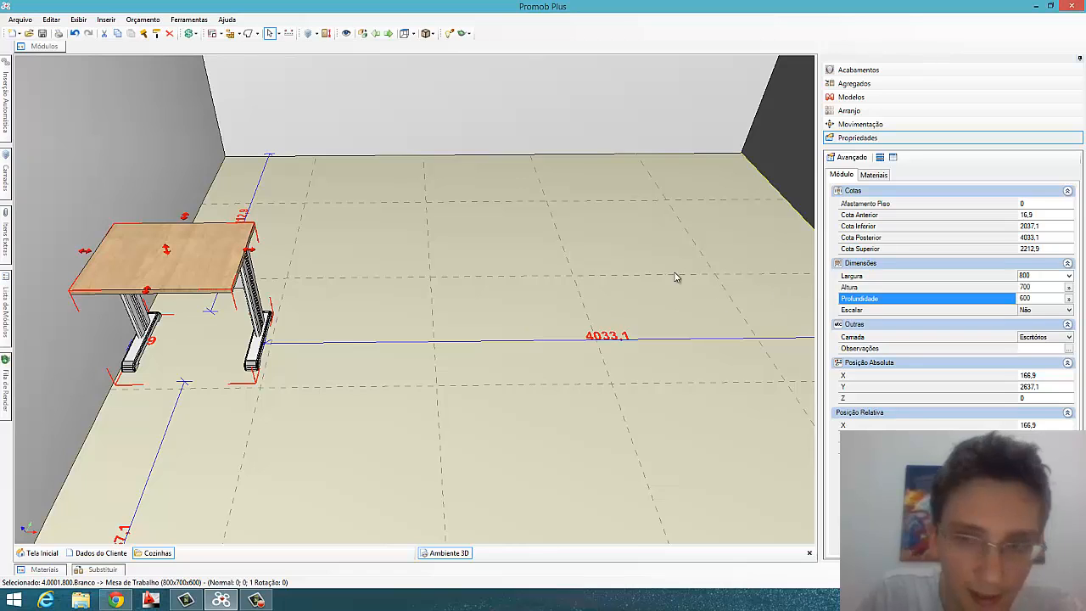
pyautogui.moveTo(370, 228); pyautogui.dragTo(419, 247, button='middle')
# Insert office chair 10 from the Decore office chairs on the floor beside the table, about 1173 mm from the side wall.
pyautogui.click(40, 48)
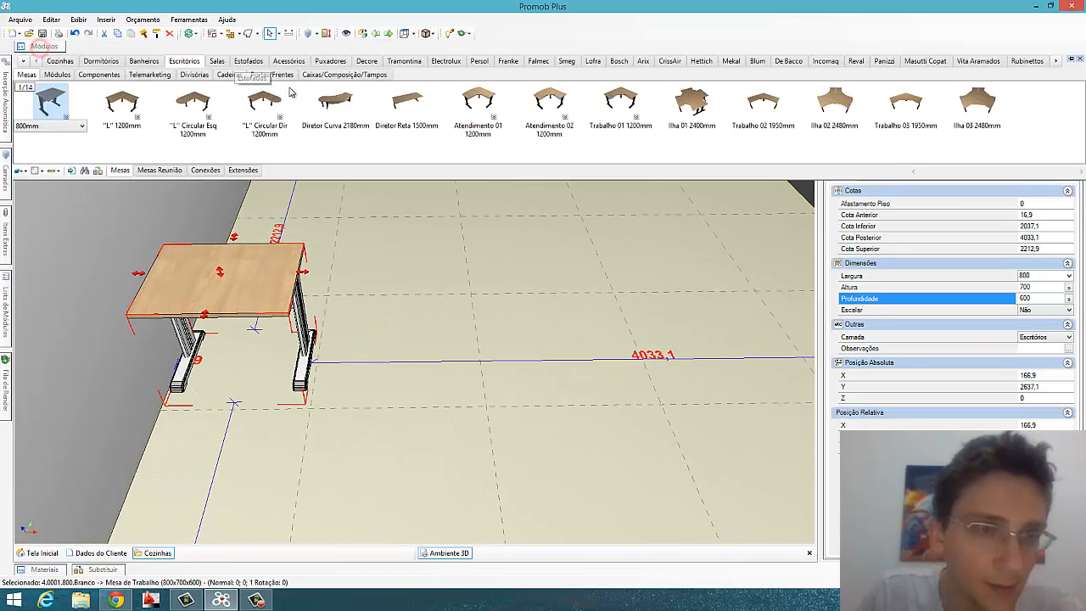
pyautogui.click(367, 61)
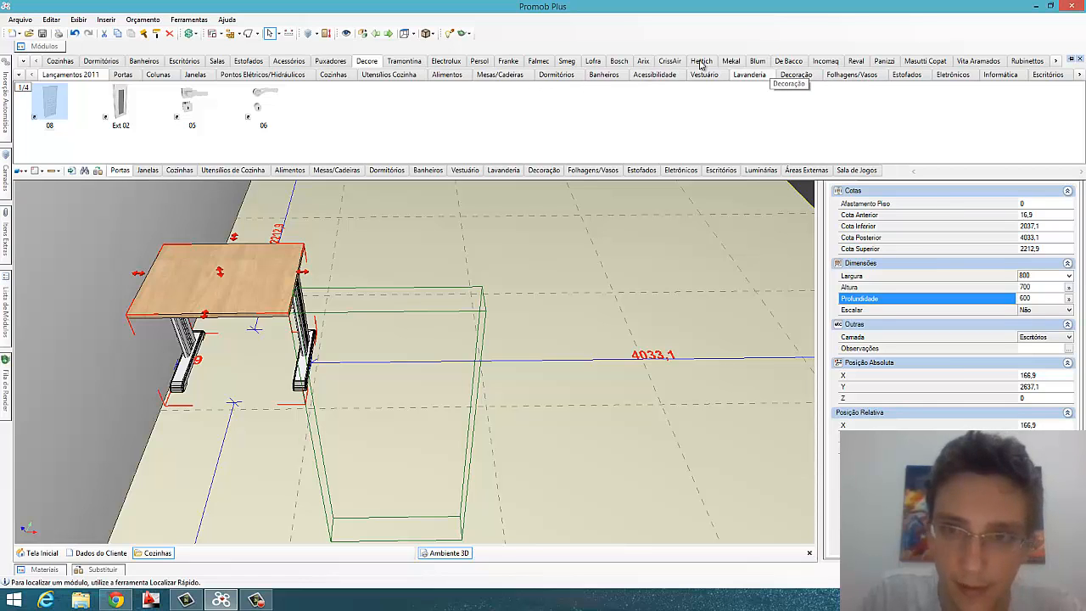
pyautogui.click(512, 74)
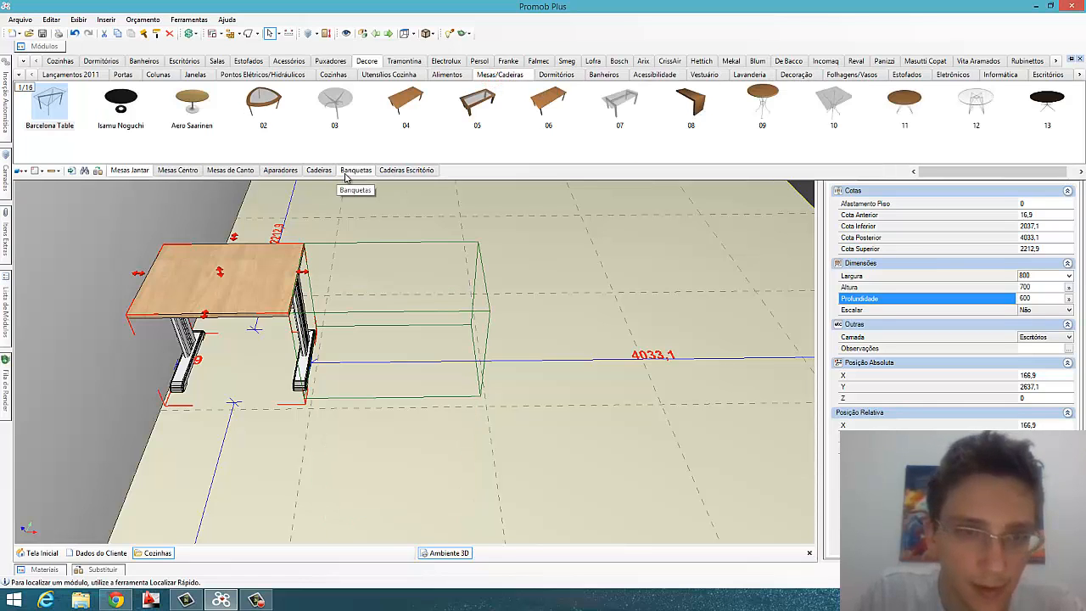
pyautogui.click(316, 171)
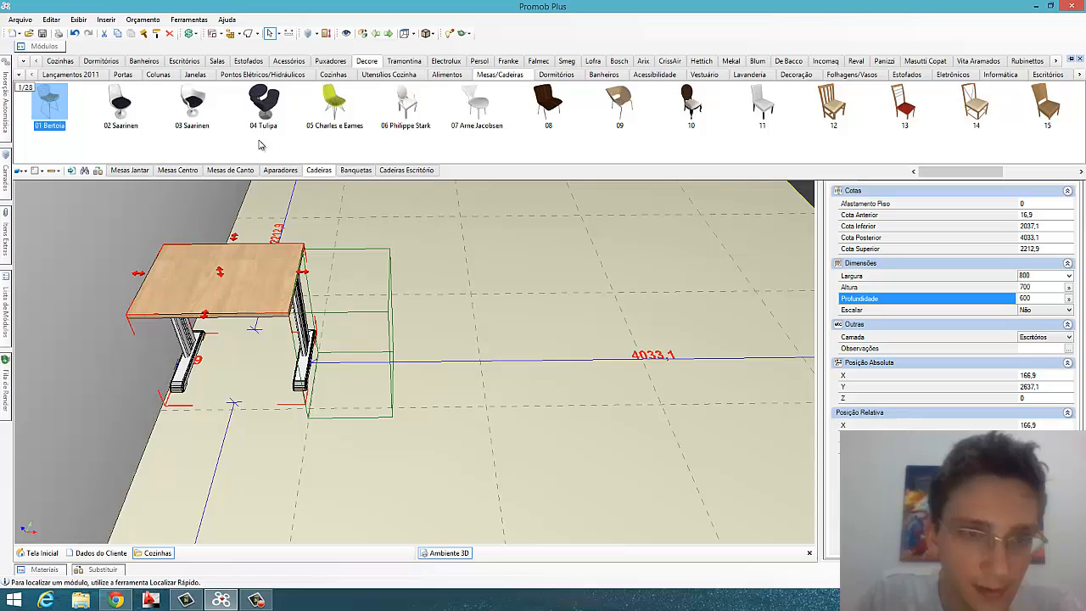
pyautogui.click(761, 111)
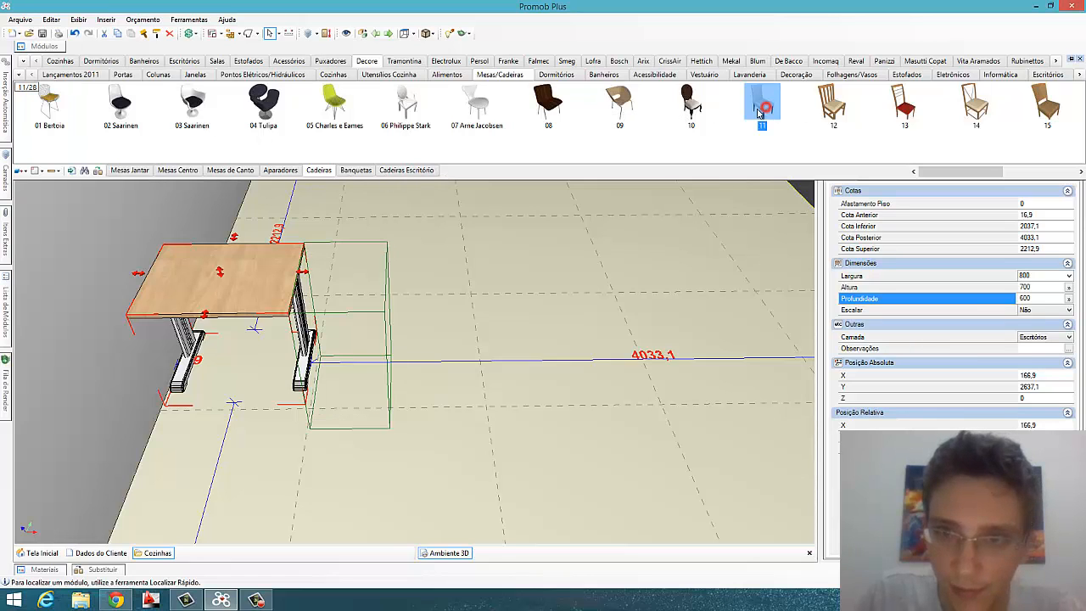
pyautogui.click(415, 171)
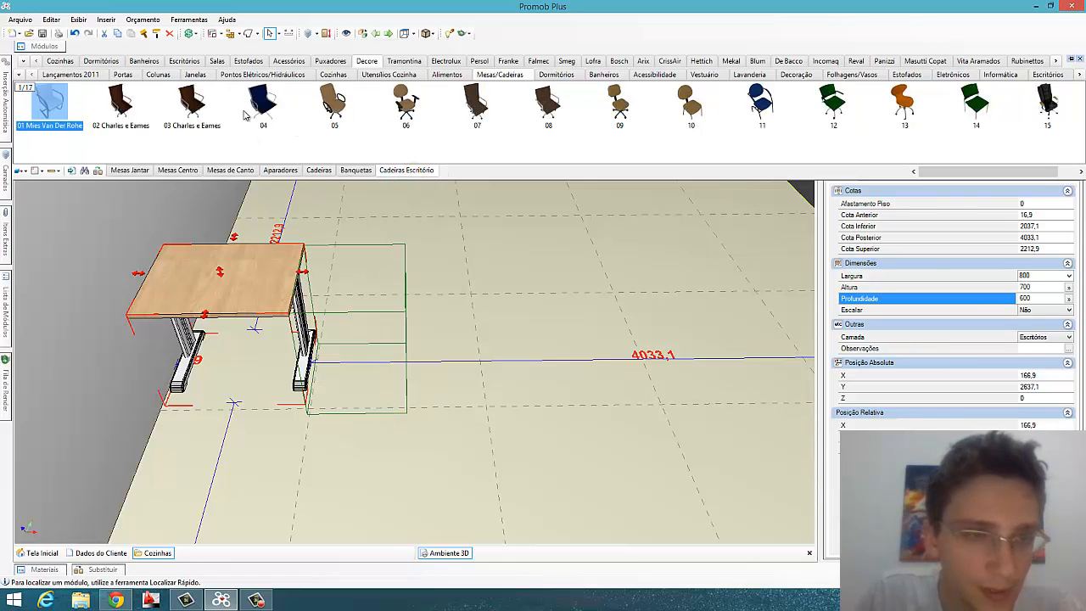
pyautogui.click(691, 106)
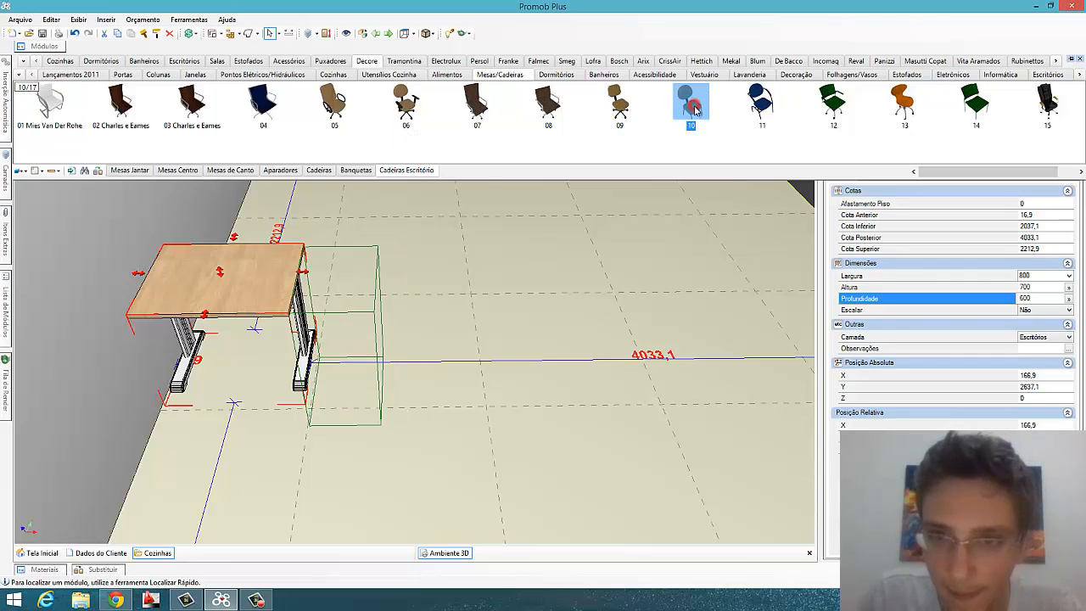
pyautogui.moveTo(957, 176); pyautogui.dragTo(1020, 181)
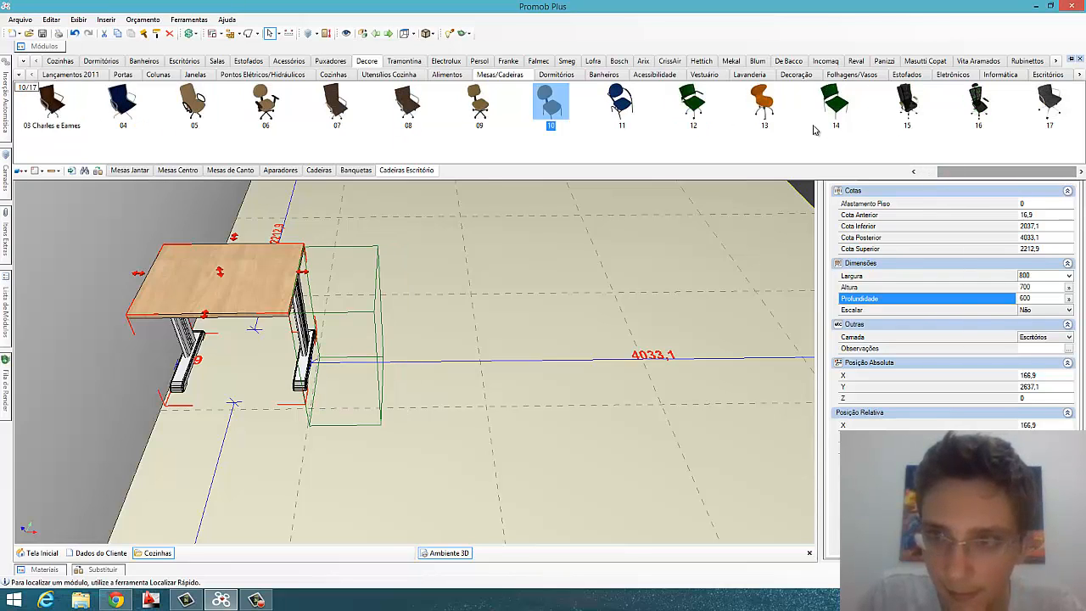
pyautogui.click(836, 103)
pyautogui.moveTo(540, 108); pyautogui.dragTo(364, 429)
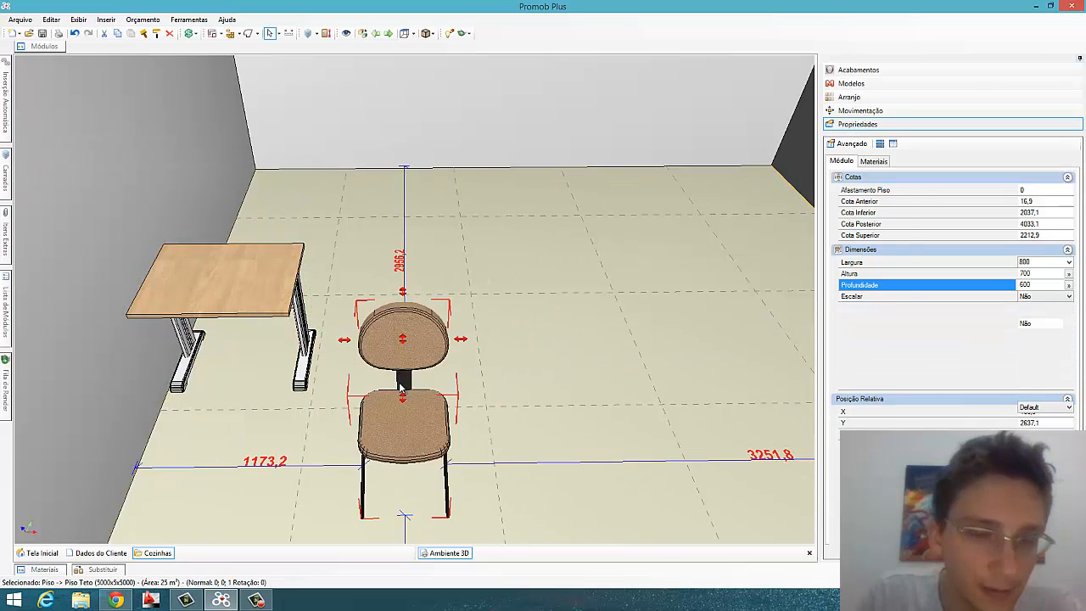
# Rotate the office chair 180 degrees about its vertical axis in two 90-degree turns.
pyautogui.moveTo(431, 357); pyautogui.dragTo(458, 342, button='middle')
pyautogui.moveTo(458, 342); pyautogui.dragTo(463, 338, button='right')
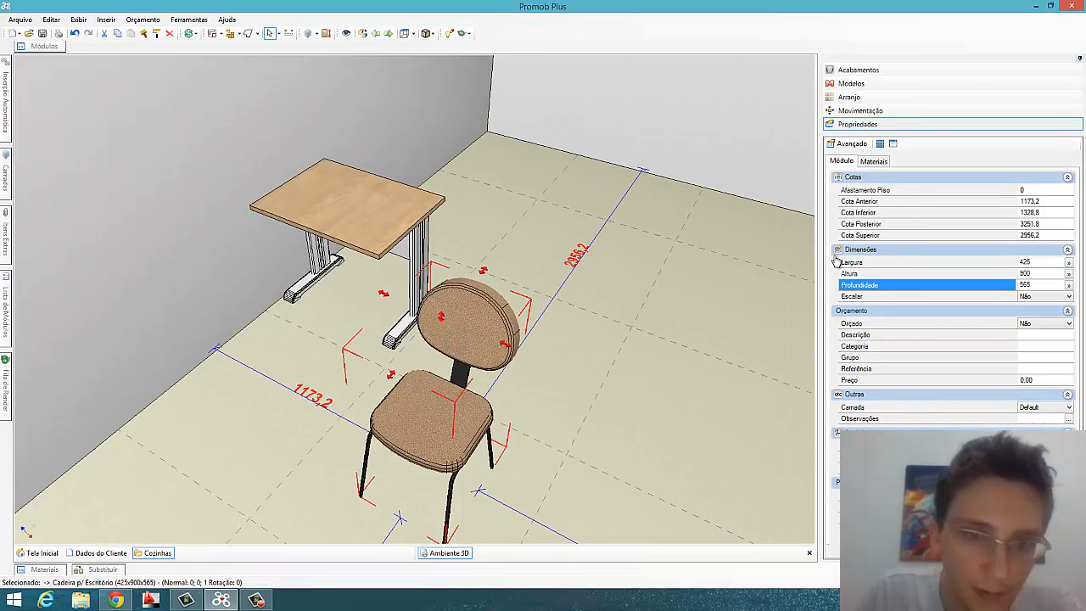
pyautogui.click(895, 113)
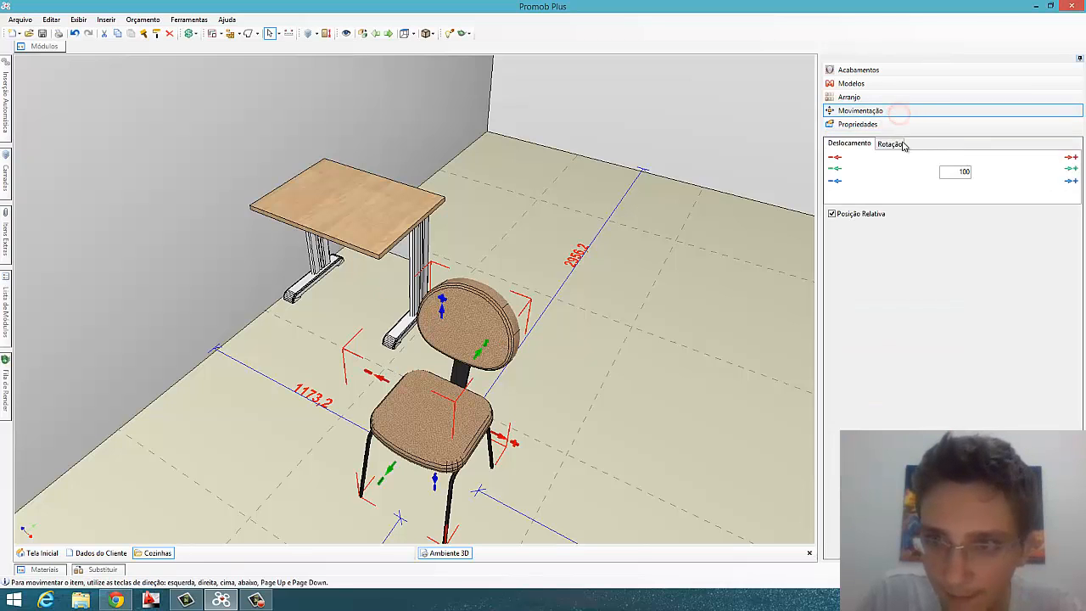
pyautogui.click(891, 143)
pyautogui.click(1070, 181)
pyautogui.click(1070, 180)
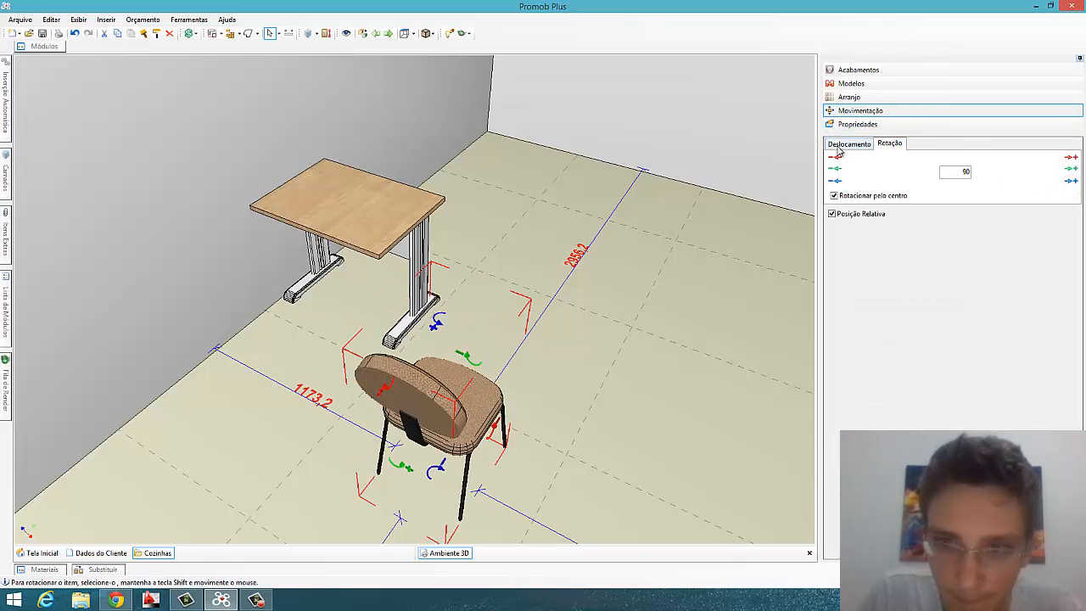
# Move the chair to the office table and reposition it centred on the table's width, with the seat partly under the top.
pyautogui.click(848, 143)
pyautogui.click(858, 124)
pyautogui.moveTo(451, 380); pyautogui.dragTo(291, 299)
pyautogui.doubleClick(290, 298)
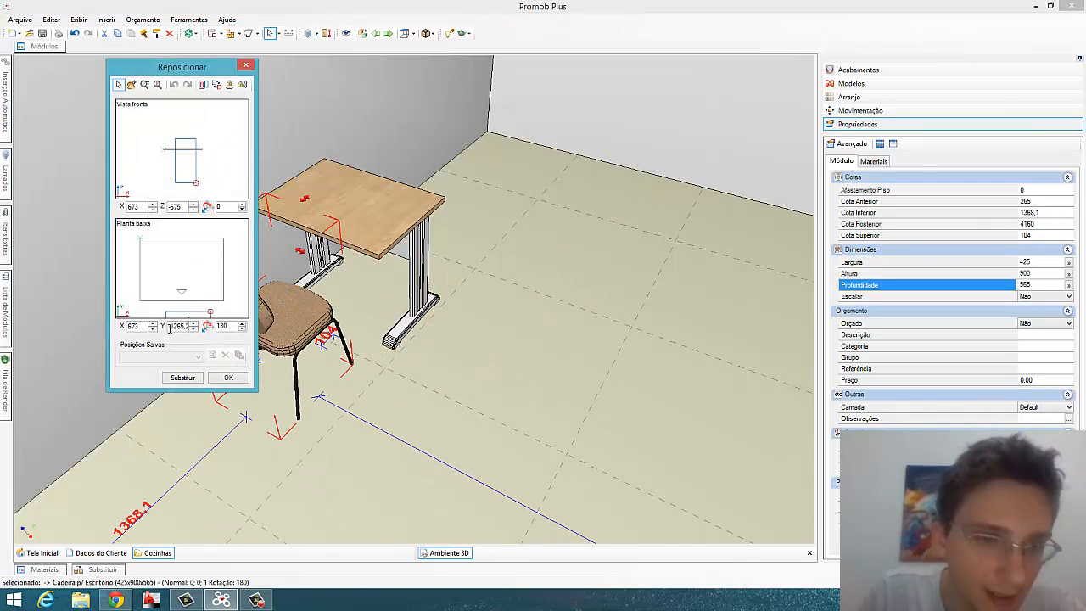
pyautogui.moveTo(191, 277); pyautogui.dragTo(209, 244, button='middle')
pyautogui.click(207, 297)
pyautogui.moveTo(209, 312); pyautogui.dragTo(202, 270)
pyautogui.click(233, 376)
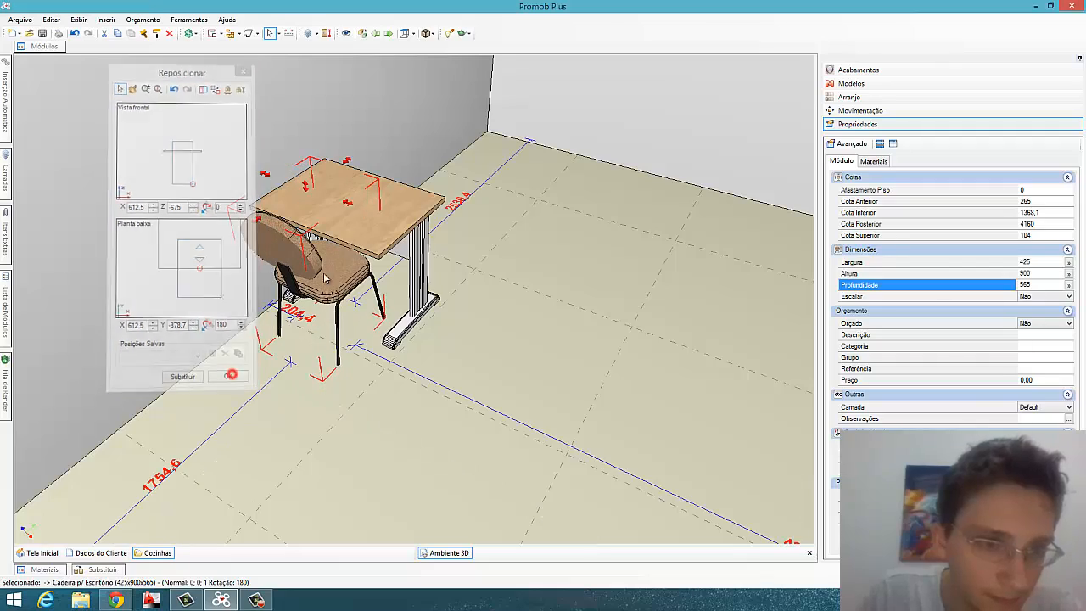
# Insert laptop 08 from the Decore computers on the office table's top, about 219 mm from the wall-side end.
pyautogui.scroll(3, 366, 315)
pyautogui.moveTo(365, 314); pyautogui.dragTo(311, 339, button='right')
pyautogui.moveTo(343, 318); pyautogui.dragTo(345, 346, button='middle')
pyautogui.scroll(2, 347, 345)
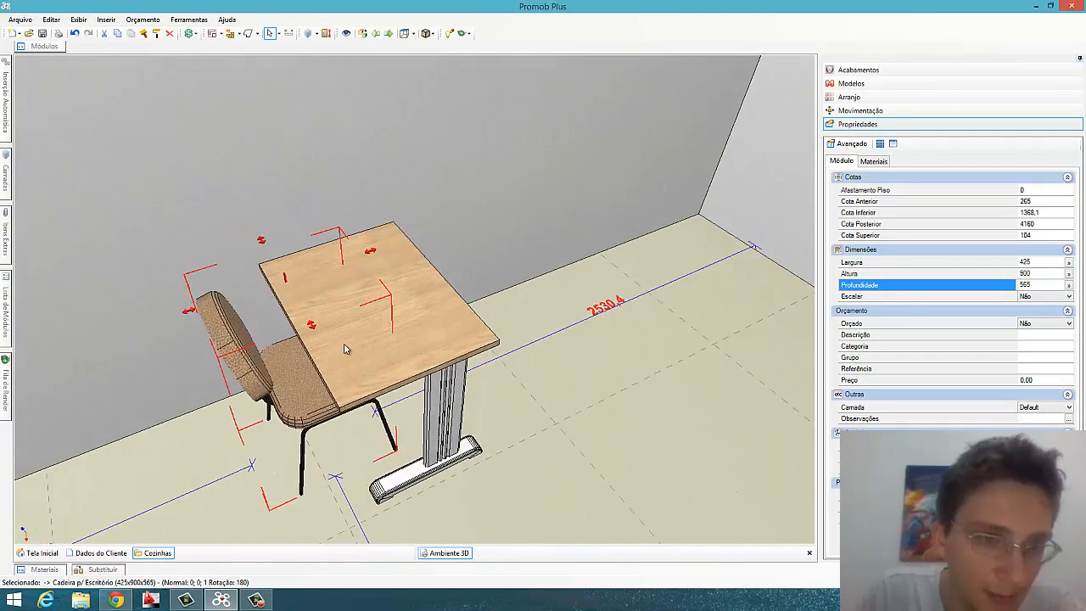
pyautogui.scroll(-2, 347, 345)
pyautogui.click(47, 46)
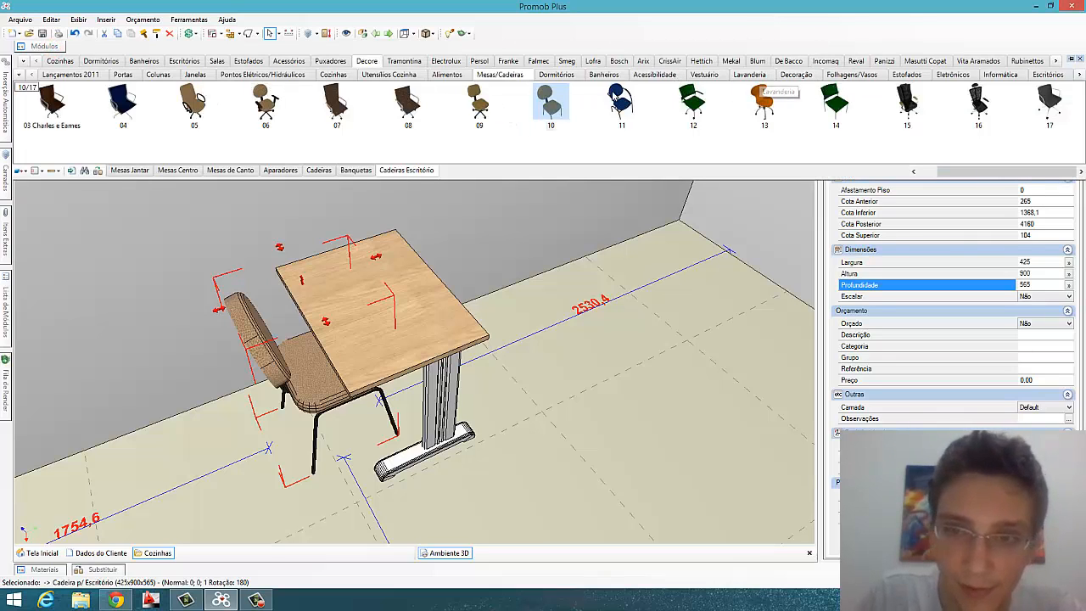
pyautogui.click(1001, 74)
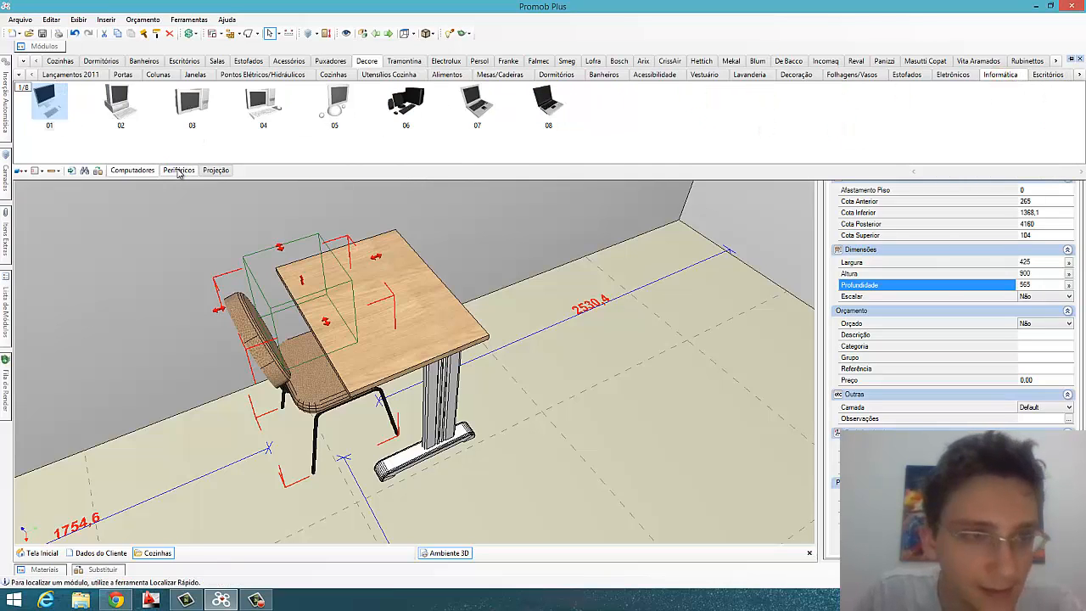
pyautogui.moveTo(545, 115); pyautogui.dragTo(382, 294)
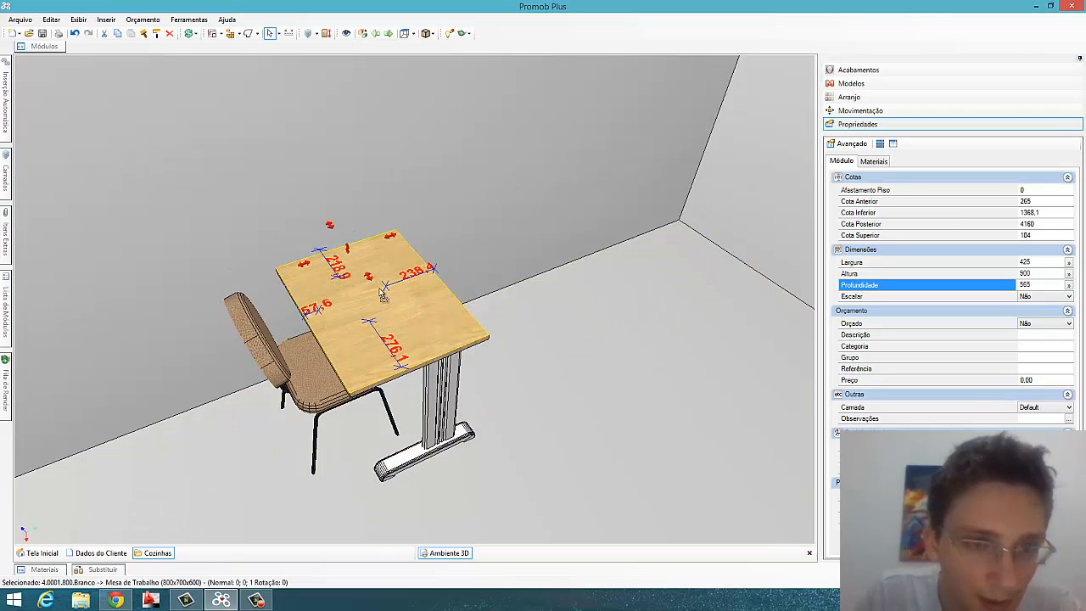
pyautogui.scroll(2, 407, 296)
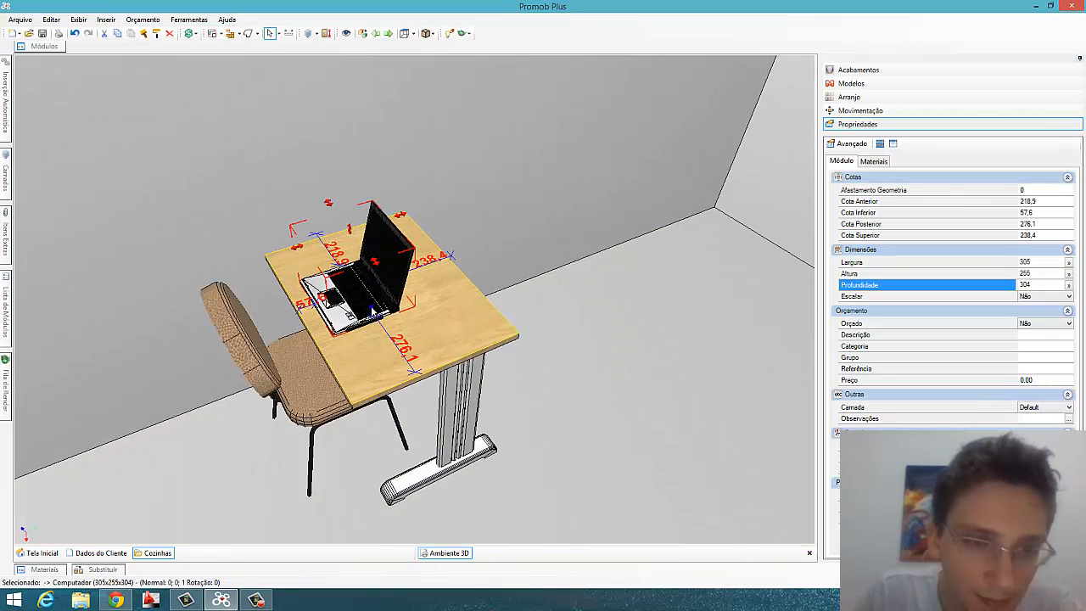
# Reposition the laptop midway between the tabletop's front and back edges, 100 mm from the wall-side end.
pyautogui.press('r')
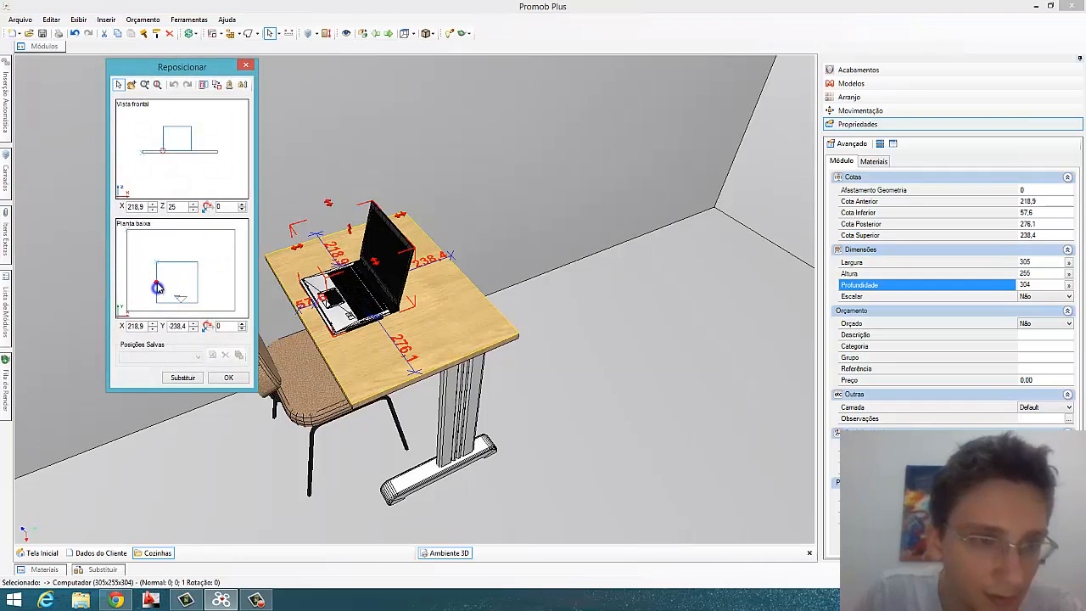
pyautogui.moveTo(157, 289); pyautogui.dragTo(136, 265)
pyautogui.click(228, 378)
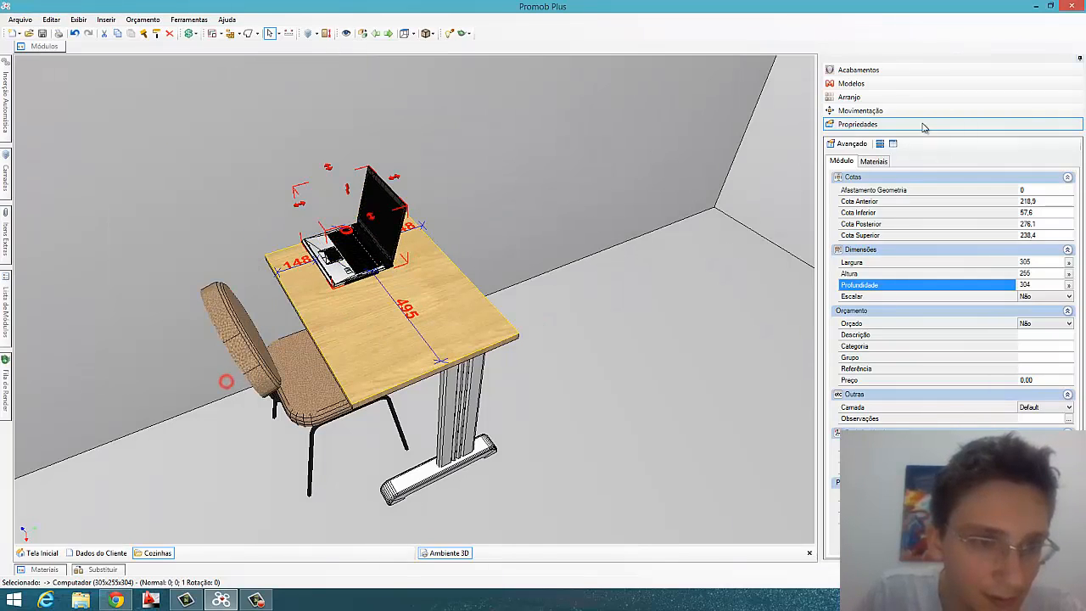
pyautogui.click(913, 110)
pyautogui.click(1071, 159)
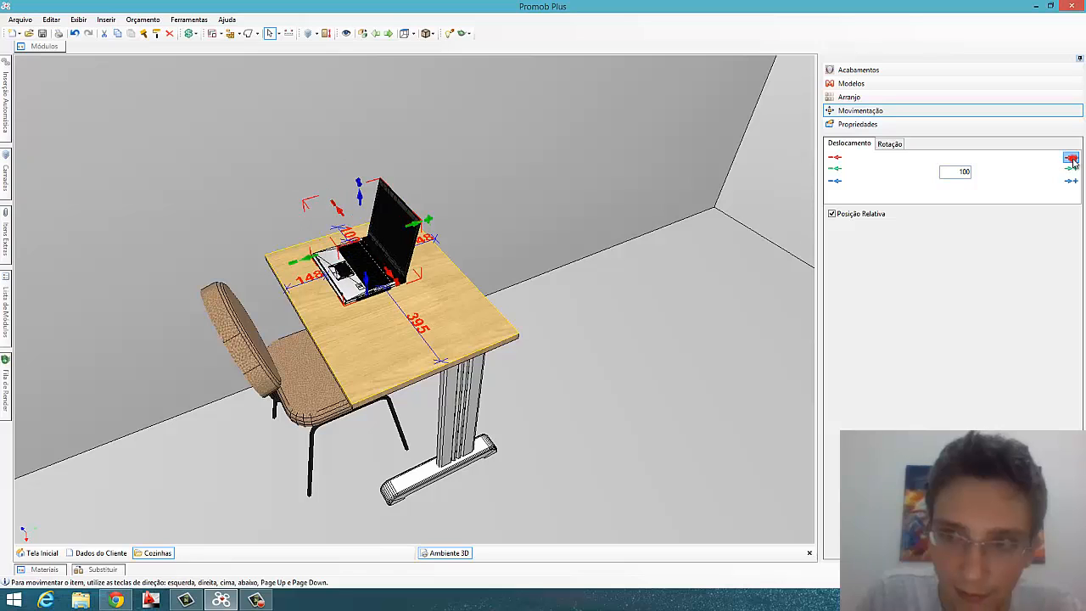
# Insert an open book from the office books and magazines beside the laptop on the tabletop and rotate it 90 degrees.
pyautogui.click(39, 46)
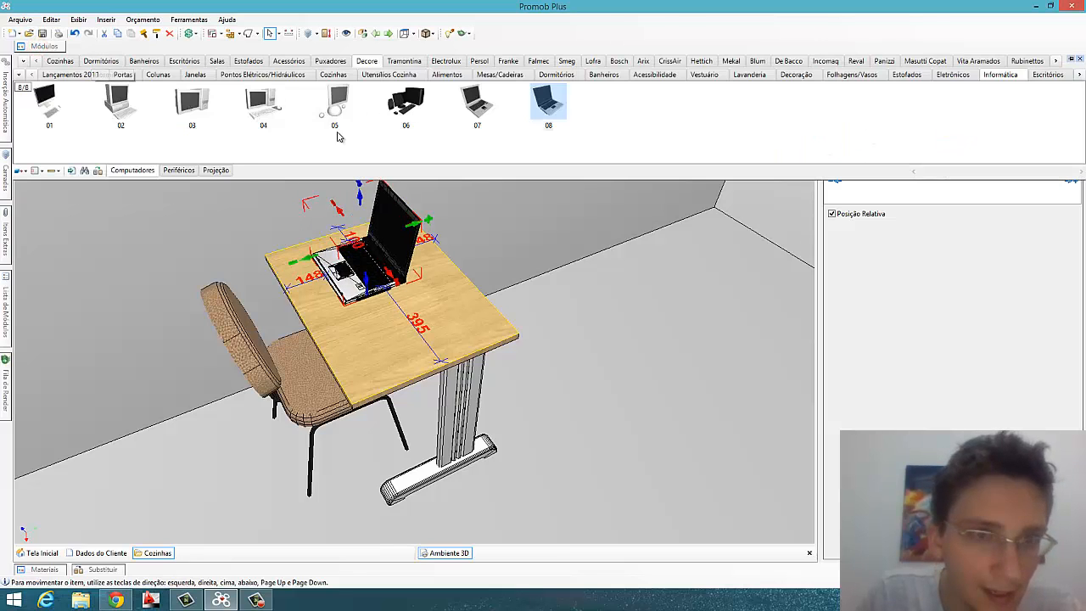
pyautogui.click(179, 170)
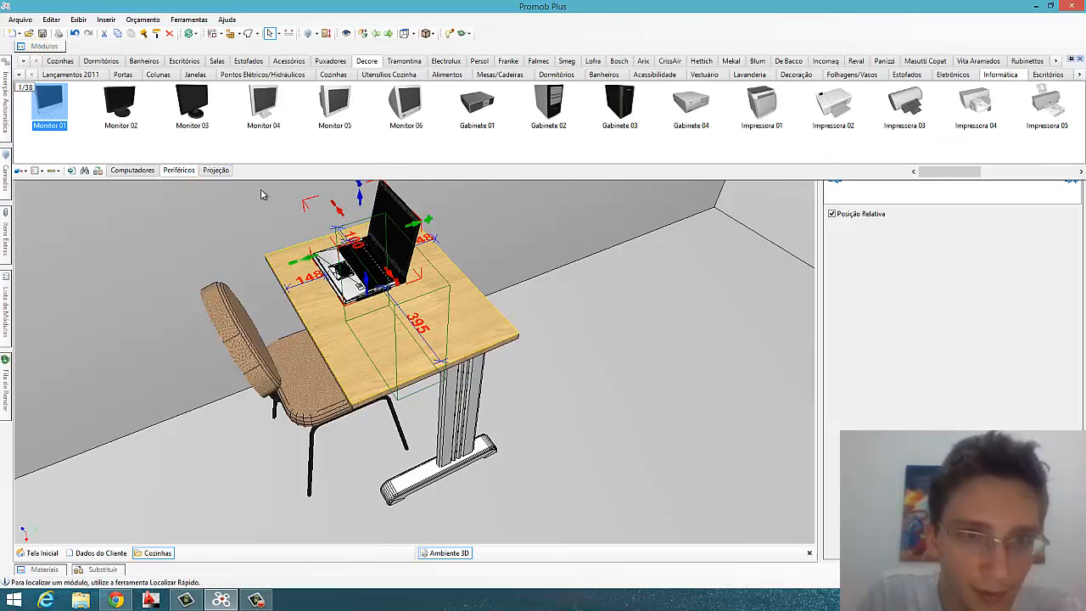
pyautogui.click(952, 78)
pyautogui.click(1055, 74)
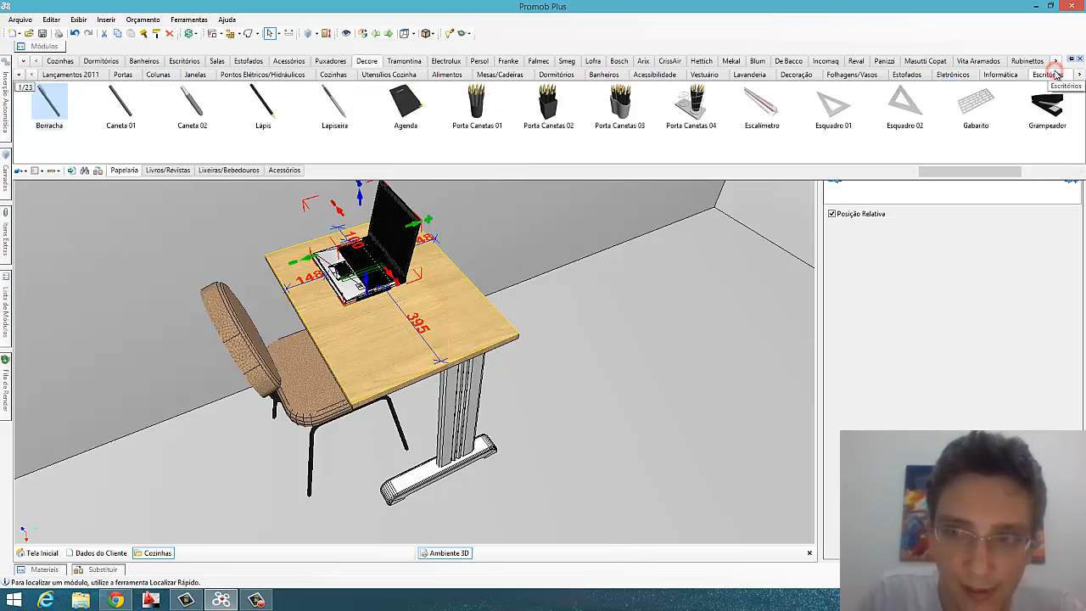
pyautogui.click(170, 170)
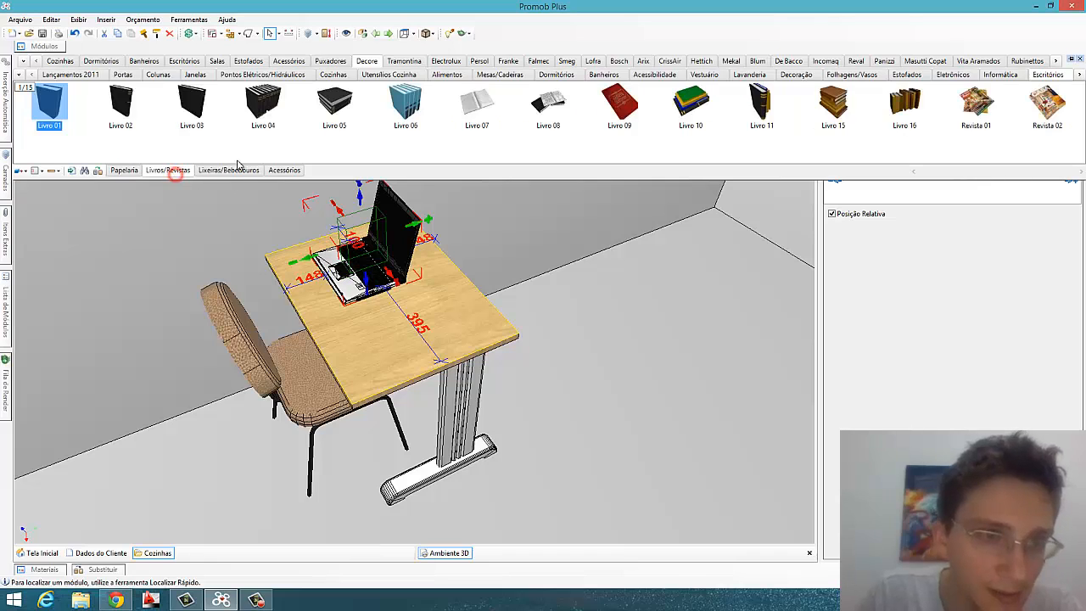
pyautogui.click(422, 348)
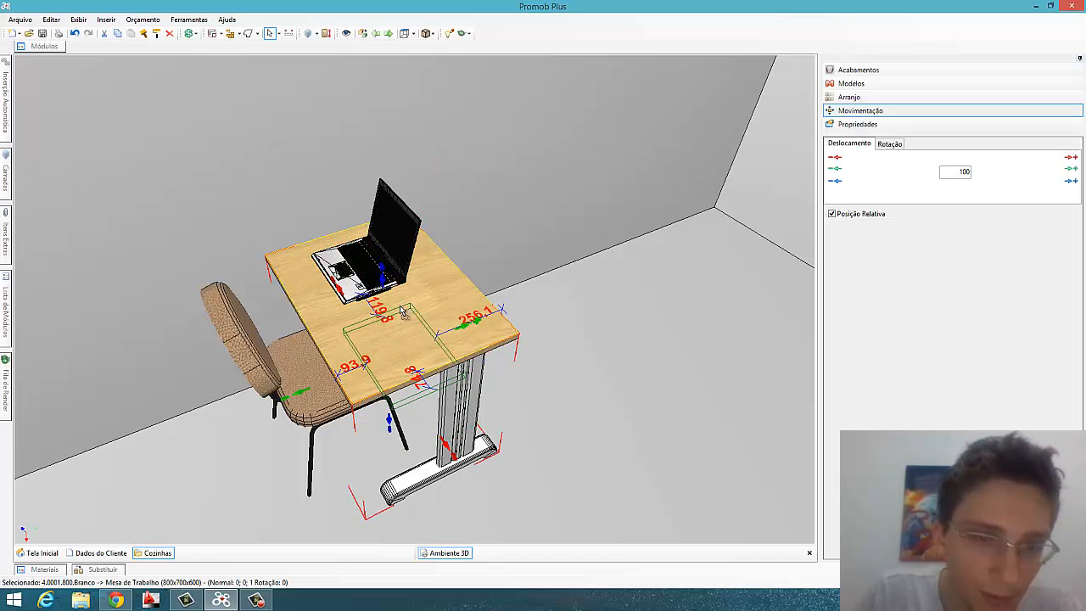
pyautogui.click(400, 306)
pyautogui.click(892, 149)
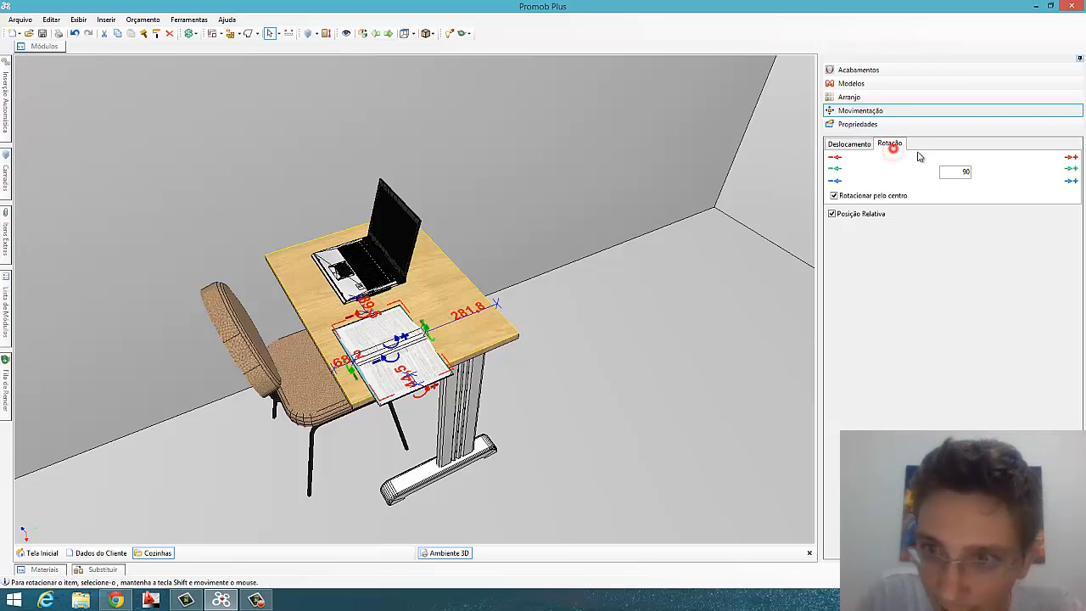
pyautogui.click(1071, 181)
# Centre the book between the tabletop's front and back edges and shift it 100 mm away from the laptop.
pyautogui.click(851, 145)
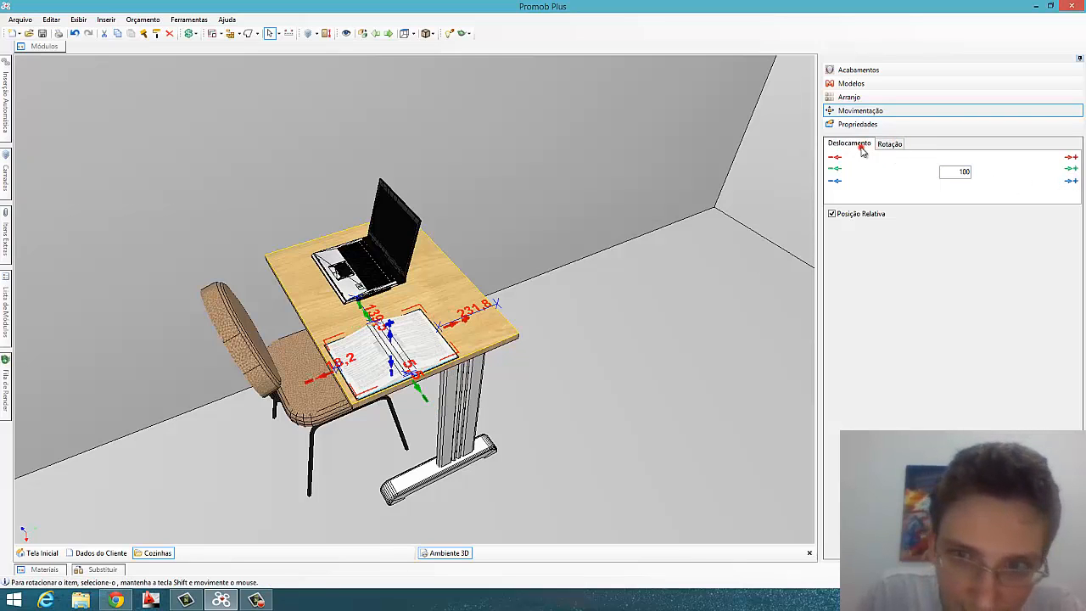
pyautogui.click(858, 124)
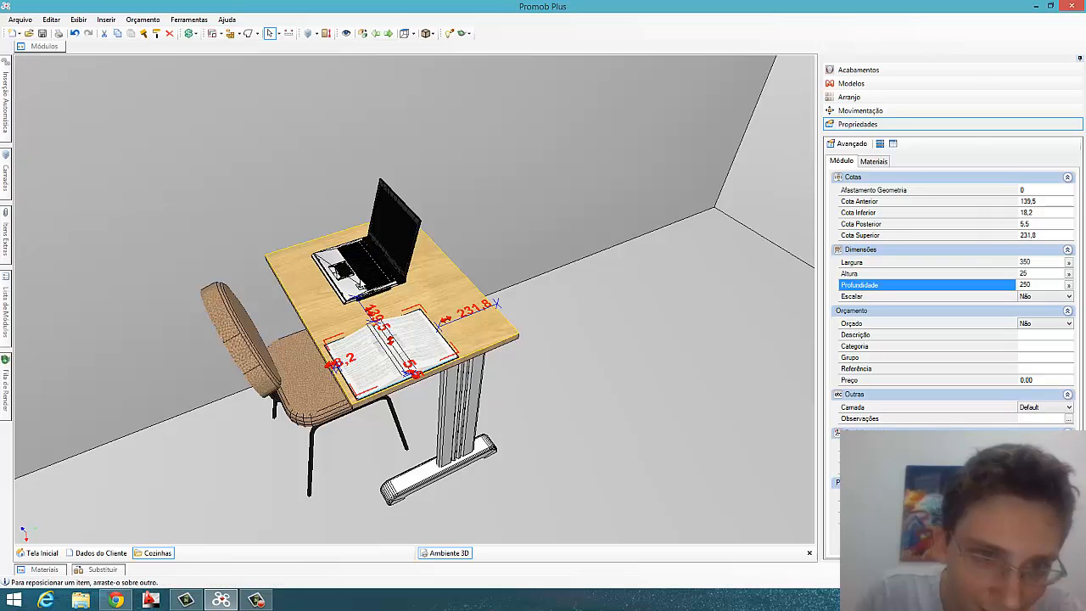
pyautogui.hotkey('ctrl', 'r')
pyautogui.moveTo(228, 288); pyautogui.dragTo(204, 269)
pyautogui.click(241, 381)
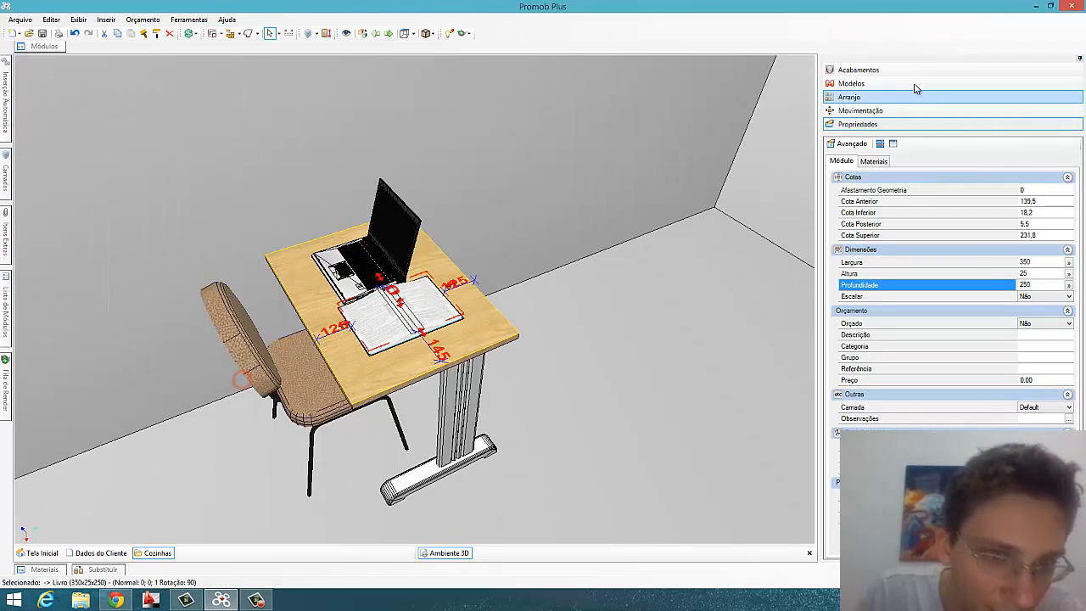
pyautogui.click(874, 111)
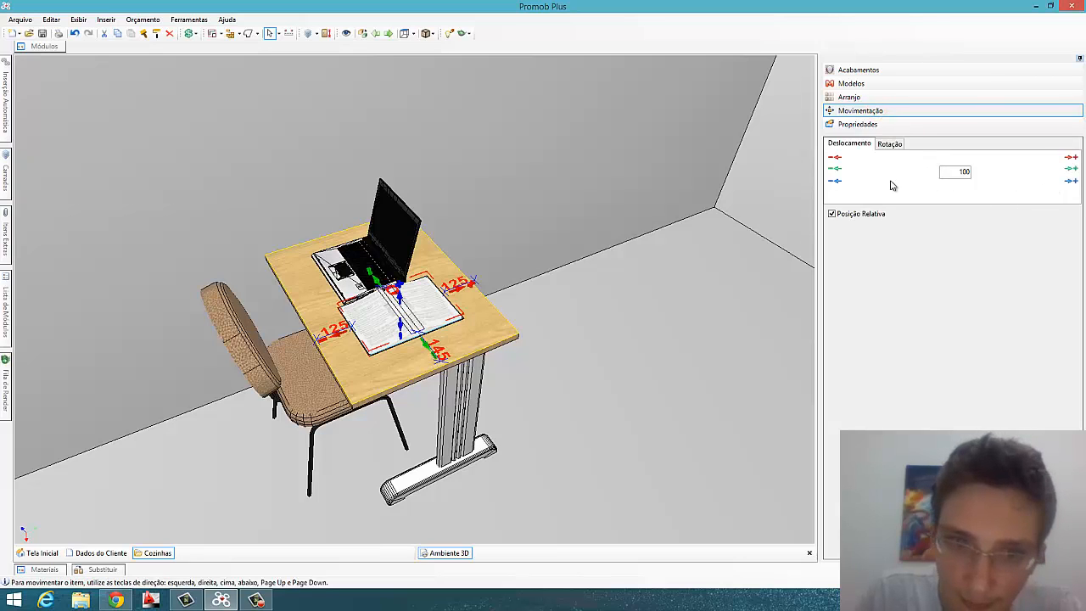
pyautogui.click(835, 180)
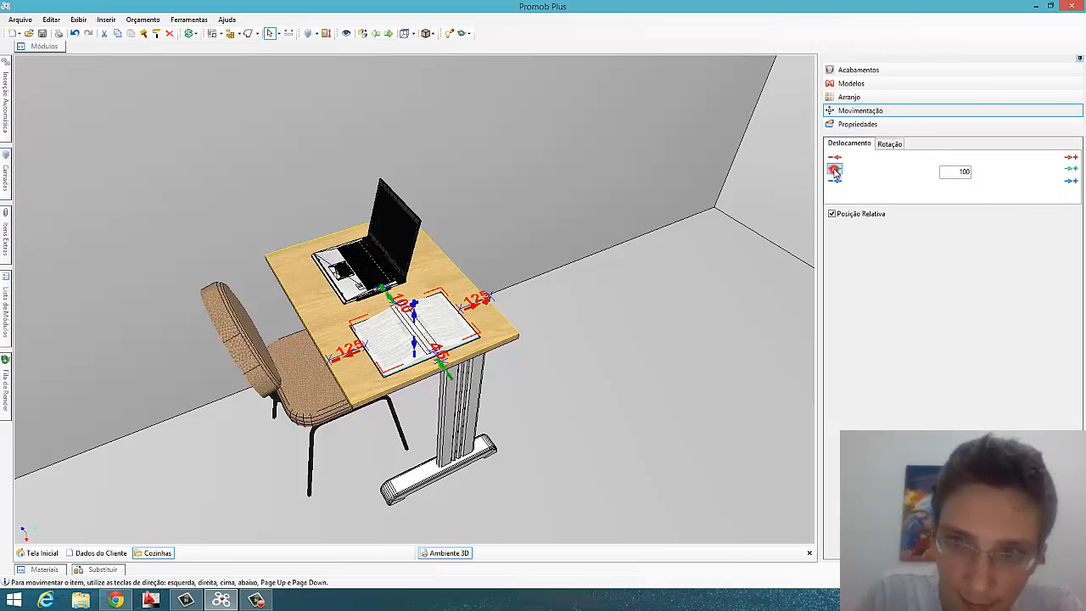
# Insert a pencil (Lápis) from the Decore office stationery on the tabletop, between the laptop and the open book.
pyautogui.click(41, 47)
pyautogui.click(228, 170)
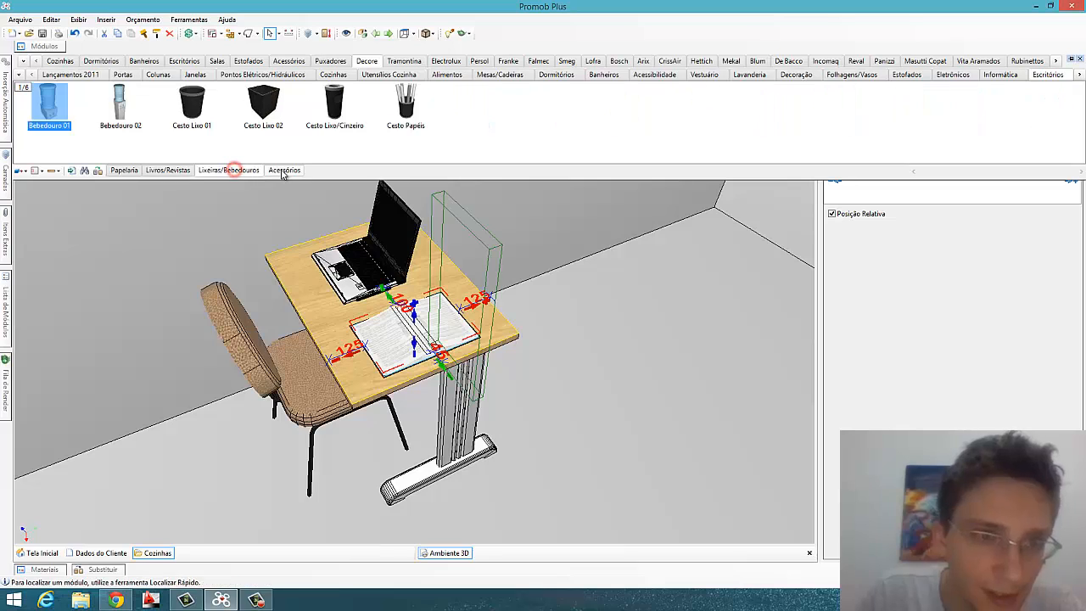
pyautogui.click(125, 169)
pyautogui.click(260, 107)
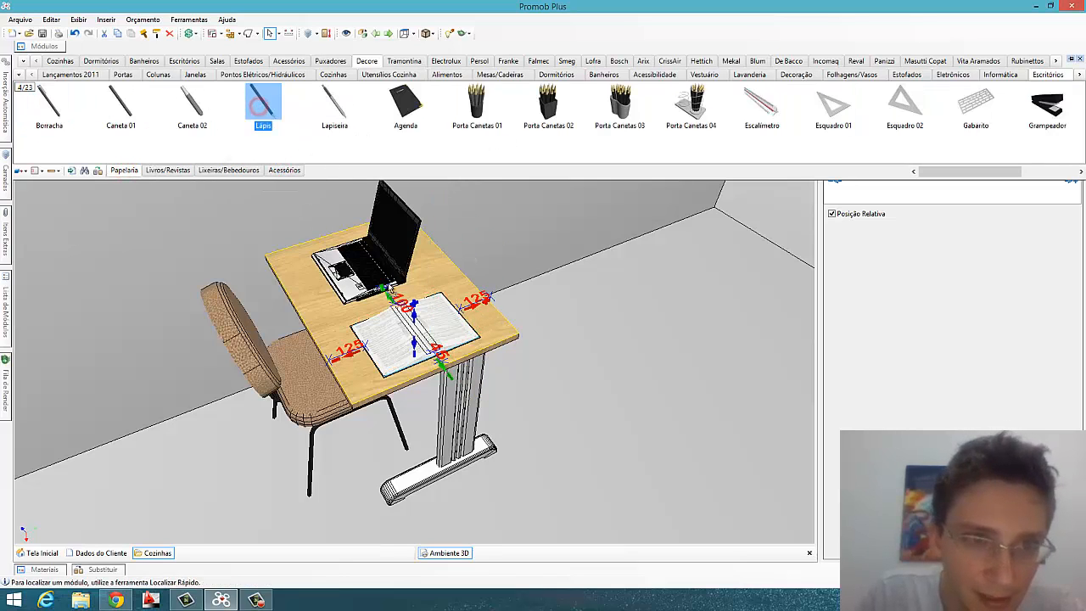
pyautogui.click(443, 286)
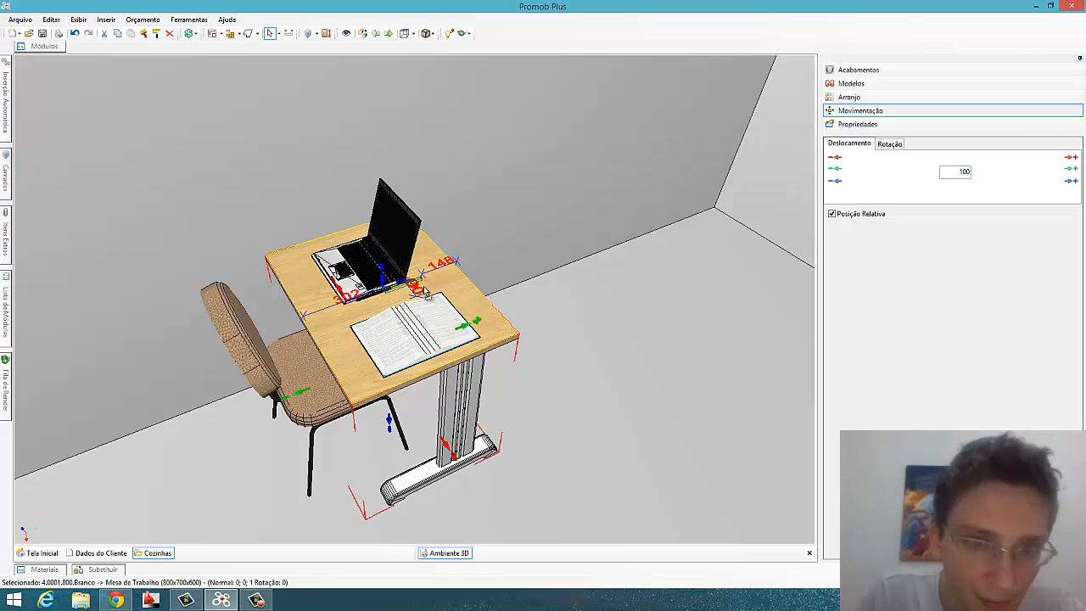
pyautogui.click(452, 302)
pyautogui.moveTo(452, 302)
pyautogui.mouseDown(button='middle')
pyautogui.moveTo(349, 288)
pyautogui.moveTo(454, 293)
pyautogui.mouseUp(button='middle')
pyautogui.scroll(-1, 454, 294)
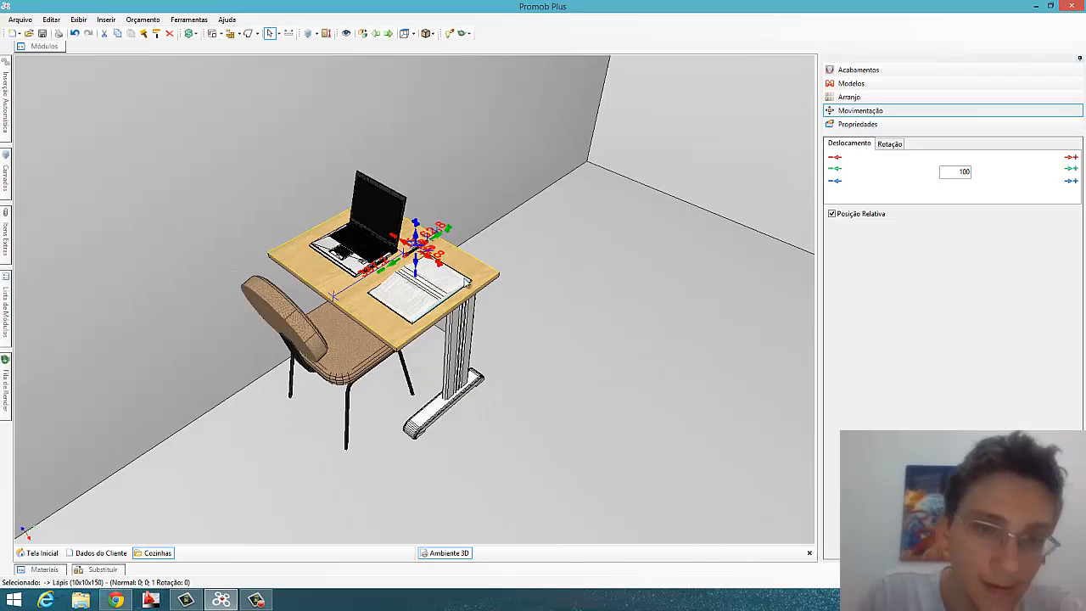
# Group the office table, the chair and the objects on the tabletop into a single item.
pyautogui.click(475, 278)
pyautogui.scroll(3, 416, 314)
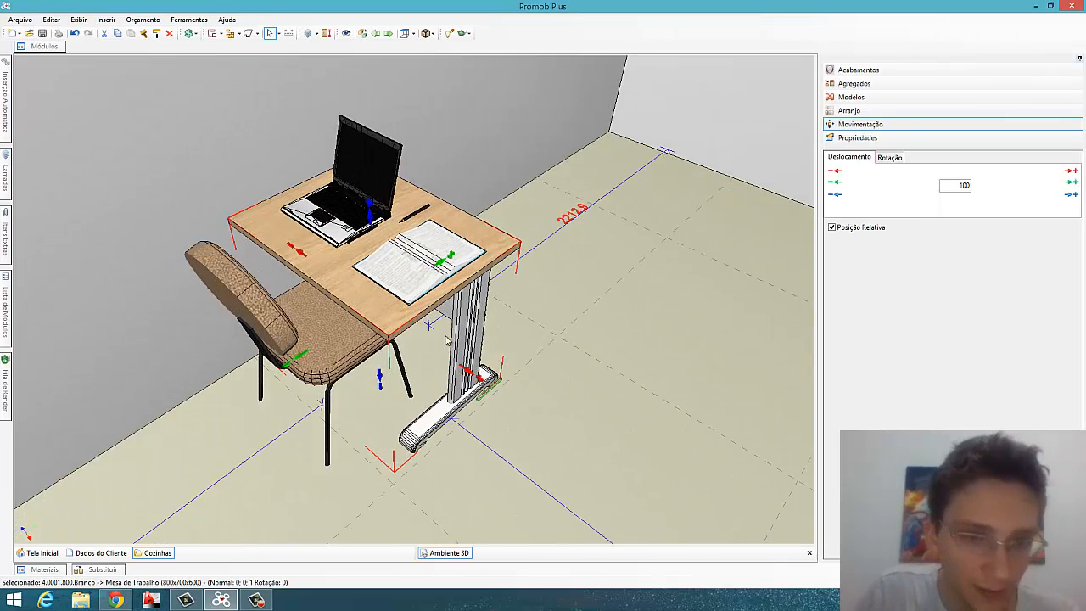
pyautogui.keyDown('ctrl'); pyautogui.click(330, 360); pyautogui.keyUp('ctrl')
pyautogui.keyDown('ctrl'); pyautogui.click(410, 253); pyautogui.keyUp('ctrl')
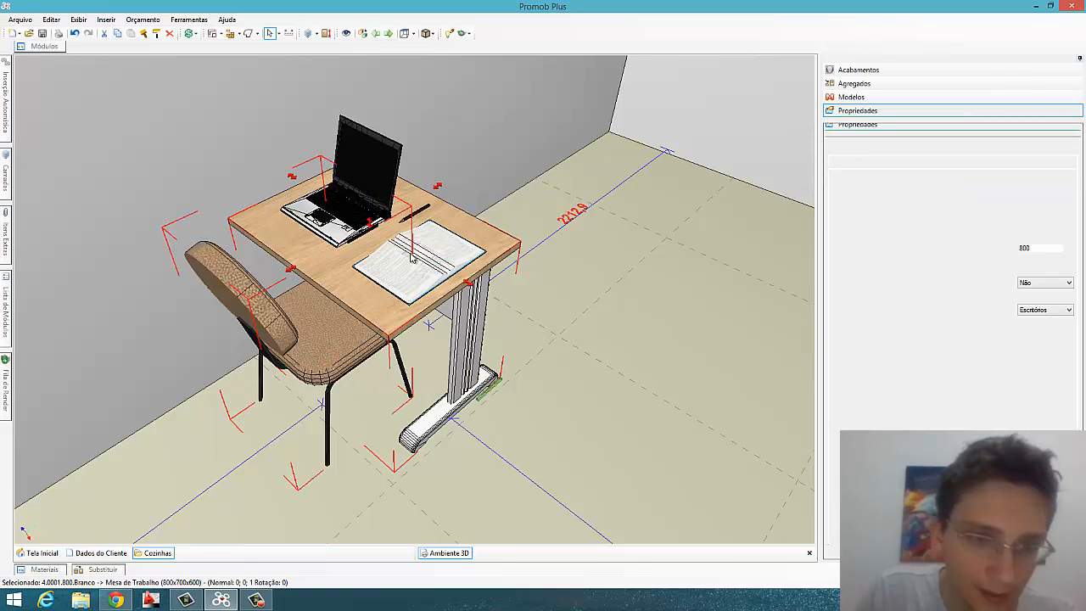
pyautogui.keyDown('ctrl'); pyautogui.click(383, 171); pyautogui.keyUp('ctrl')
pyautogui.rightClick(383, 172)
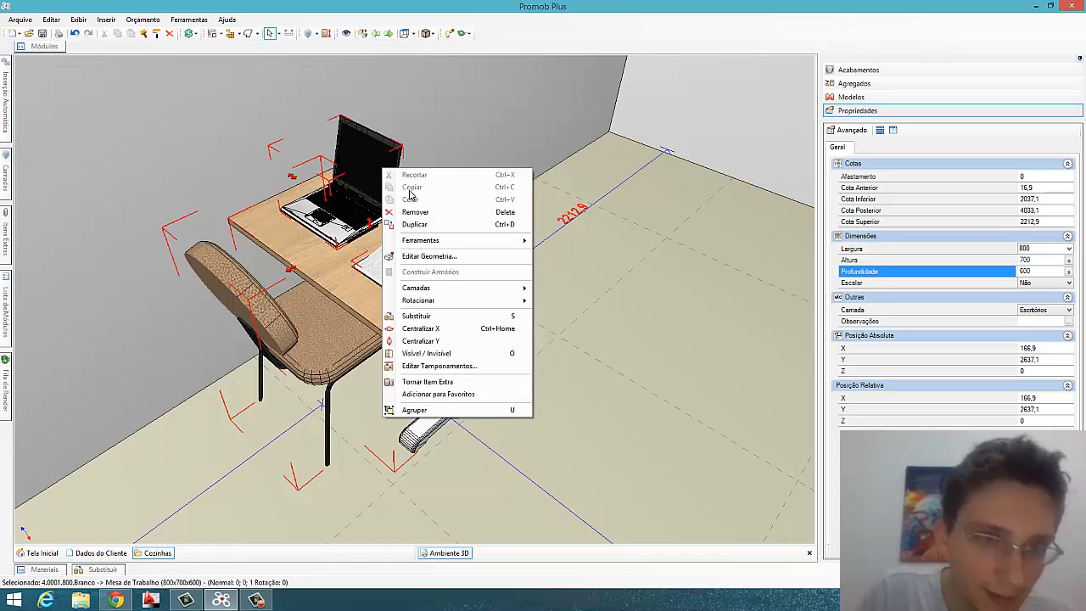
pyautogui.click(445, 411)
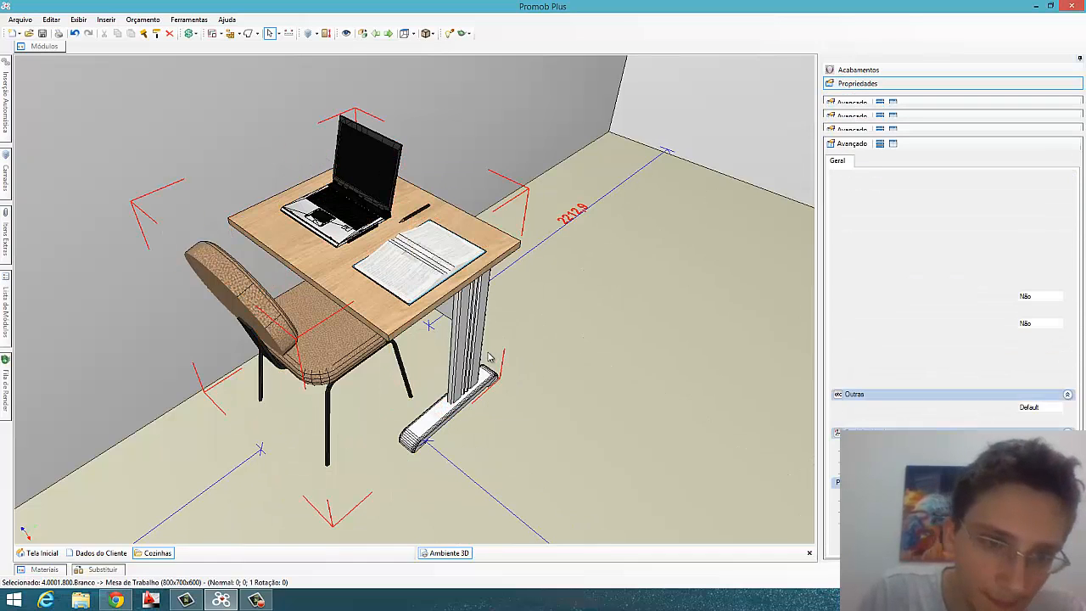
# Move the desk group along the back wall towards the corner and set its Cota Superior to 1200 mm.
pyautogui.moveTo(489, 360); pyautogui.dragTo(419, 338, button='middle')
pyautogui.scroll(-3, 419, 339)
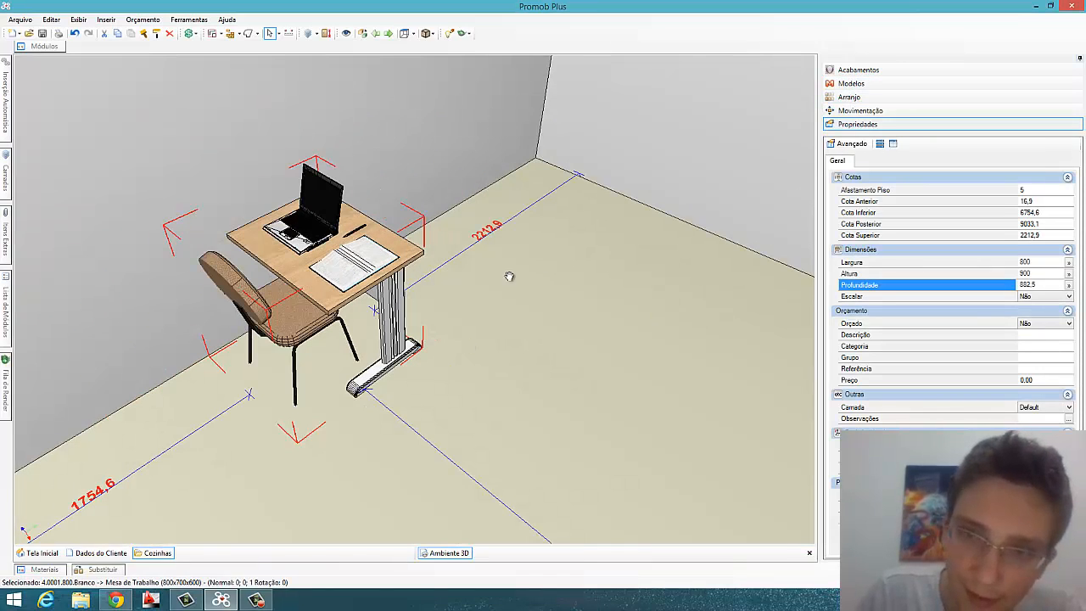
pyautogui.scroll(-5, 510, 274)
pyautogui.moveTo(358, 286)
pyautogui.mouseDown(button='middle')
pyautogui.moveTo(364, 309)
pyautogui.moveTo(344, 273)
pyautogui.mouseUp(button='middle')
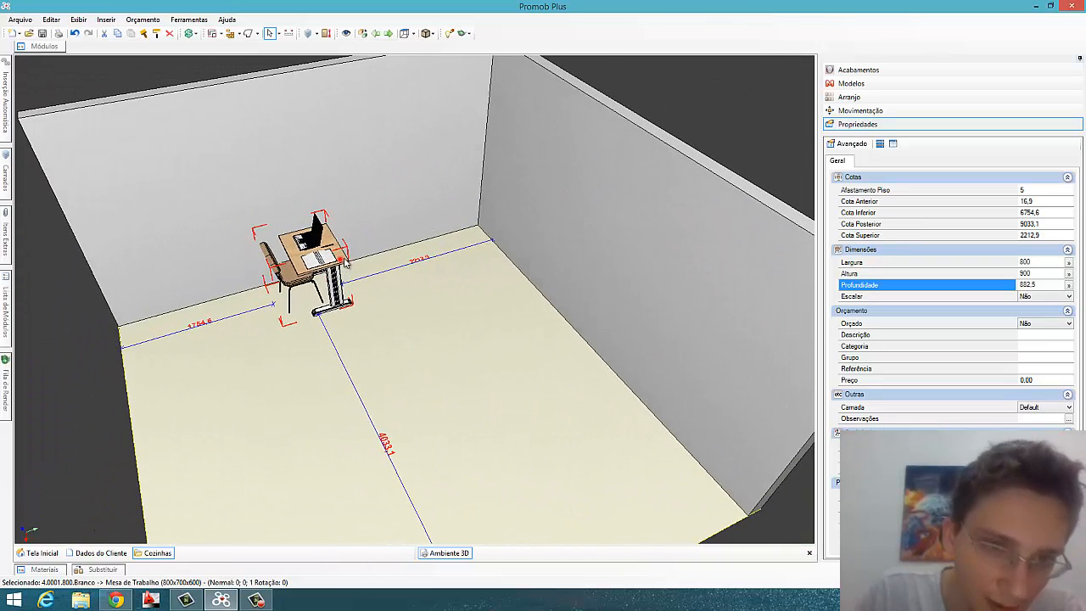
pyautogui.moveTo(346, 263); pyautogui.dragTo(435, 252)
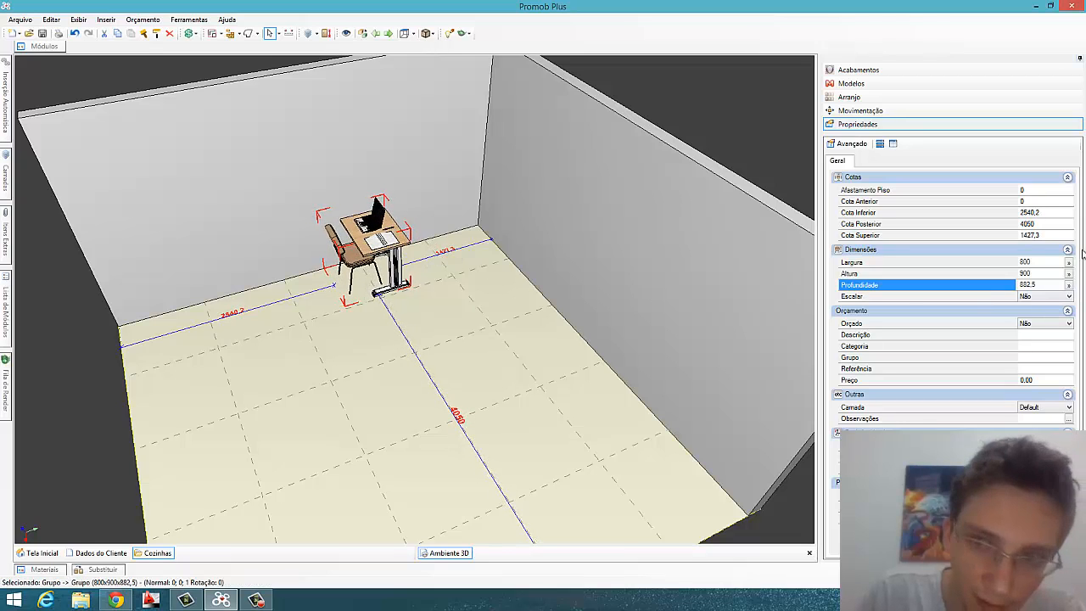
pyautogui.click(1039, 234)
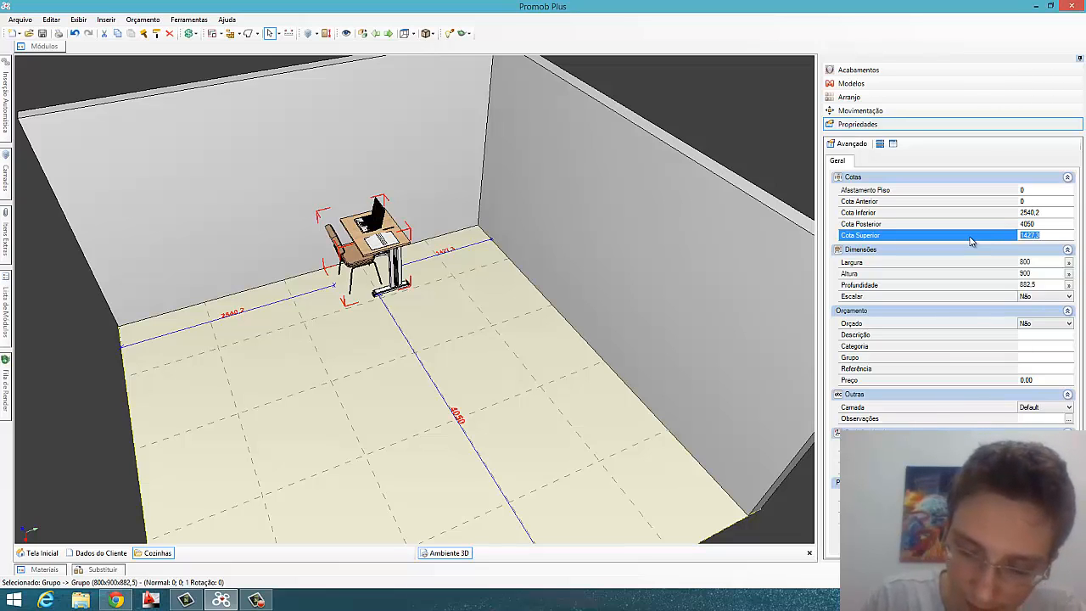
pyautogui.press('Return')
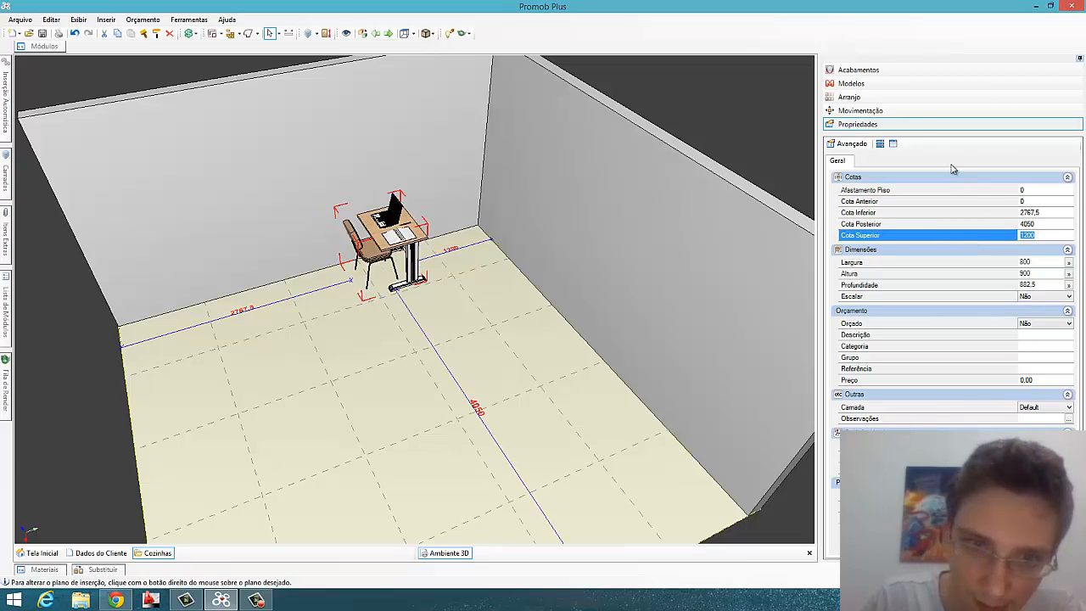
# Set up a linear array of the desk group with three items along X, spaced with a 50 mm gap between them.
pyautogui.click(901, 98)
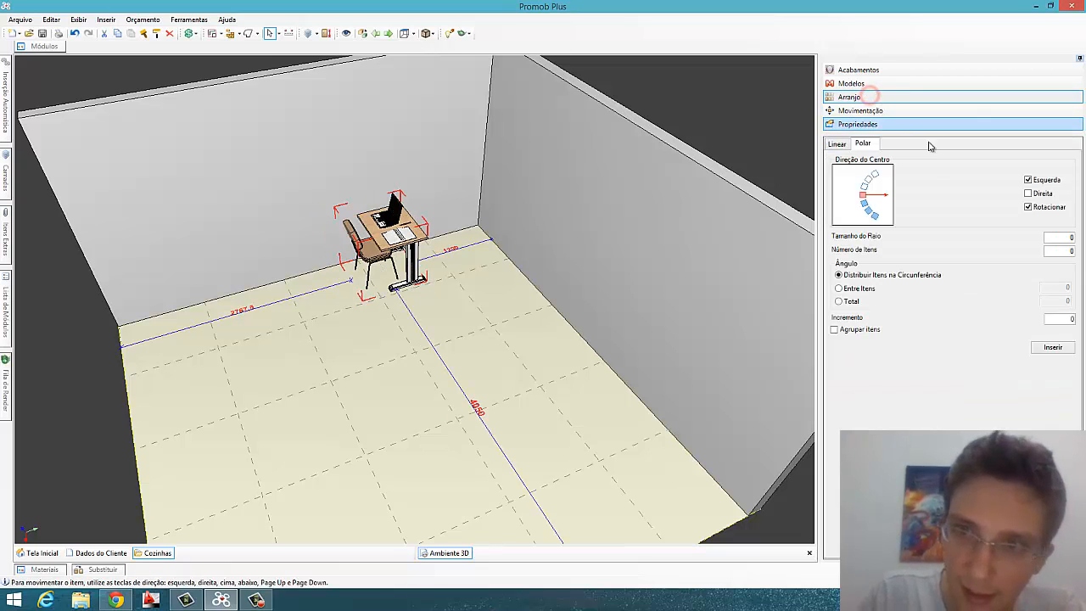
pyautogui.click(836, 143)
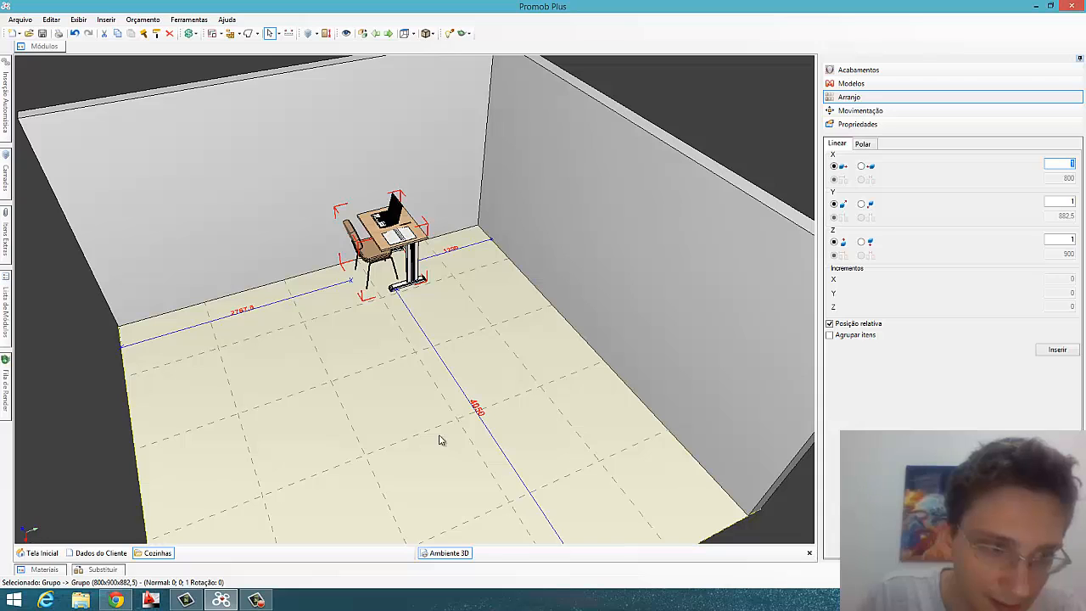
pyautogui.doubleClick(1062, 162)
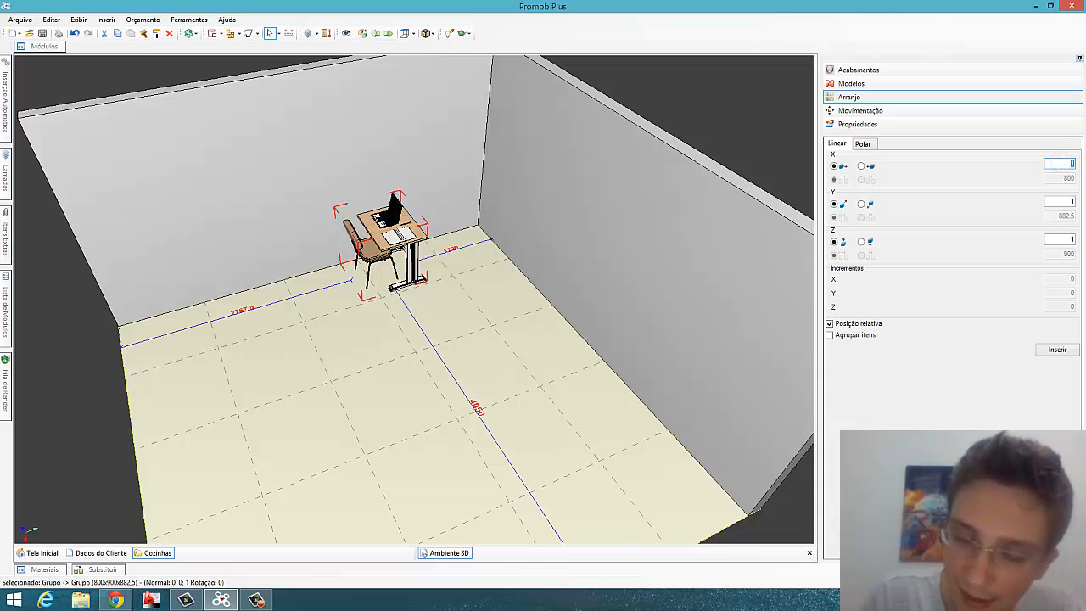
pyautogui.write('5')
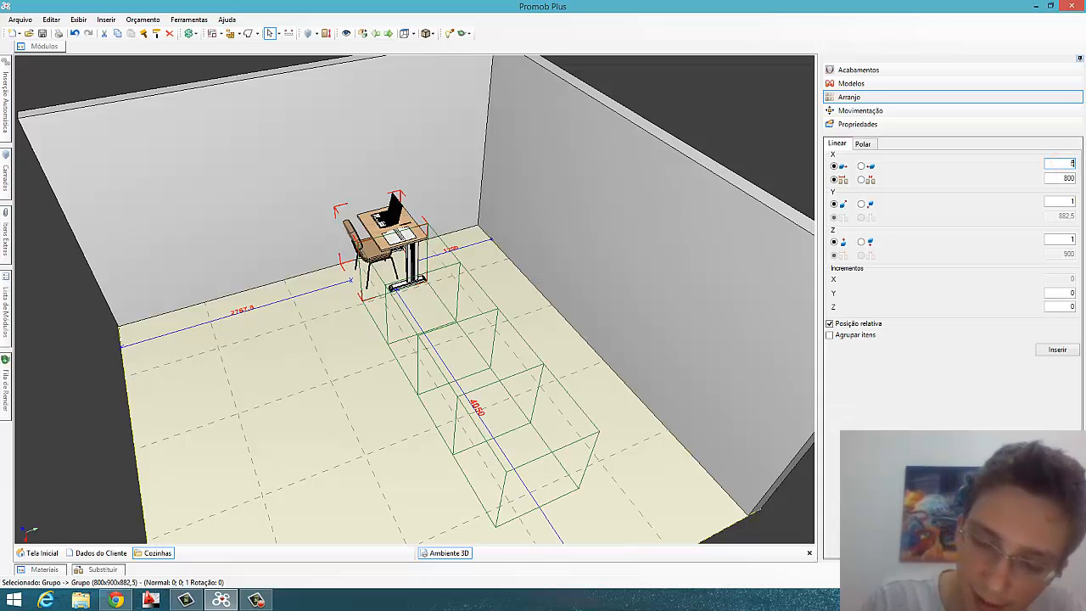
pyautogui.doubleClick(1065, 164)
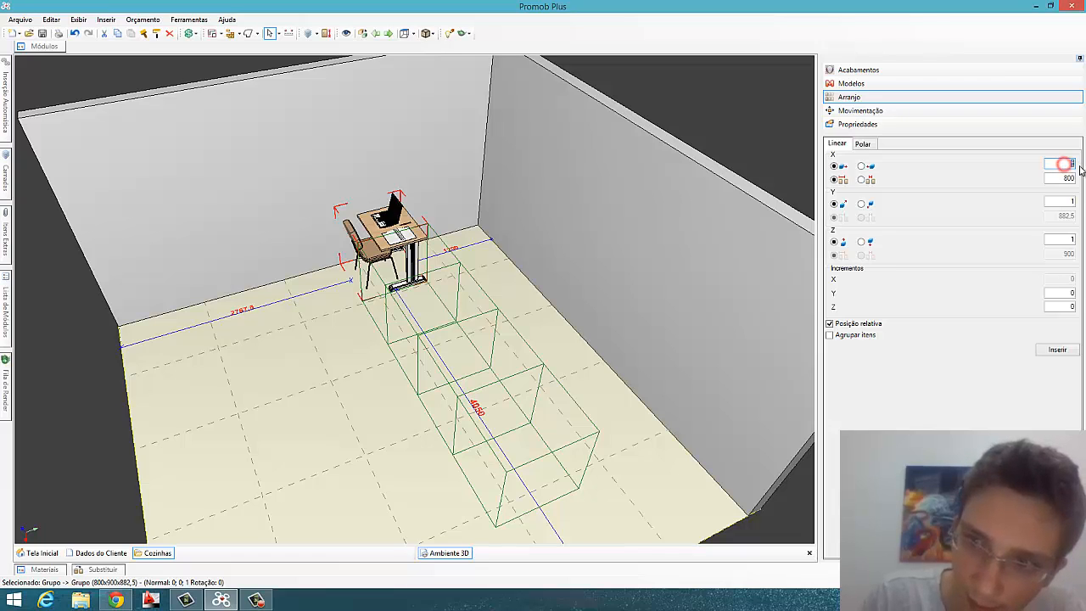
pyautogui.write('3')
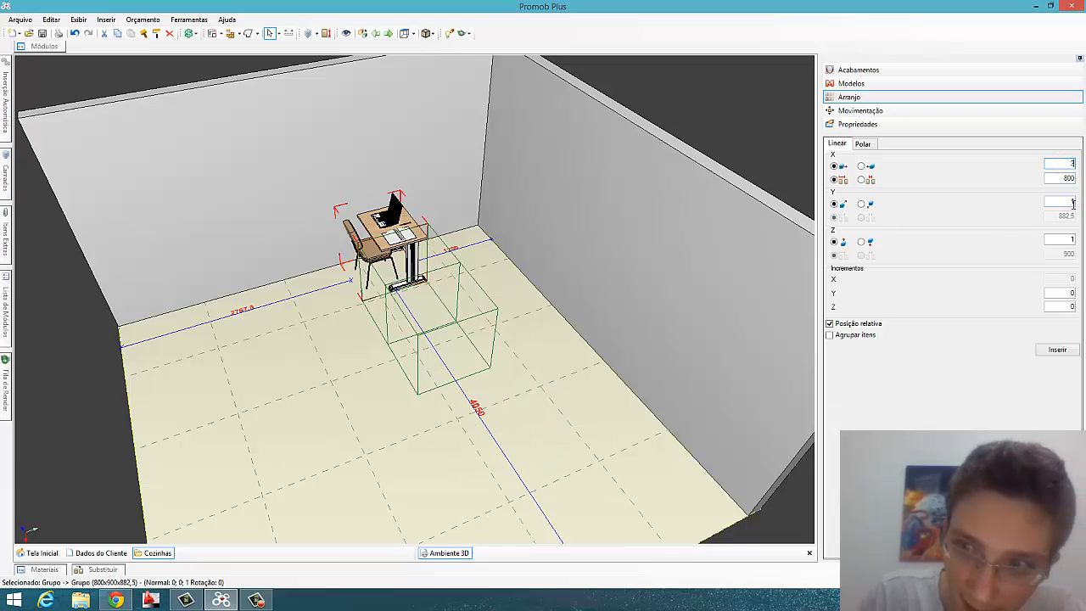
pyautogui.doubleClick(1065, 203)
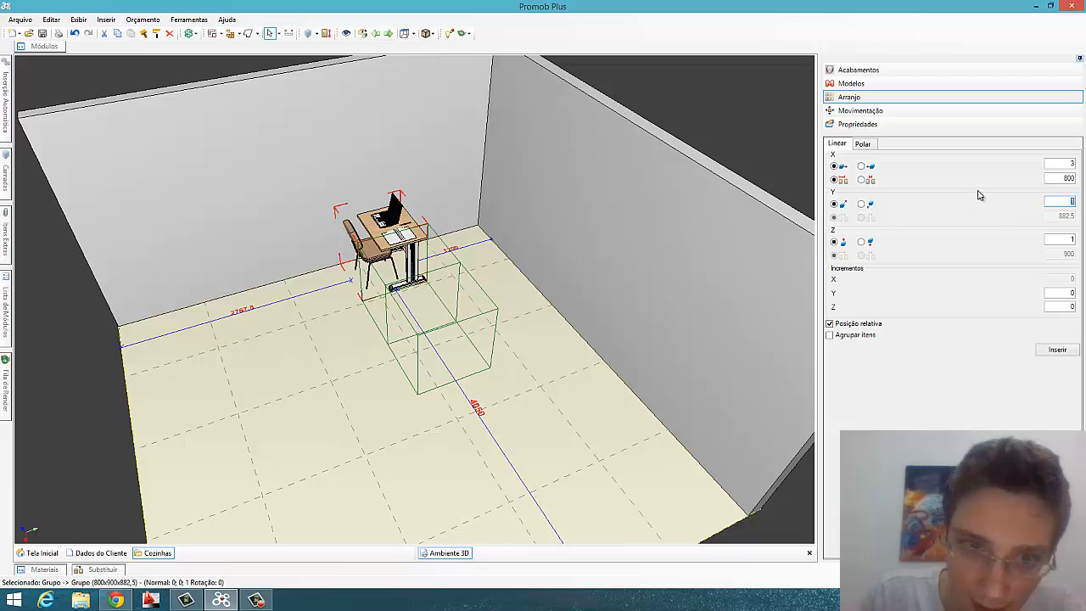
pyautogui.click(864, 180)
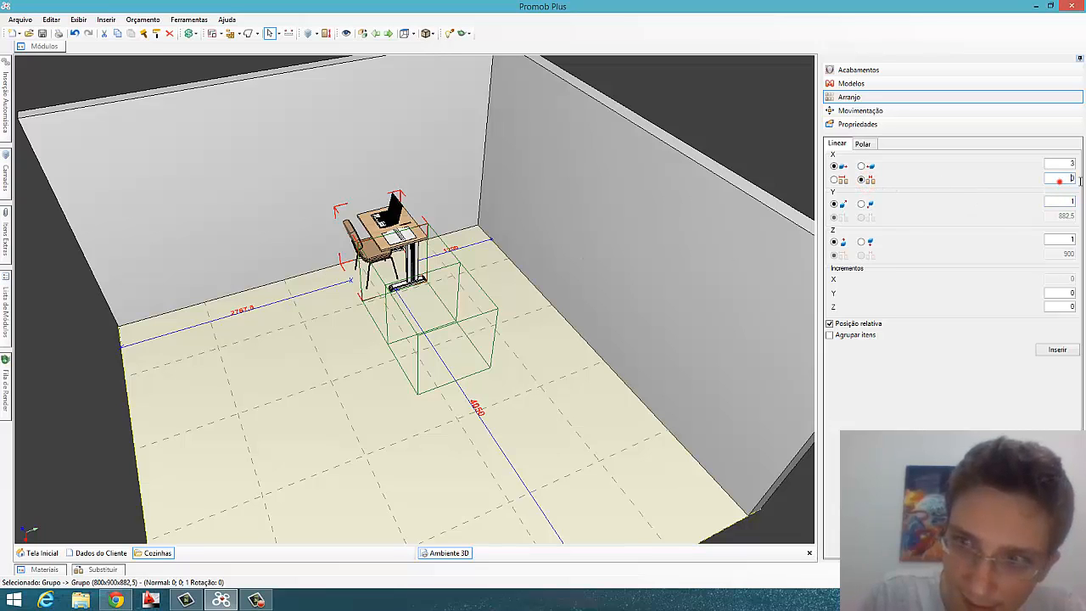
pyautogui.doubleClick(1061, 180)
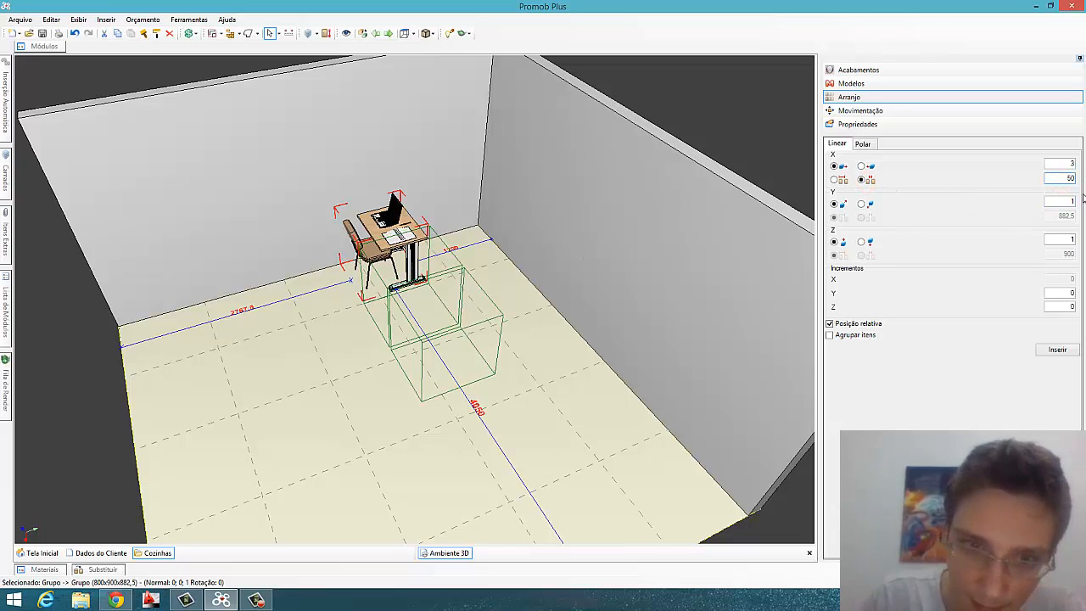
# Set three items along Y in the reversed direction with a 450 mm gap between them, and insert the linear array.
pyautogui.doubleClick(1065, 202)
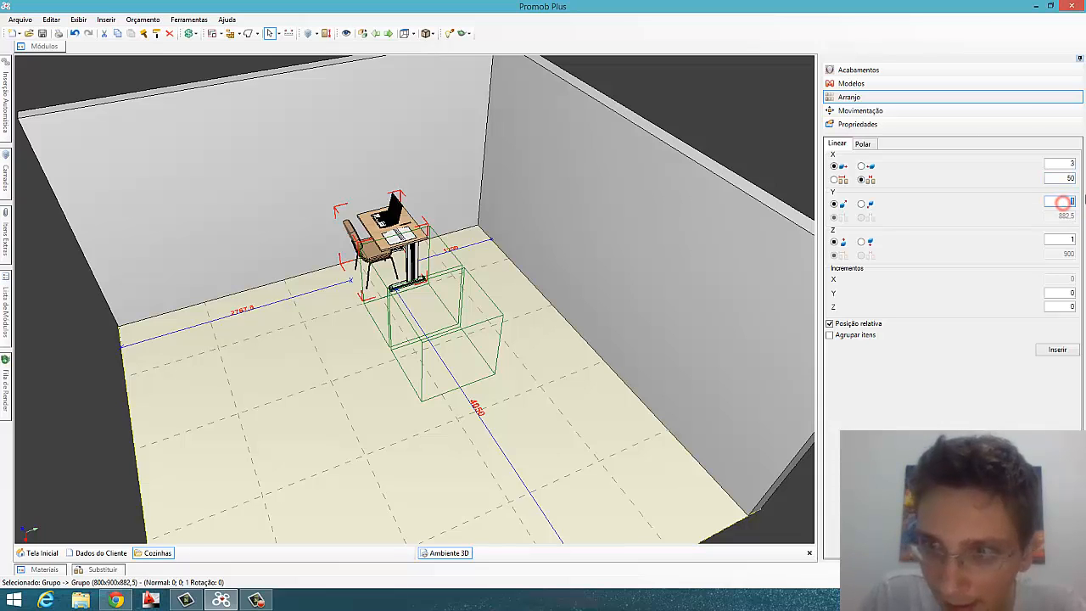
pyautogui.write('3')
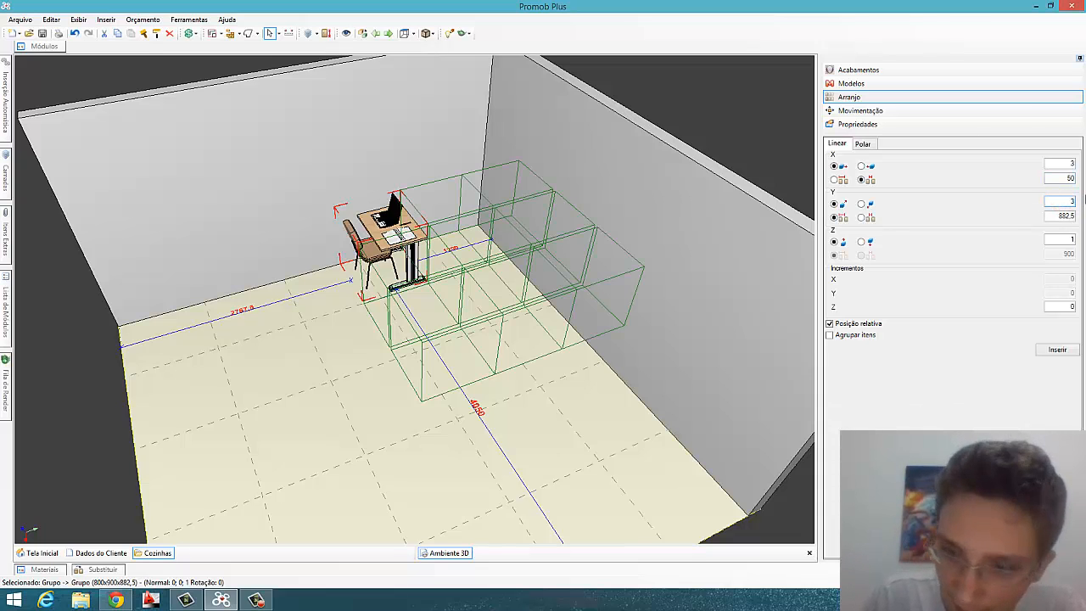
pyautogui.click(863, 205)
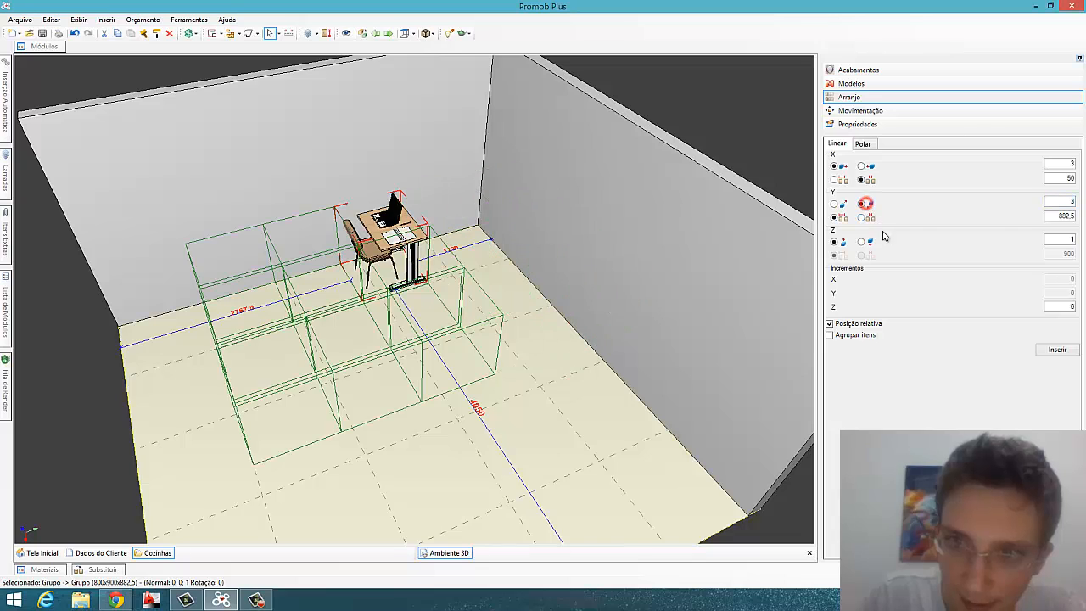
pyautogui.click(863, 217)
pyautogui.doubleClick(1062, 217)
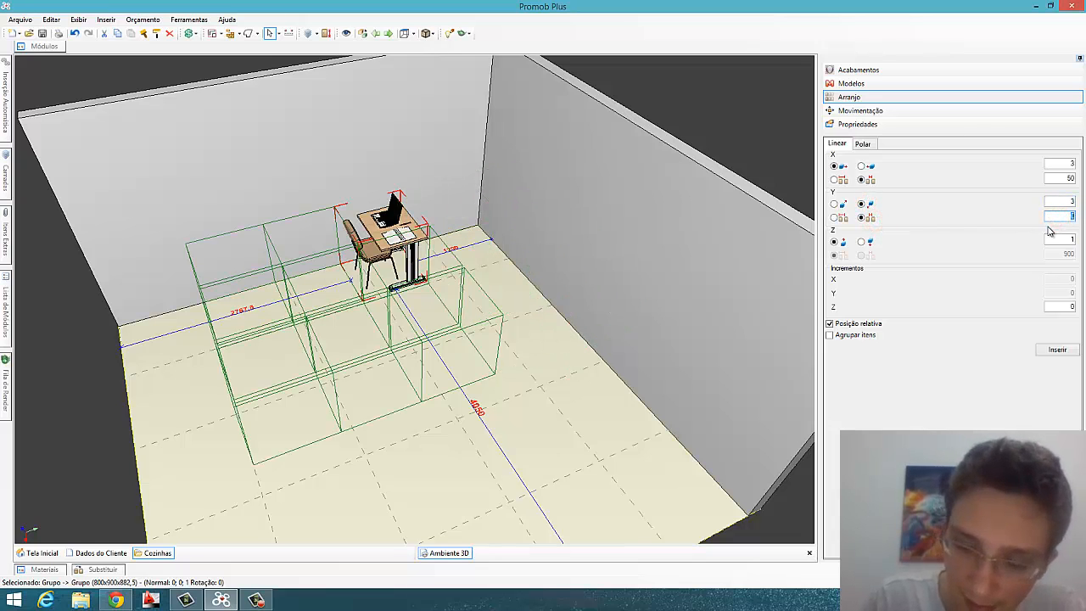
pyautogui.write('350')
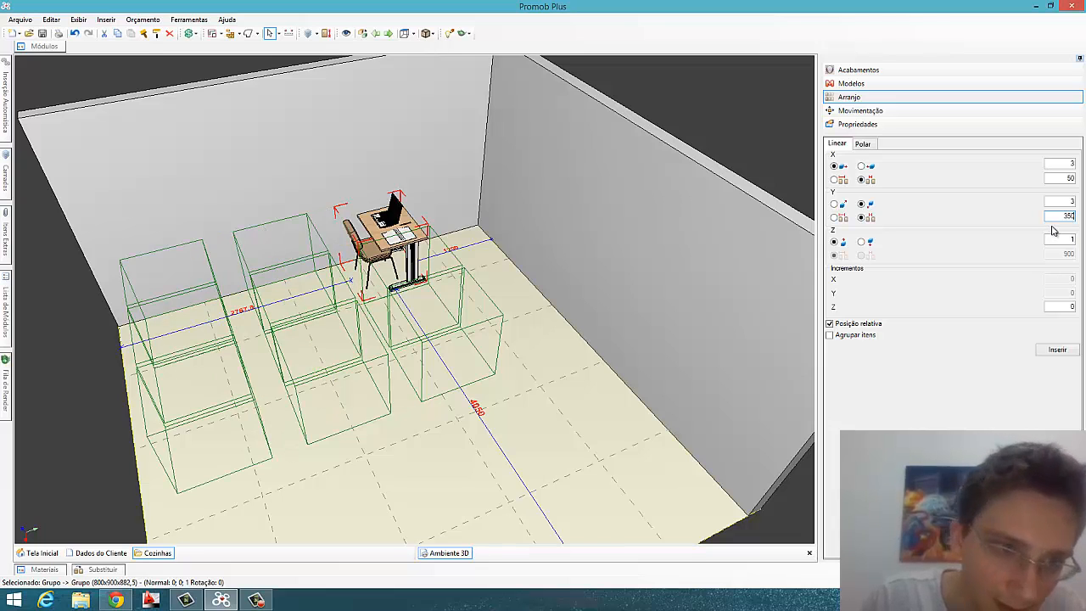
pyautogui.doubleClick(1067, 217)
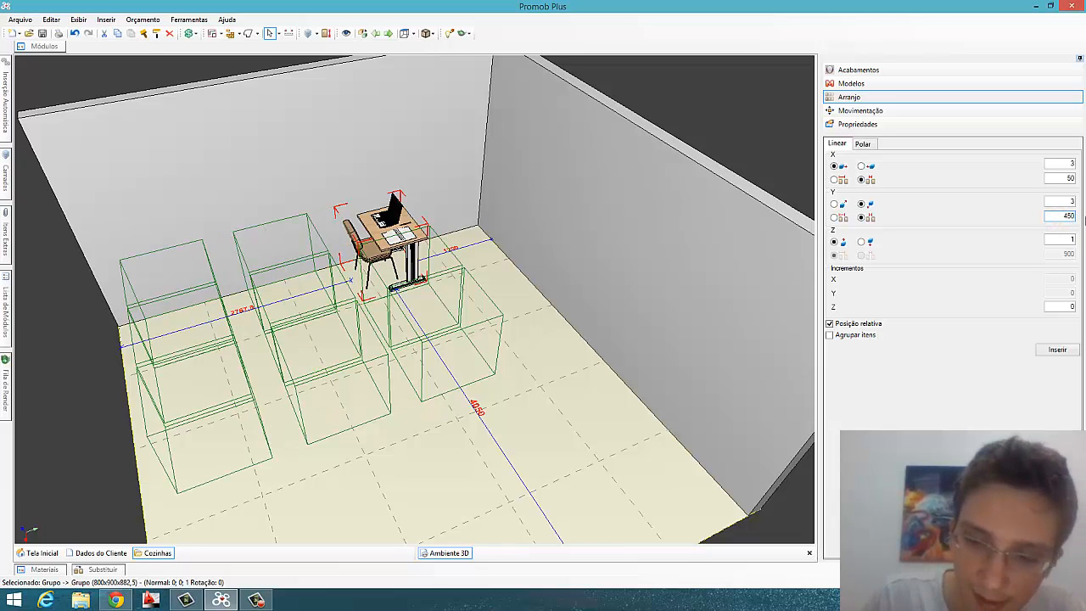
pyautogui.write('450')
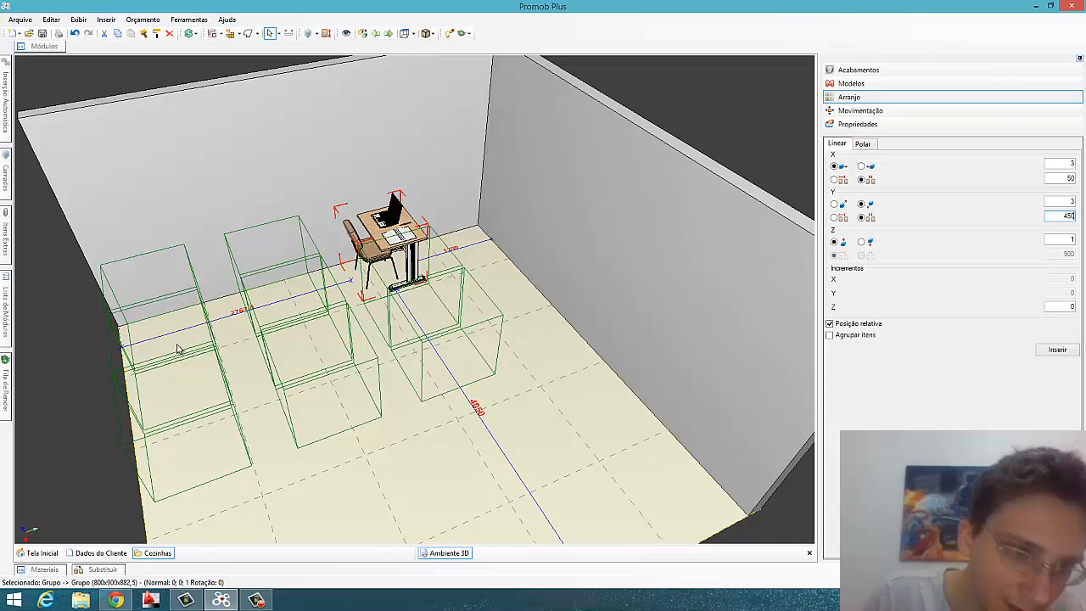
pyautogui.moveTo(269, 324); pyautogui.dragTo(356, 313, button='middle')
pyautogui.moveTo(494, 352); pyautogui.dragTo(460, 358, button='middle')
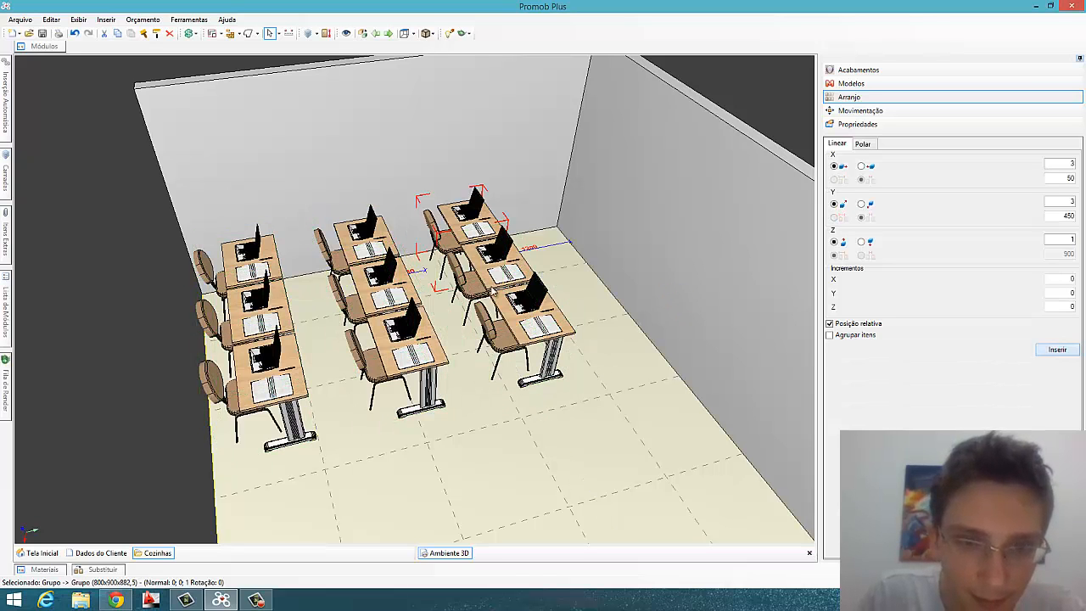
# Examine the desk array from several angles and select the laptop on the middle desk of the row nearest the corner.
pyautogui.moveTo(483, 369); pyautogui.dragTo(377, 391, button='middle')
pyautogui.scroll(4, 397, 350)
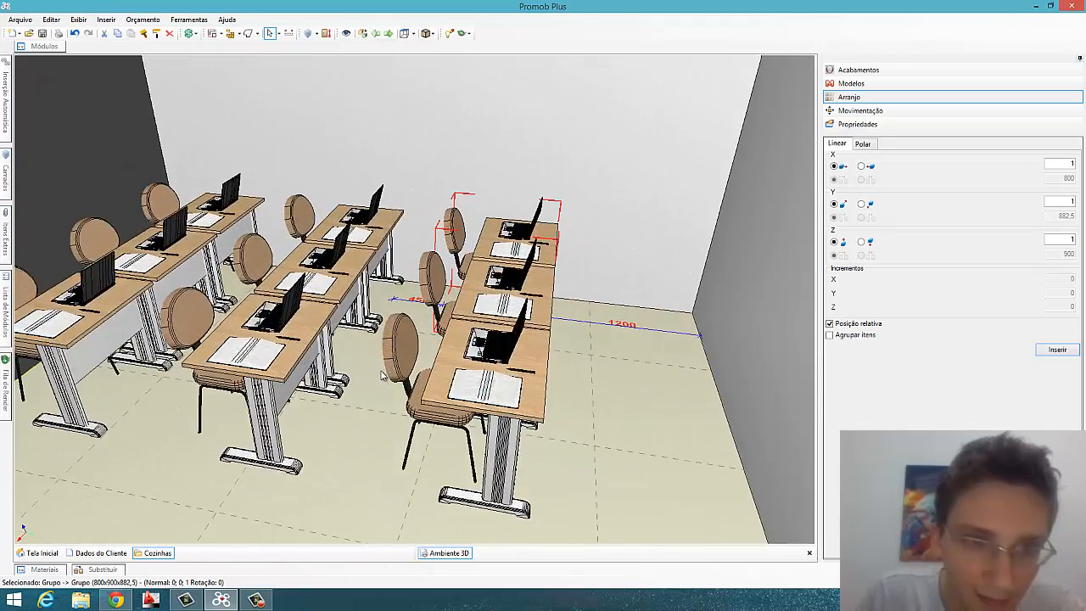
pyautogui.moveTo(535, 297); pyautogui.dragTo(481, 291, button='middle')
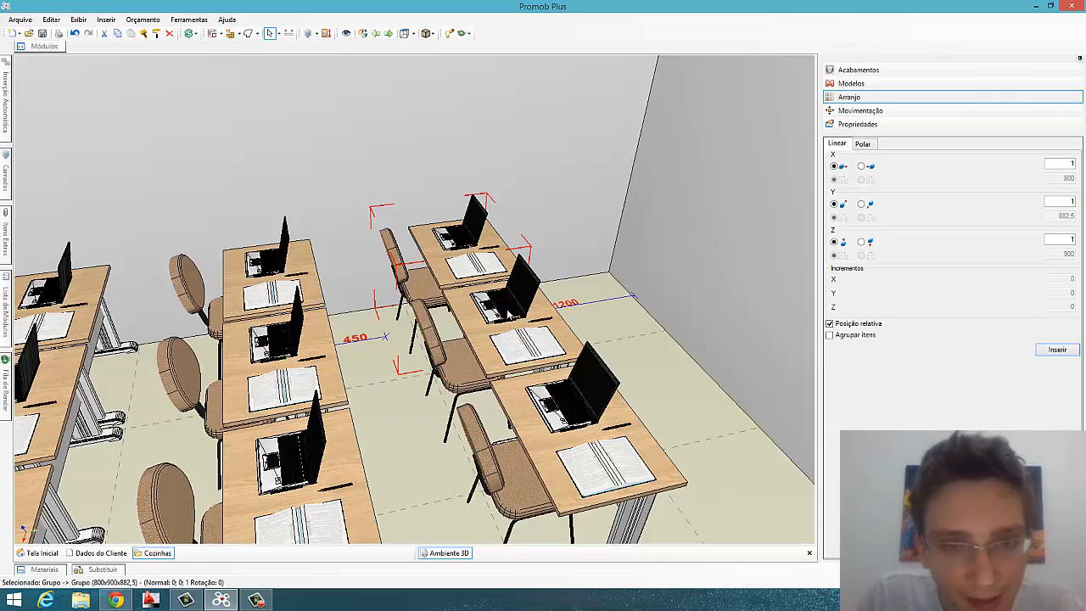
pyautogui.doubleClick(500, 296)
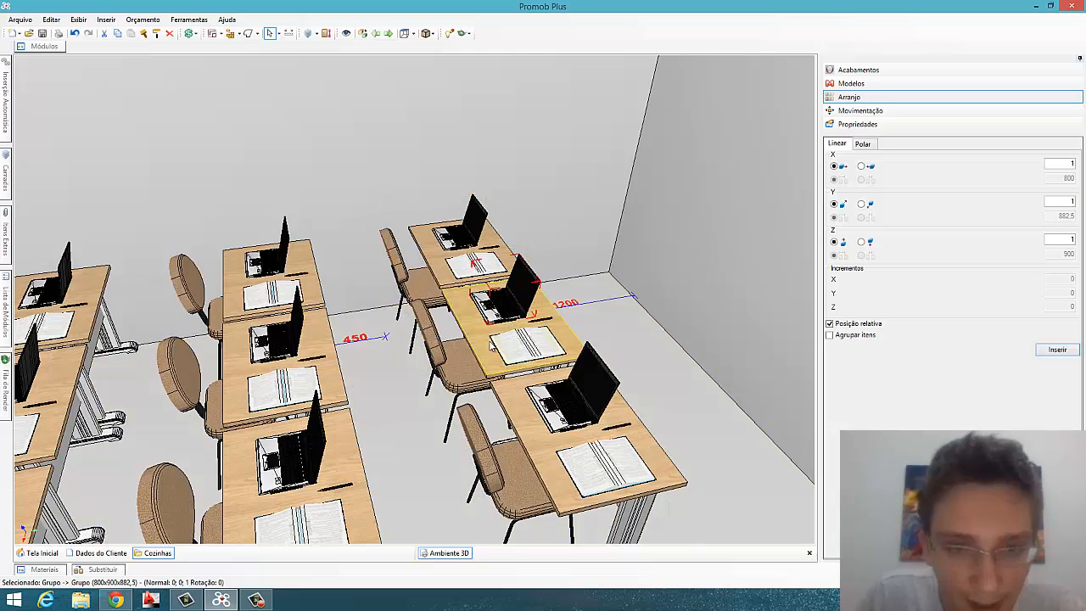
pyautogui.scroll(-5, 510, 353)
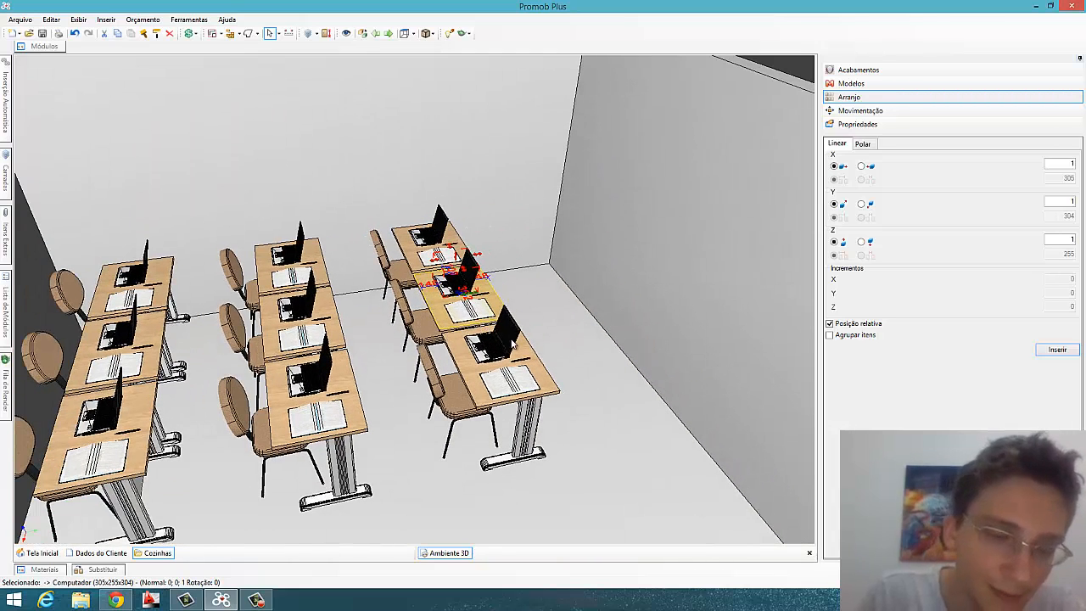
pyautogui.moveTo(431, 365); pyautogui.dragTo(442, 325, button='middle')
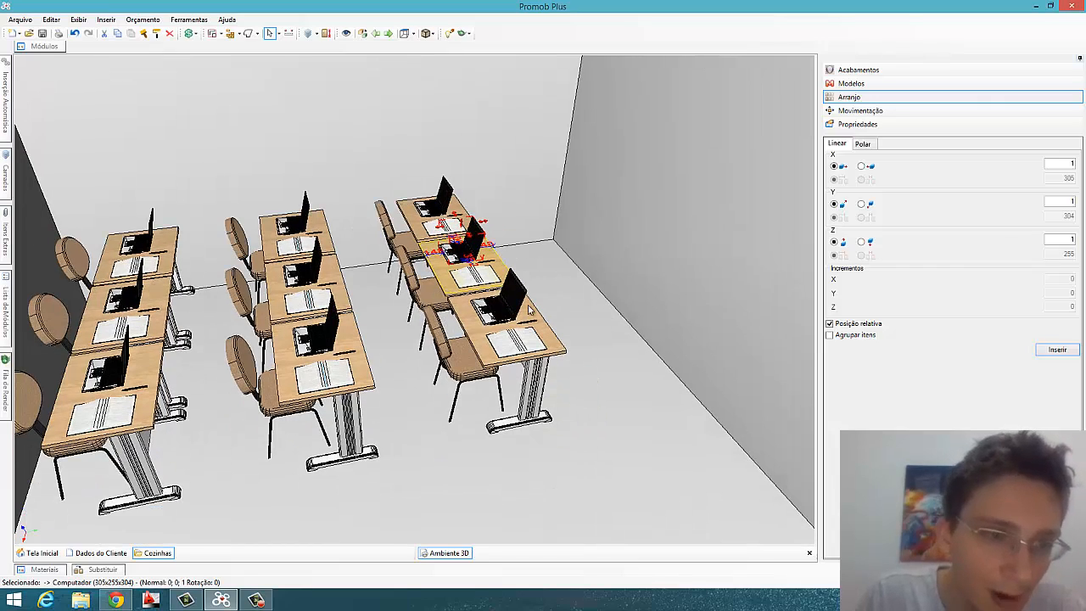
# Switch to the top view and delete all nine desk groups of the array.
pyautogui.scroll(-5, 541, 388)
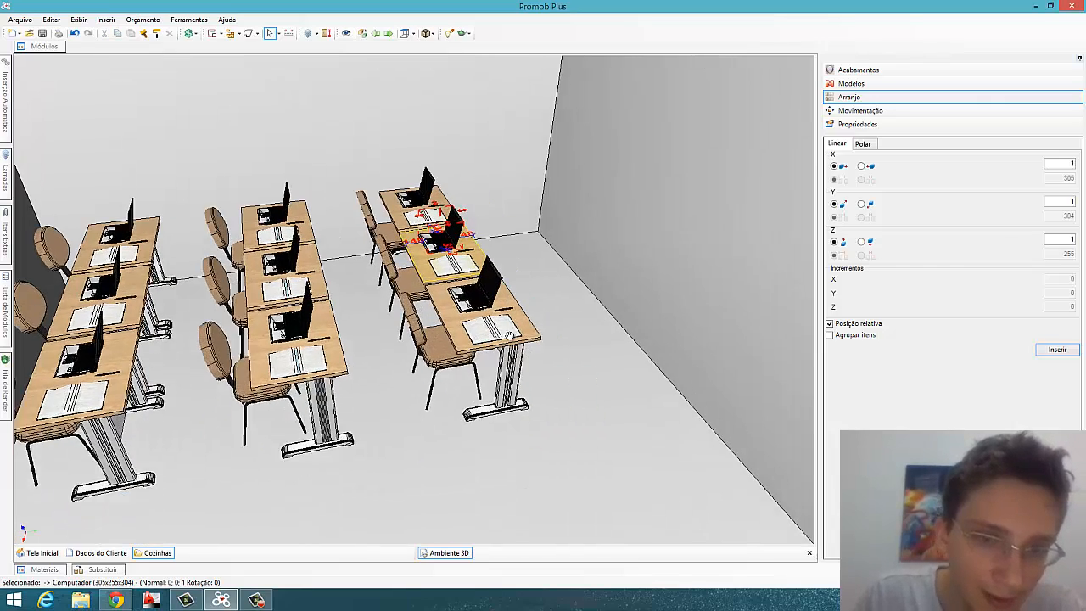
pyautogui.moveTo(442, 367); pyautogui.dragTo(497, 334, button='middle')
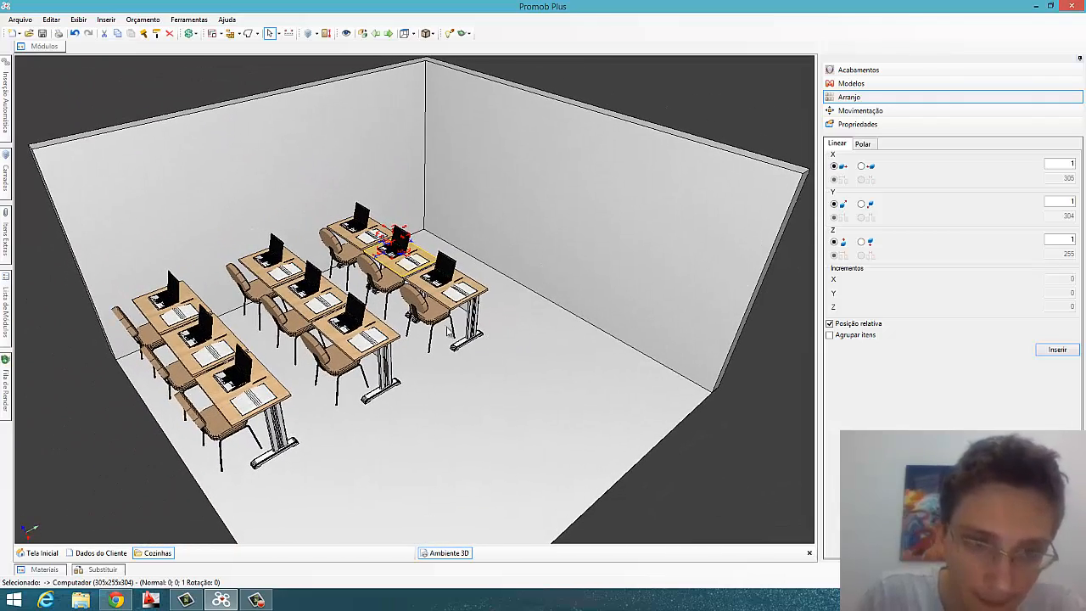
pyautogui.moveTo(392, 314); pyautogui.dragTo(409, 320, button='middle')
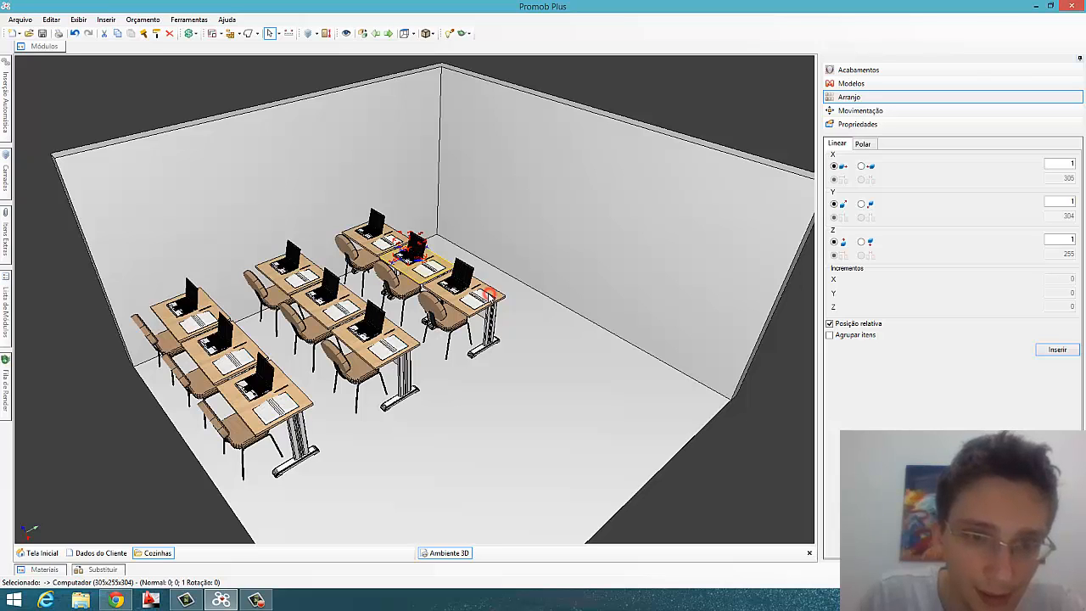
pyautogui.click(405, 33)
pyautogui.click(405, 33)
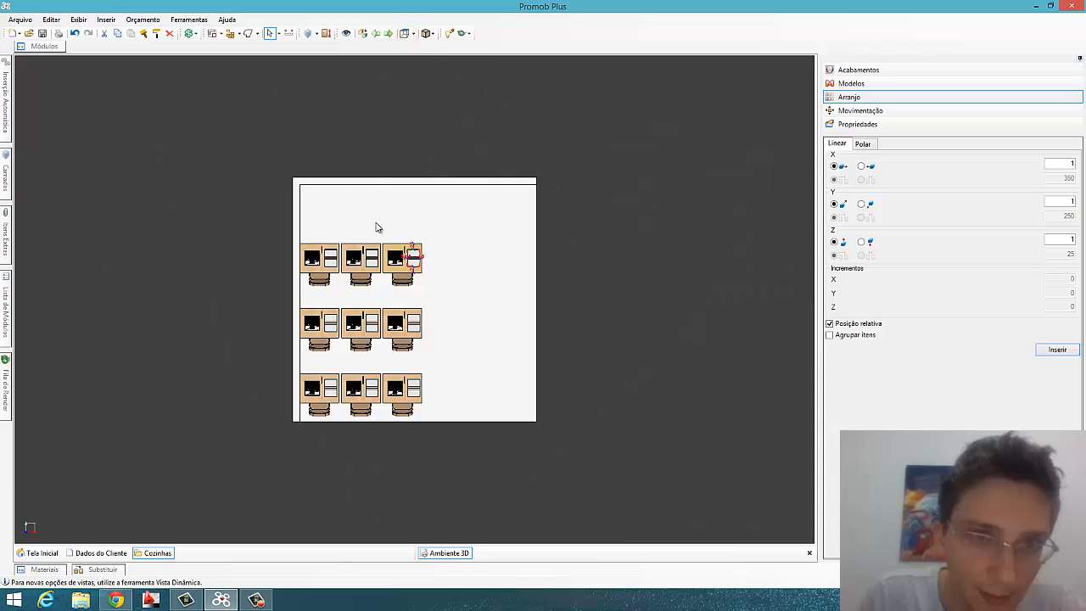
pyautogui.scroll(1, 371, 244)
pyautogui.moveTo(388, 213); pyautogui.dragTo(421, 200, button='middle')
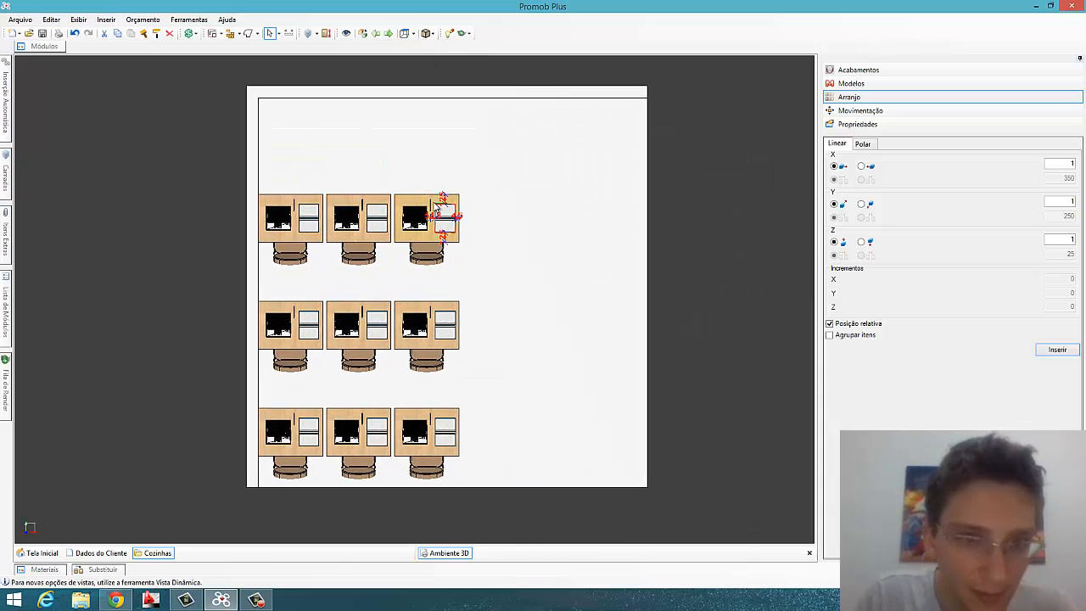
pyautogui.click(435, 207)
pyautogui.scroll(2, 436, 206)
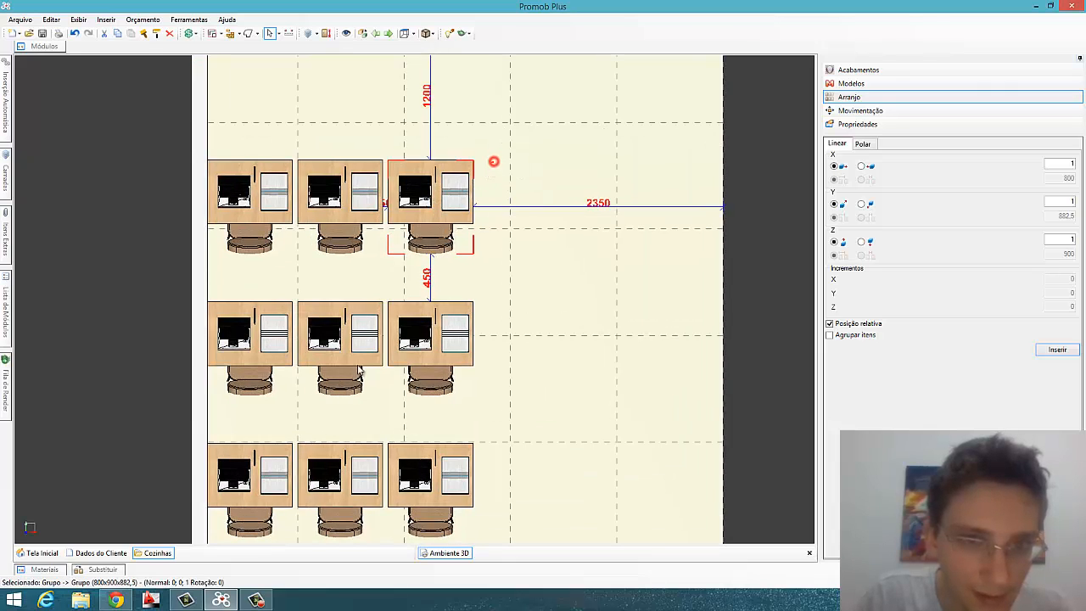
pyautogui.moveTo(358, 369); pyautogui.dragTo(255, 480)
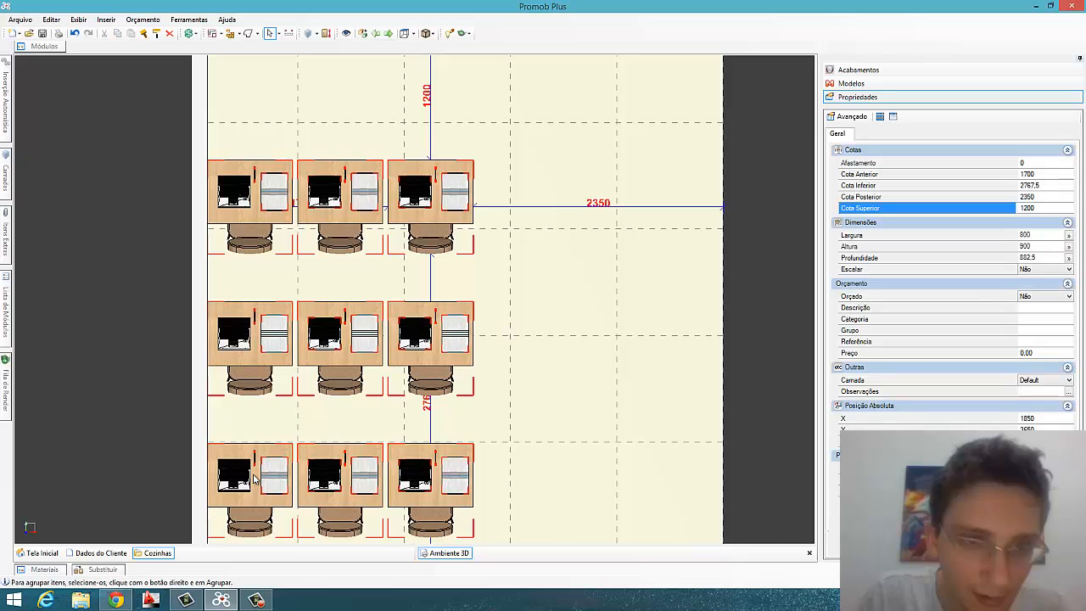
pyautogui.press('Delete')
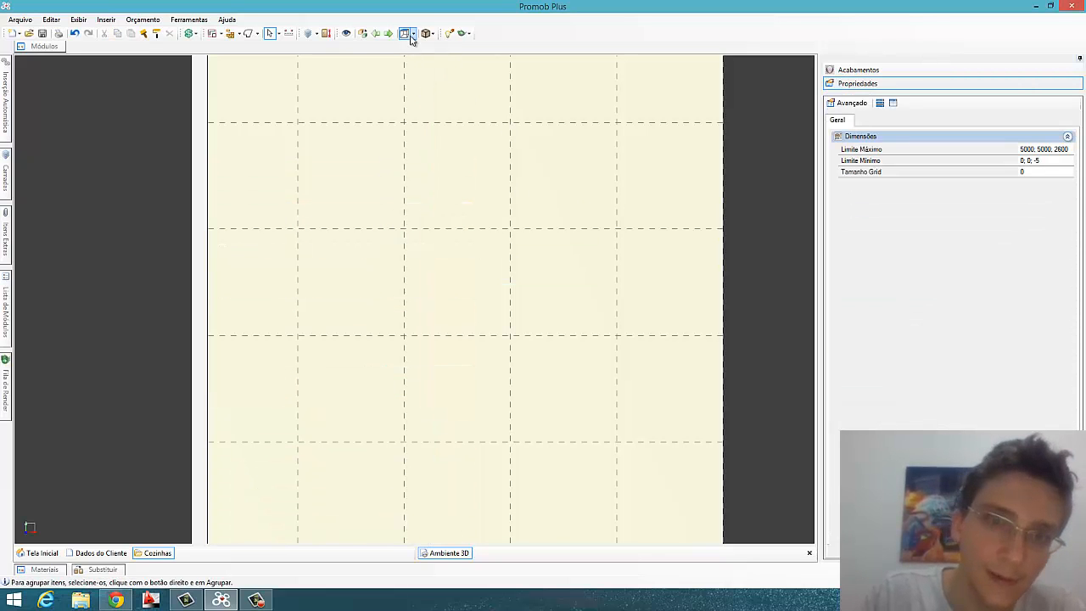
# Return to the perspective view and frame the empty floor with its back and side walls.
pyautogui.click(362, 33)
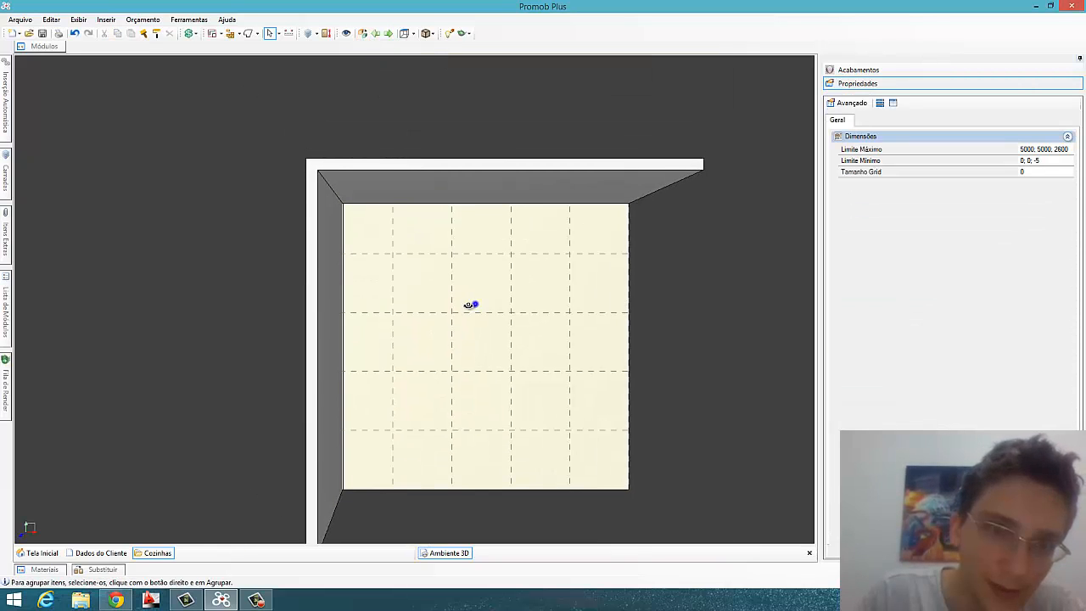
pyautogui.moveTo(473, 303); pyautogui.dragTo(334, 203)
pyautogui.moveTo(332, 203); pyautogui.dragTo(459, 191, button='right')
pyautogui.scroll(2, 456, 270)
pyautogui.moveTo(449, 291); pyautogui.dragTo(325, 321, button='middle')
pyautogui.moveTo(369, 300); pyautogui.dragTo(467, 247, button='right')
pyautogui.moveTo(378, 270); pyautogui.dragTo(438, 272, button='right')
pyautogui.scroll(1, 427, 300)
pyautogui.moveTo(427, 300); pyautogui.dragTo(441, 323, button='middle')
pyautogui.moveTo(441, 323); pyautogui.dragTo(429, 321, button='right')
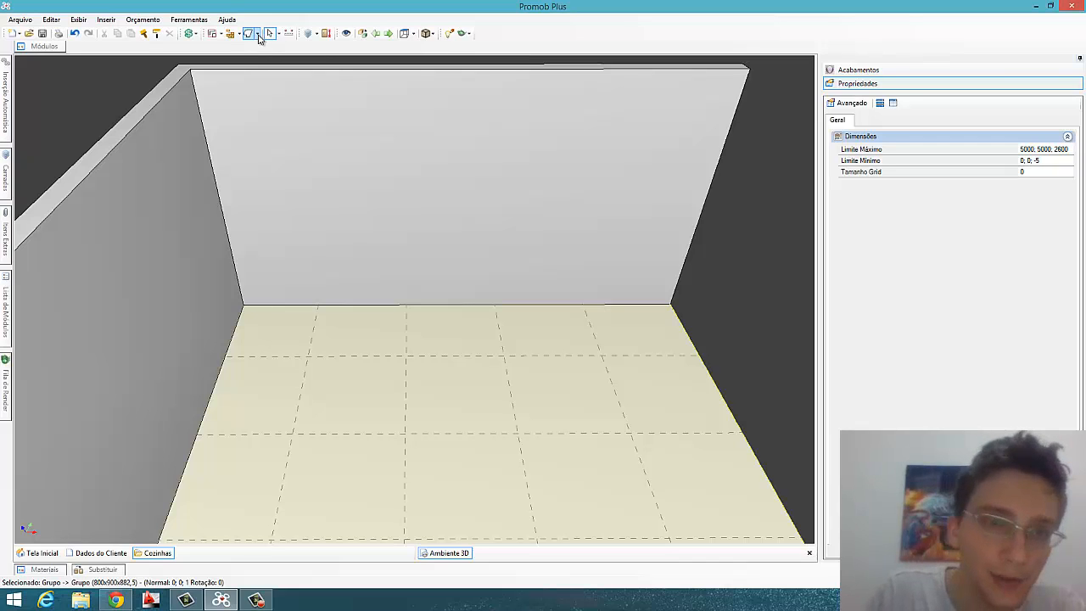
pyautogui.click(256, 600)
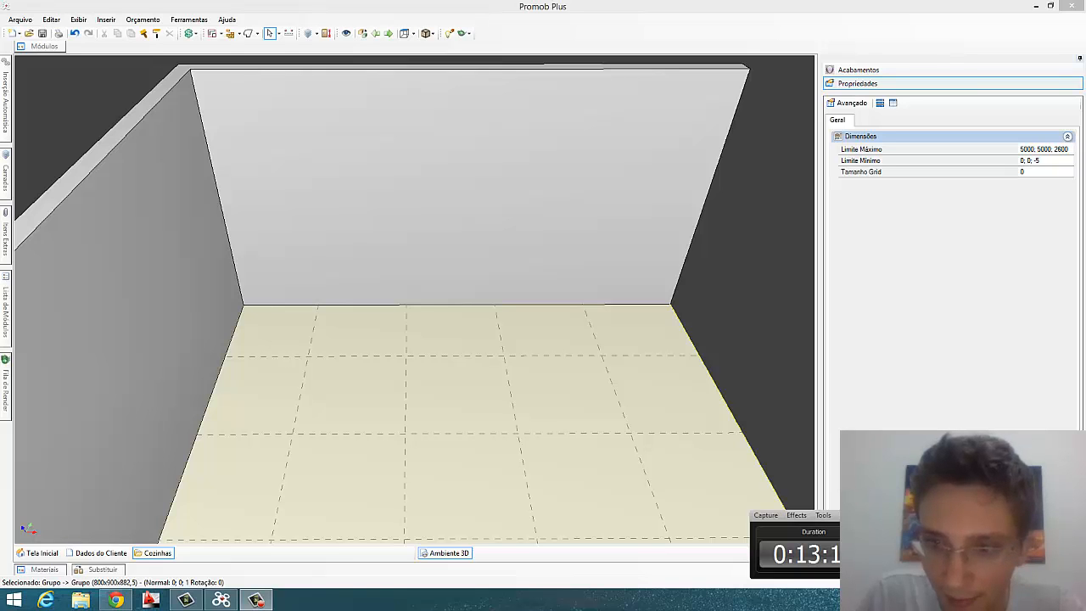
pyautogui.moveTo(473, 321); pyautogui.dragTo(398, 298, button='middle')
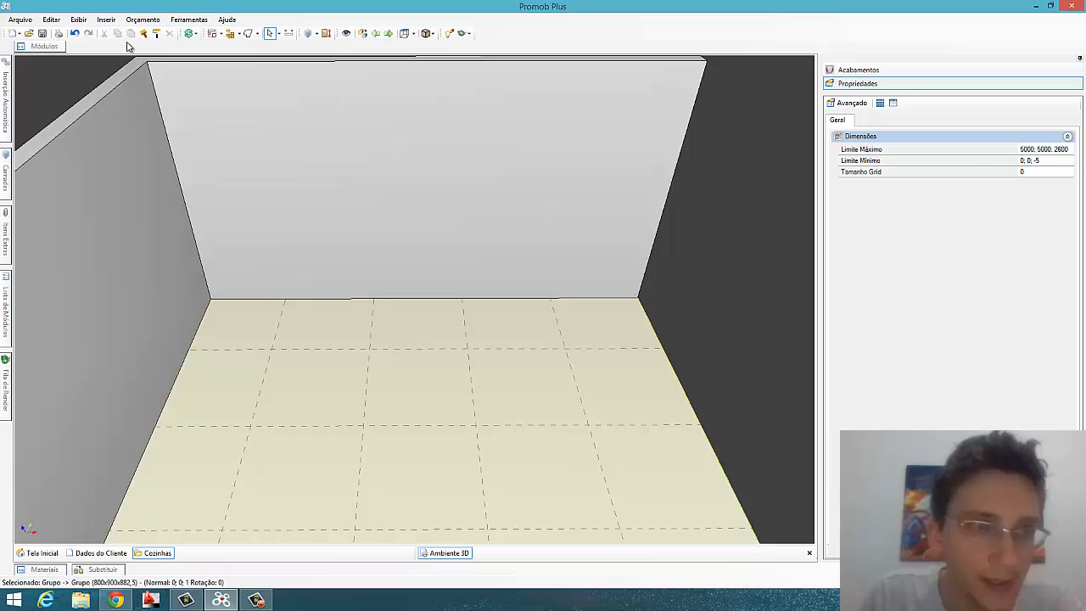
# Build a 150 mm high rectangular geometry about 852 by 1404 mm on the floor, starting at the back corner.
pyautogui.click(257, 33)
pyautogui.click(260, 72)
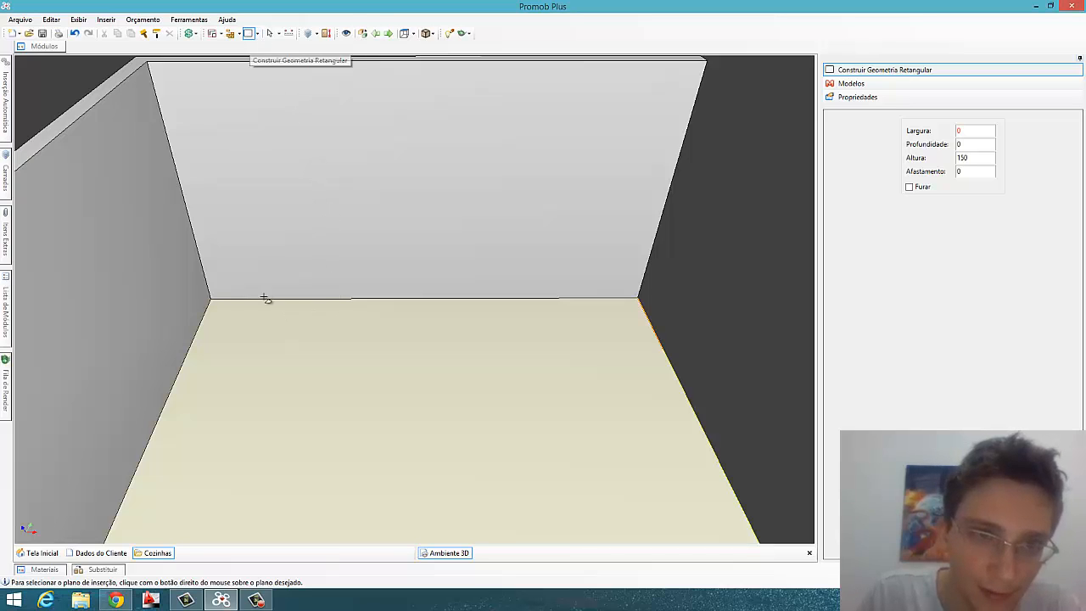
pyautogui.click(211, 302)
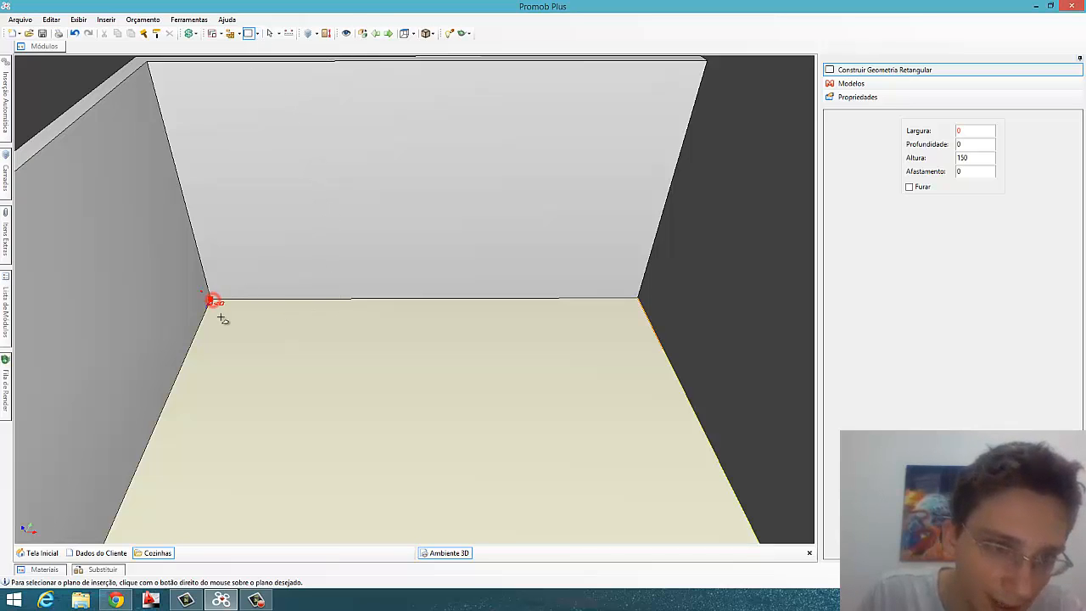
pyautogui.click(264, 390)
# Set the corner block's Largura to 300 mm and its Profundidade to 700 mm.
pyautogui.click(236, 354)
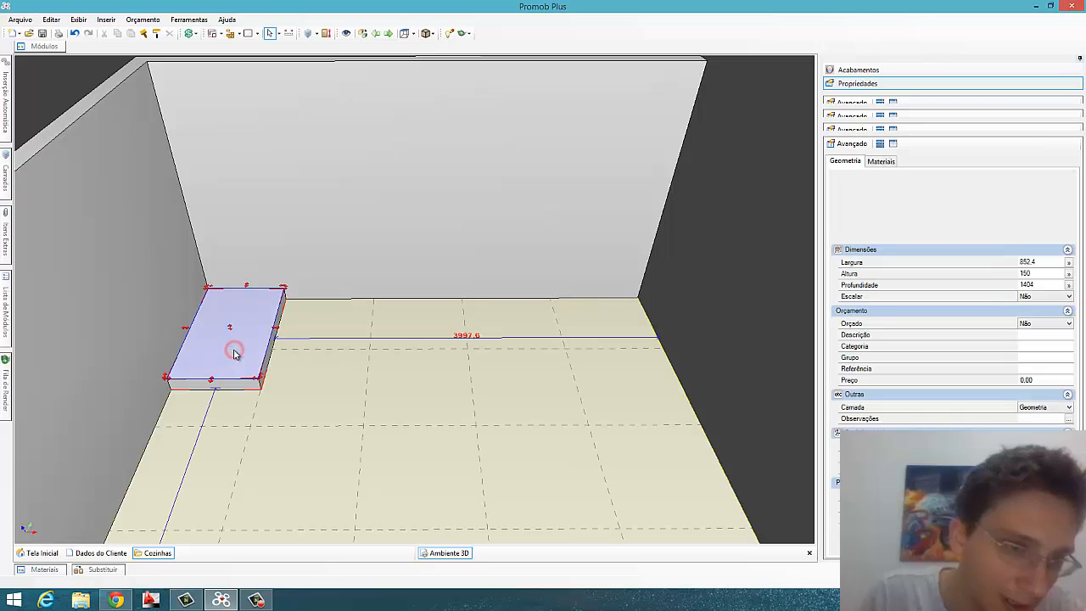
pyautogui.click(1045, 263)
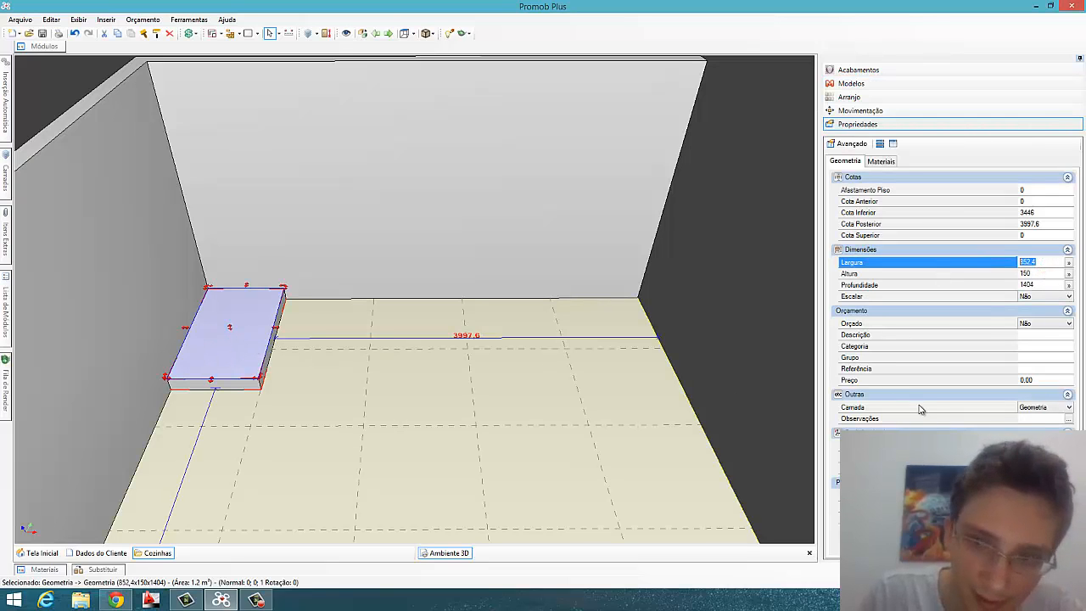
pyautogui.press('Return')
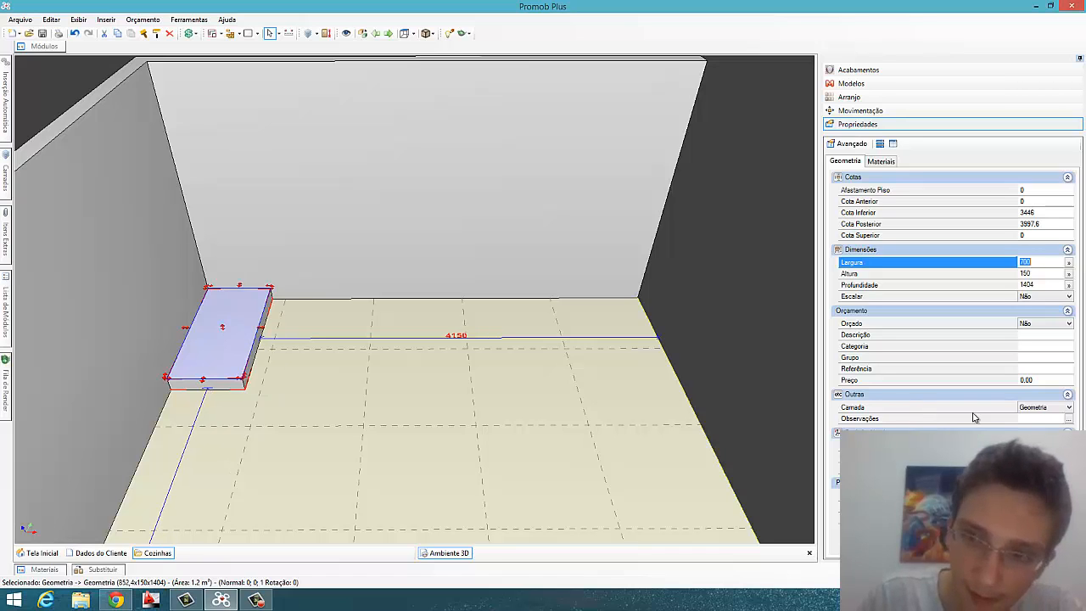
pyautogui.click(1045, 285)
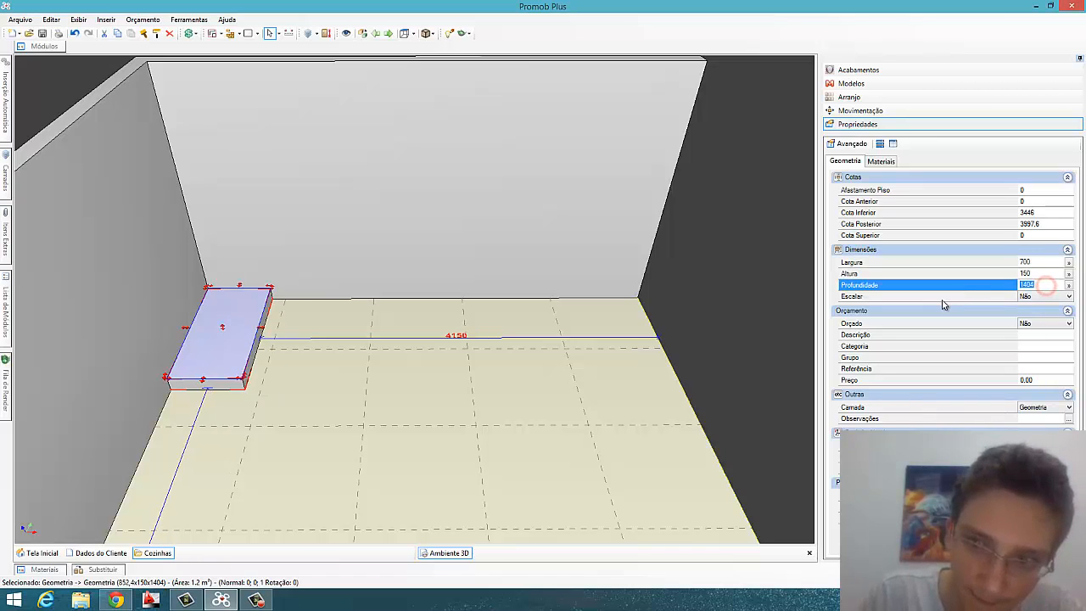
pyautogui.write('600')
pyautogui.press('Return')
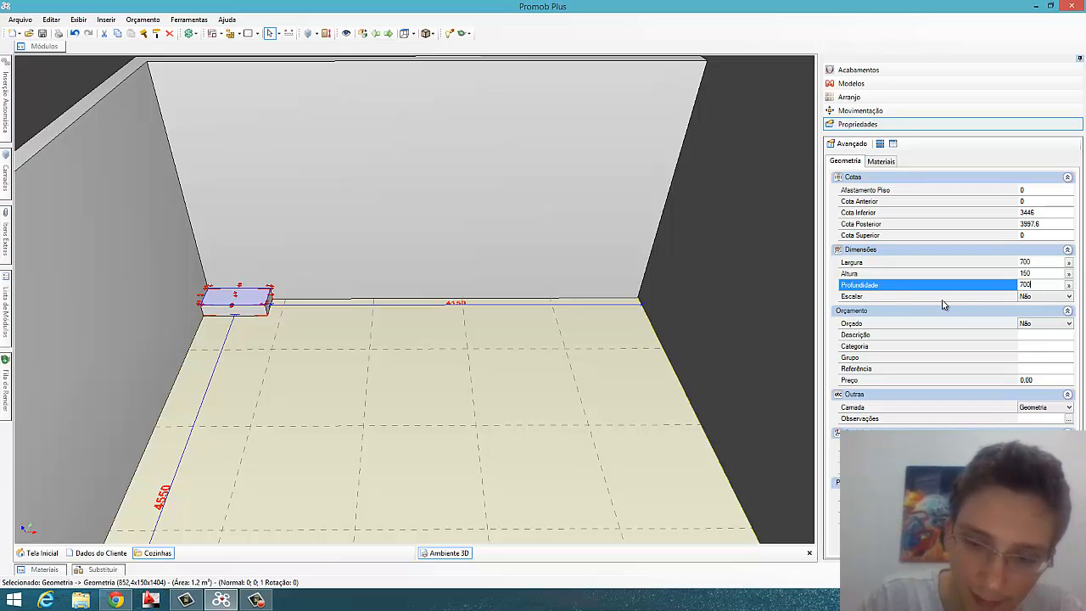
pyautogui.write('700')
pyautogui.press('Return')
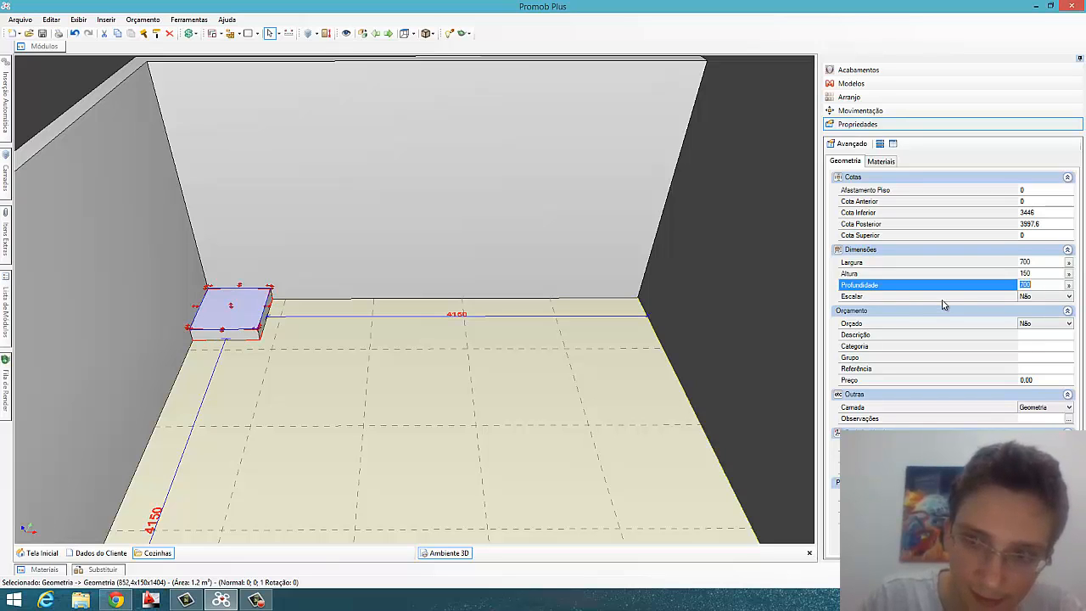
pyautogui.click(1037, 261)
pyautogui.write('300')
pyautogui.press('Return')
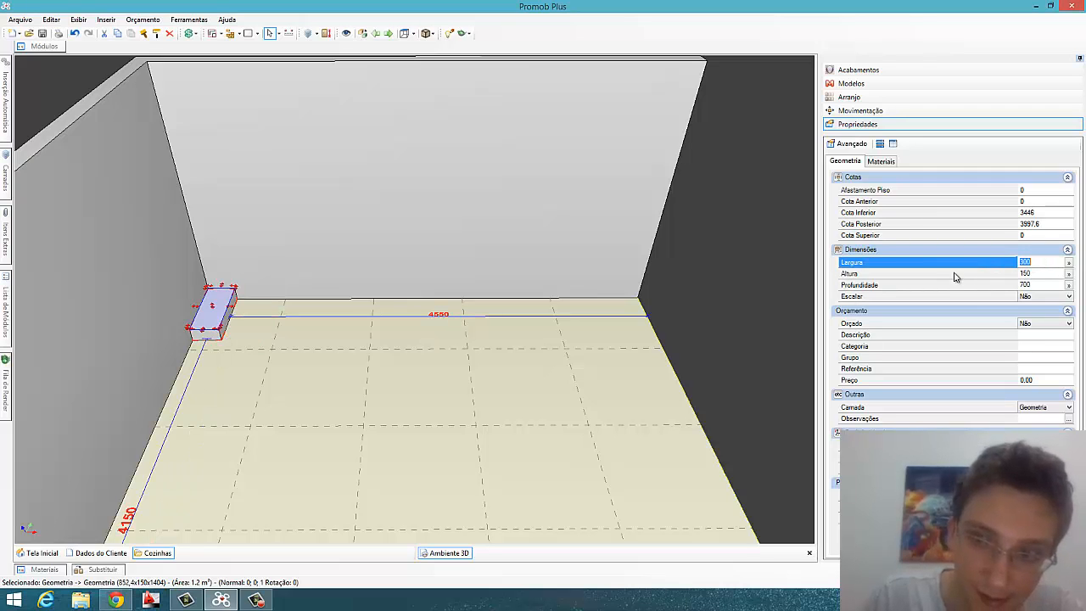
# Move the block 700 mm in the positive X direction, away from the side wall.
pyautogui.scroll(3, 303, 271)
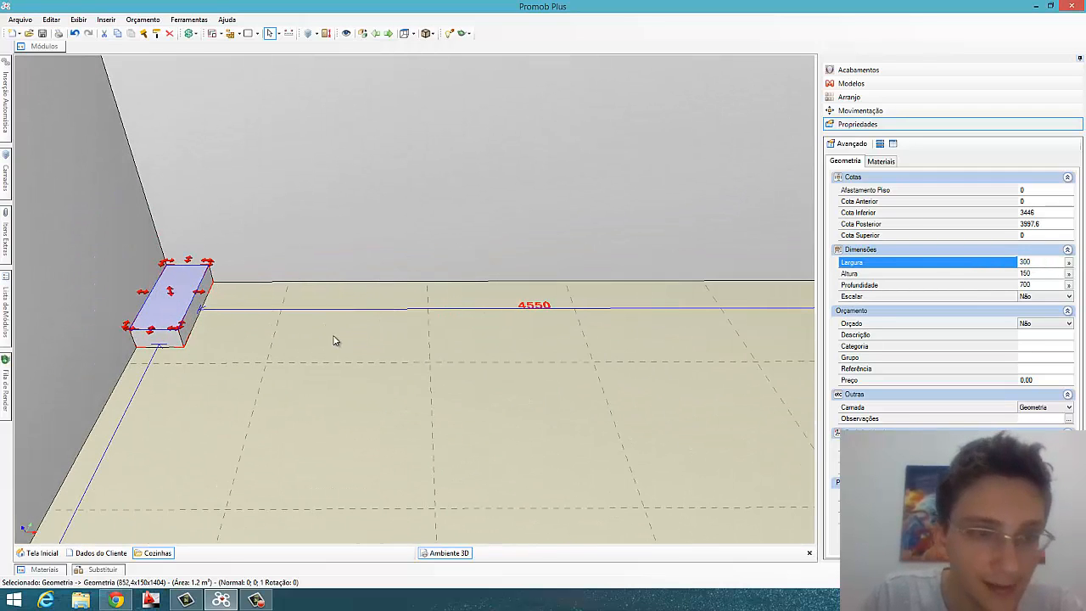
pyautogui.click(901, 110)
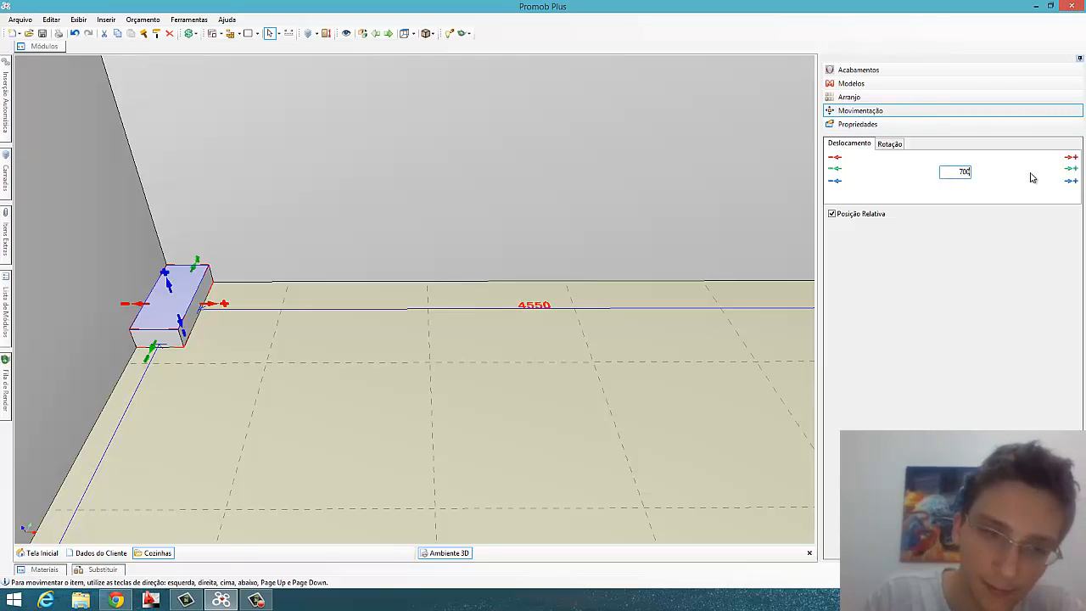
pyautogui.click(1071, 157)
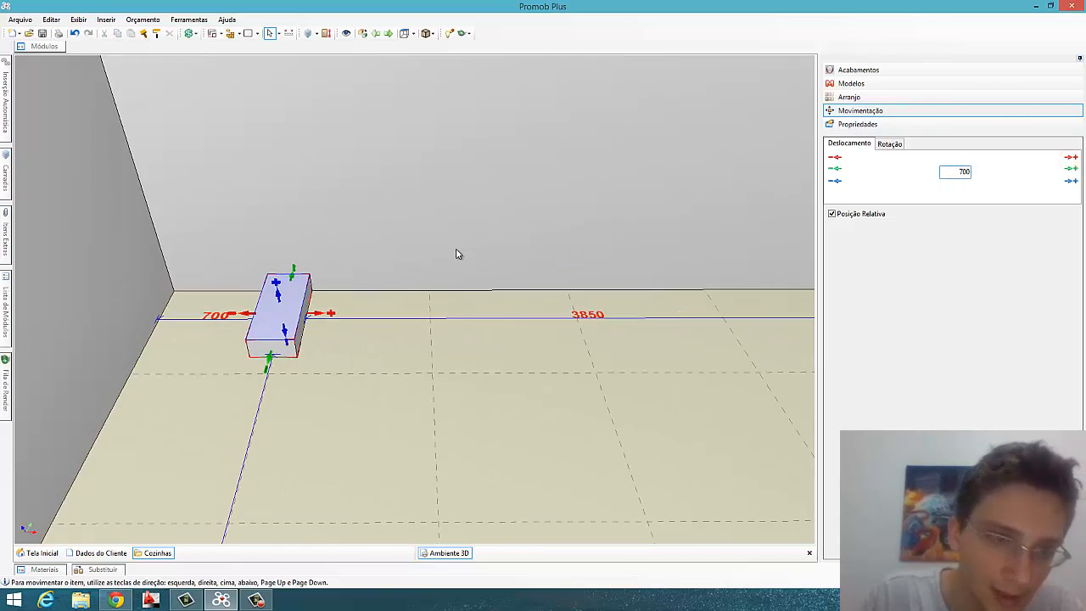
pyautogui.click(852, 123)
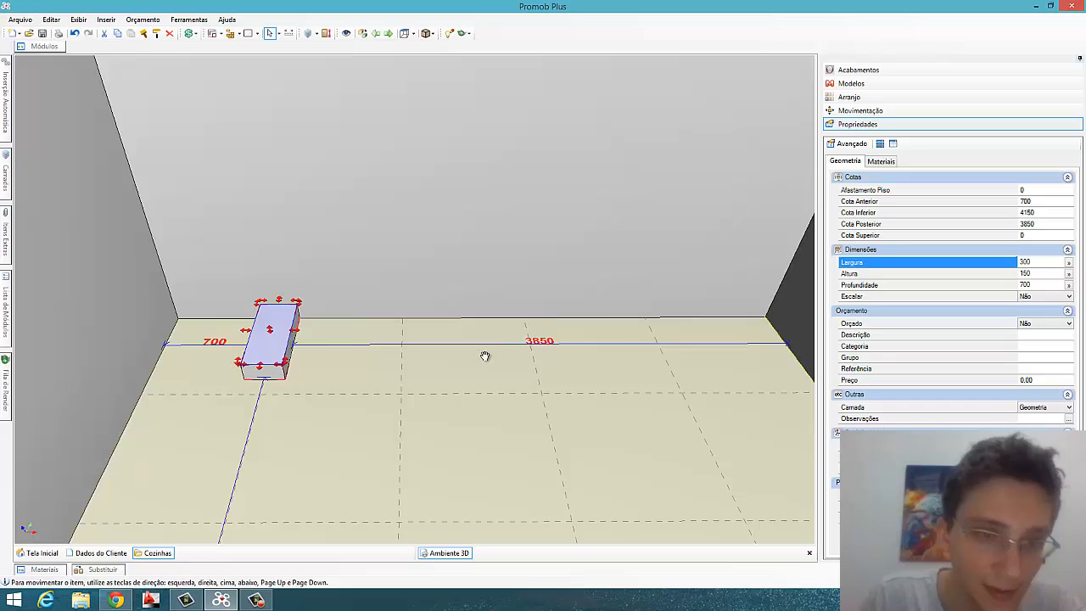
pyautogui.scroll(-2, 484, 356)
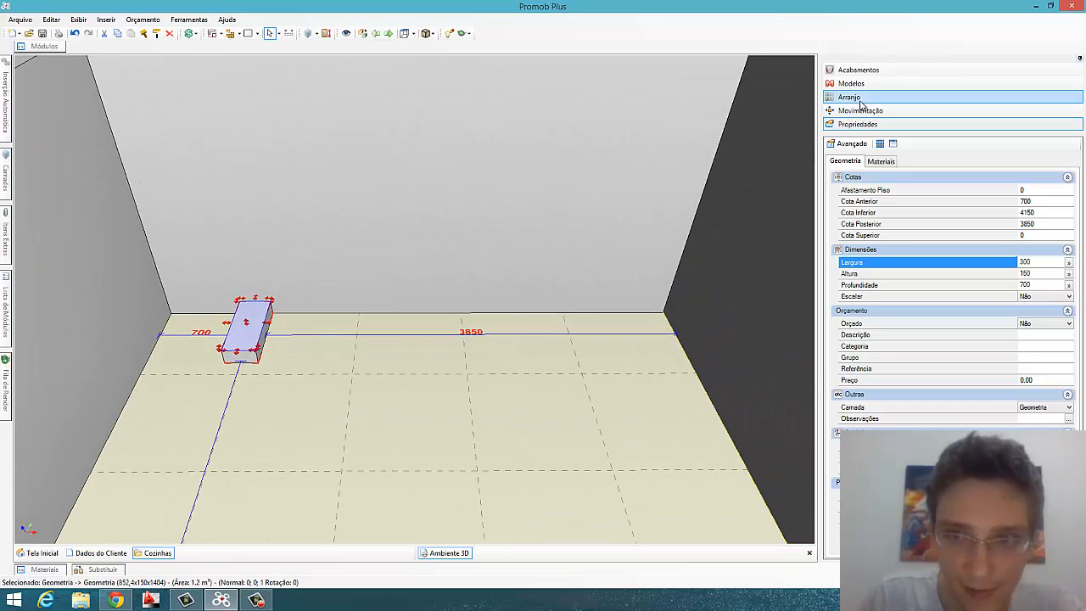
# Set up a linear array of the block with eight items along X, using gap spacing of 0 mm.
pyautogui.click(257, 319)
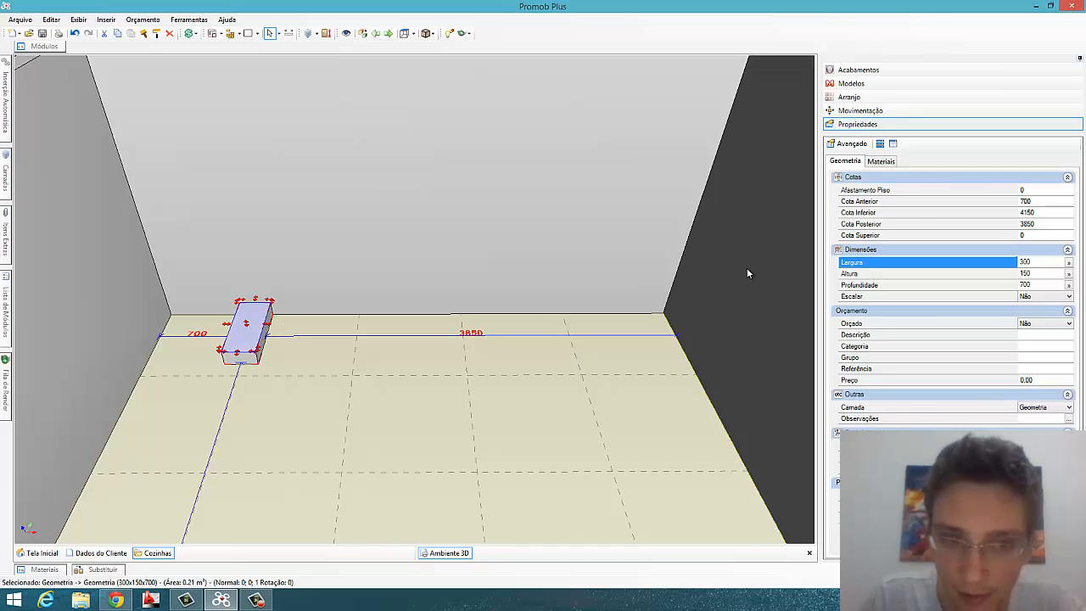
pyautogui.click(51, 47)
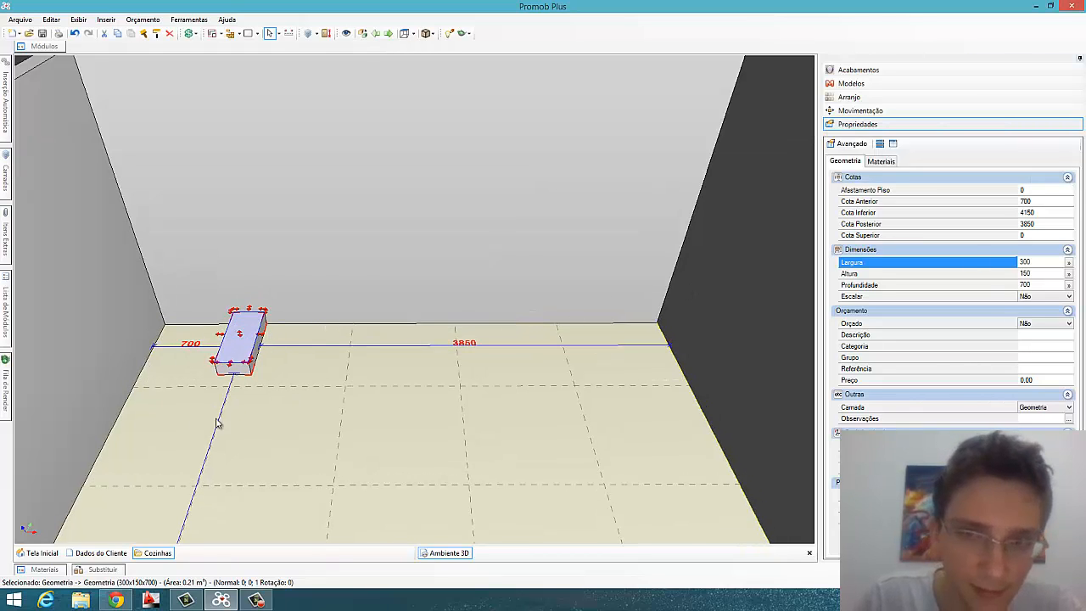
pyautogui.click(854, 97)
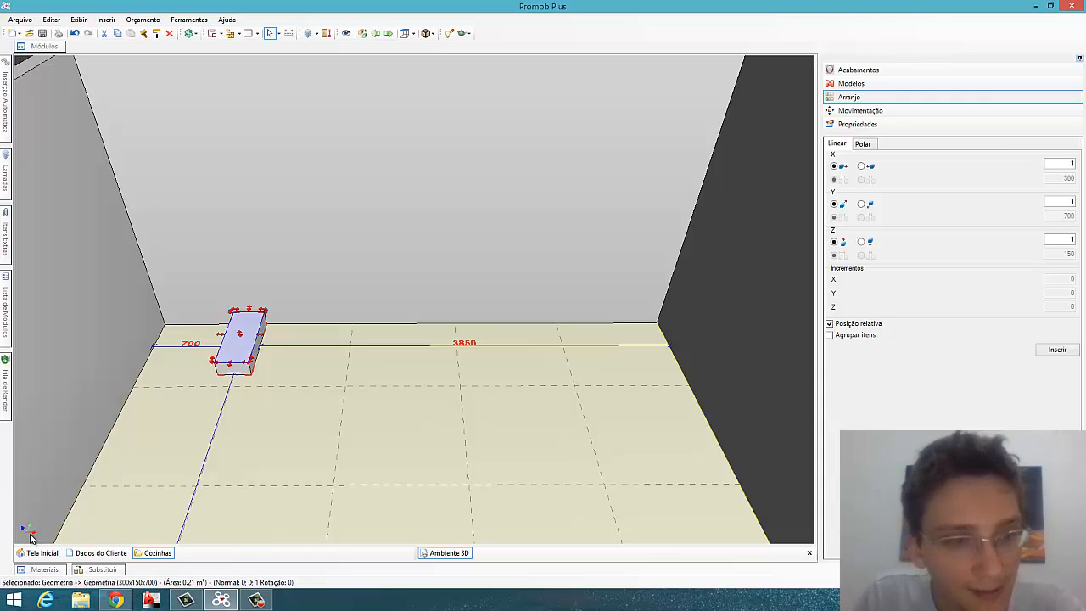
pyautogui.click(1059, 166)
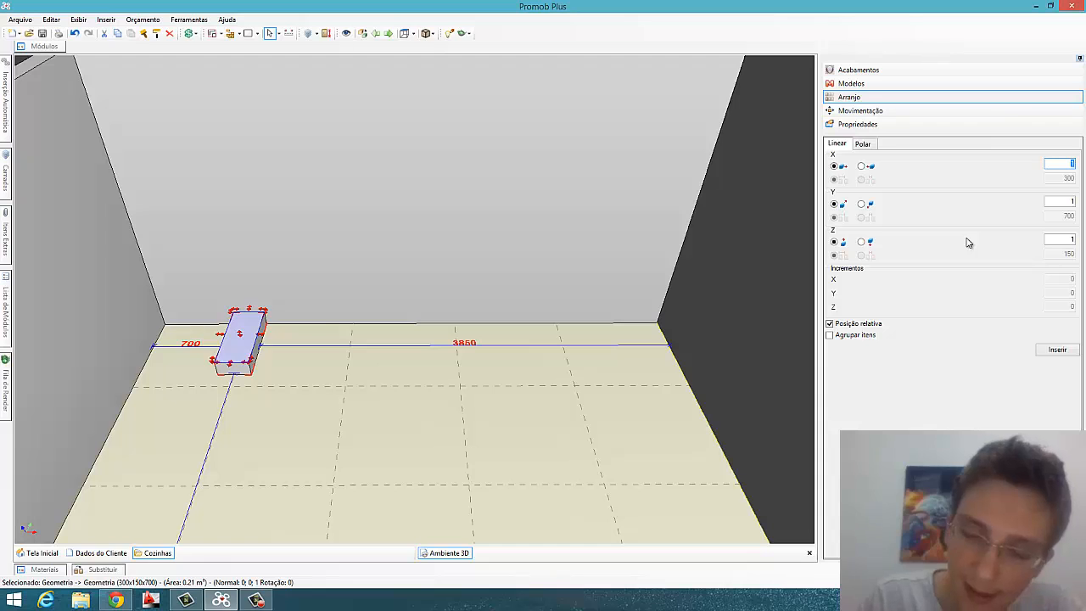
pyautogui.write('8')
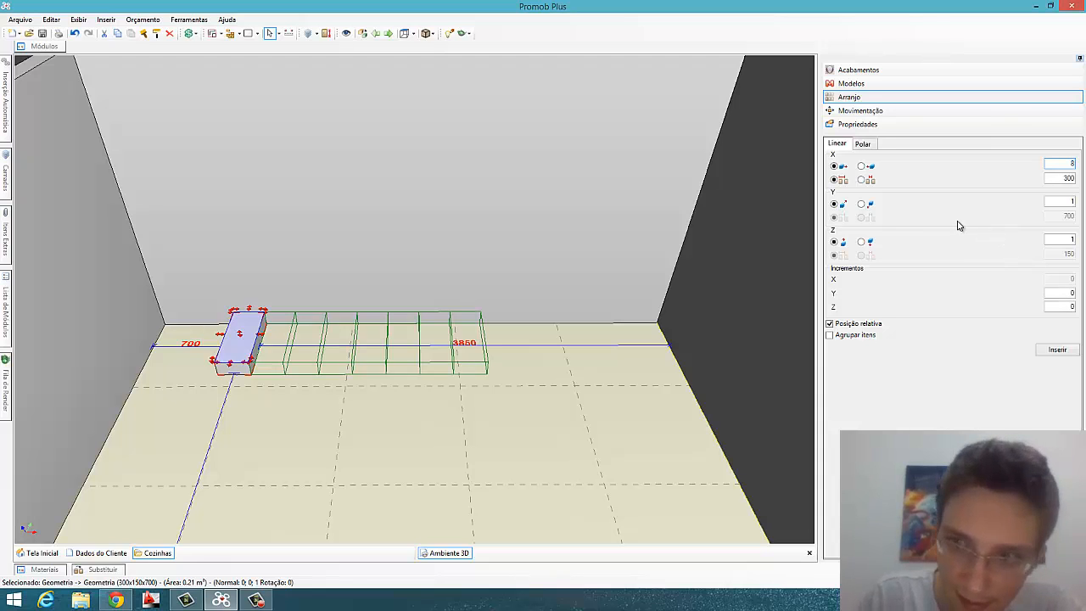
pyautogui.click(872, 181)
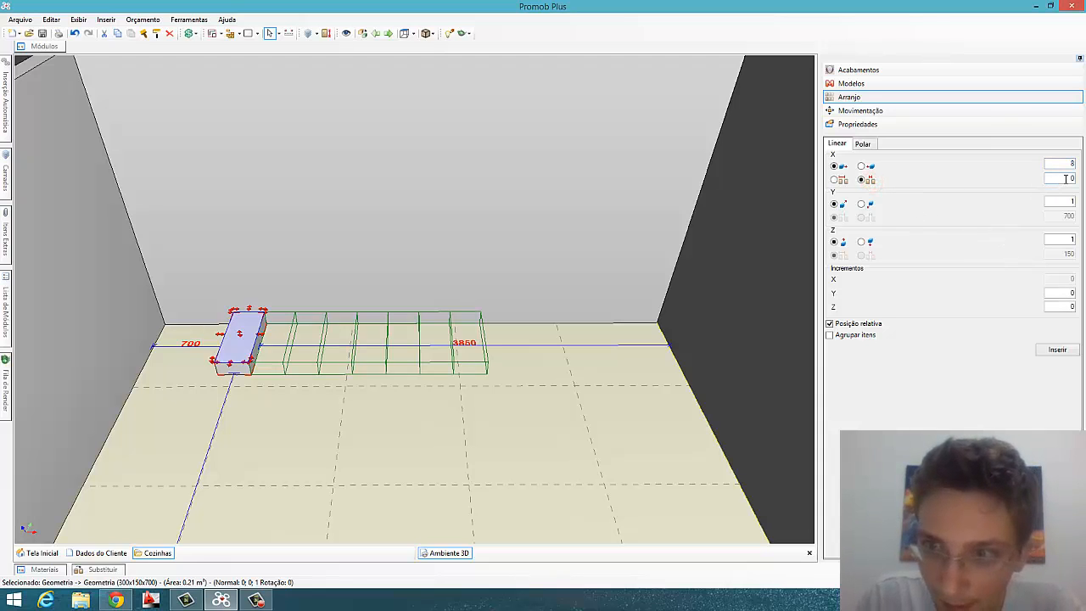
pyautogui.doubleClick(1067, 178)
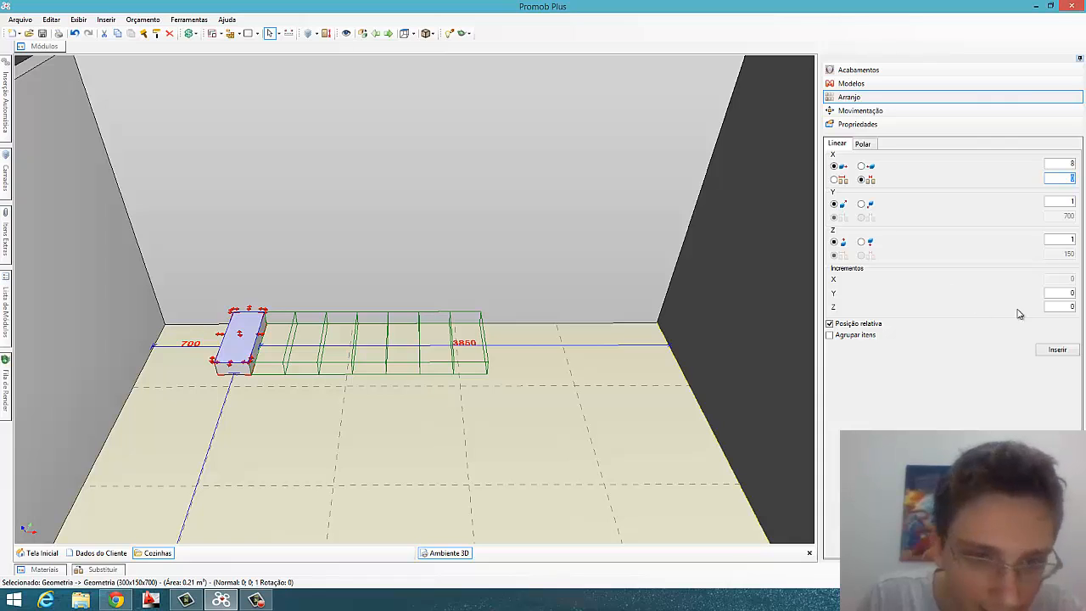
# Set the linear array's Z increment to 150 mm so each copy rises like a stair step.
pyautogui.doubleClick(1063, 305)
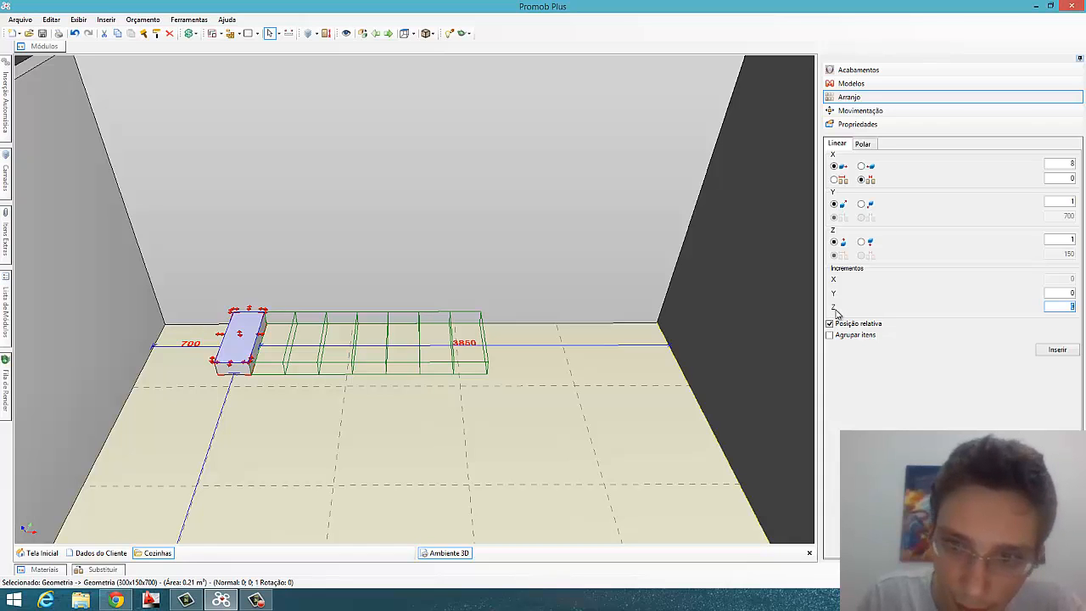
pyautogui.click(1050, 307)
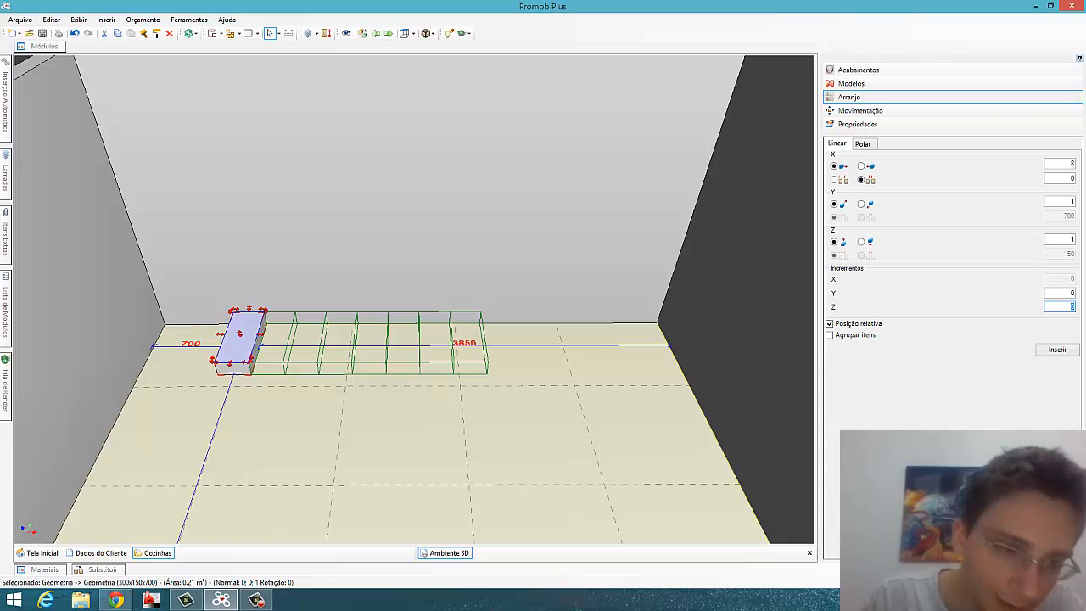
pyautogui.write('15')
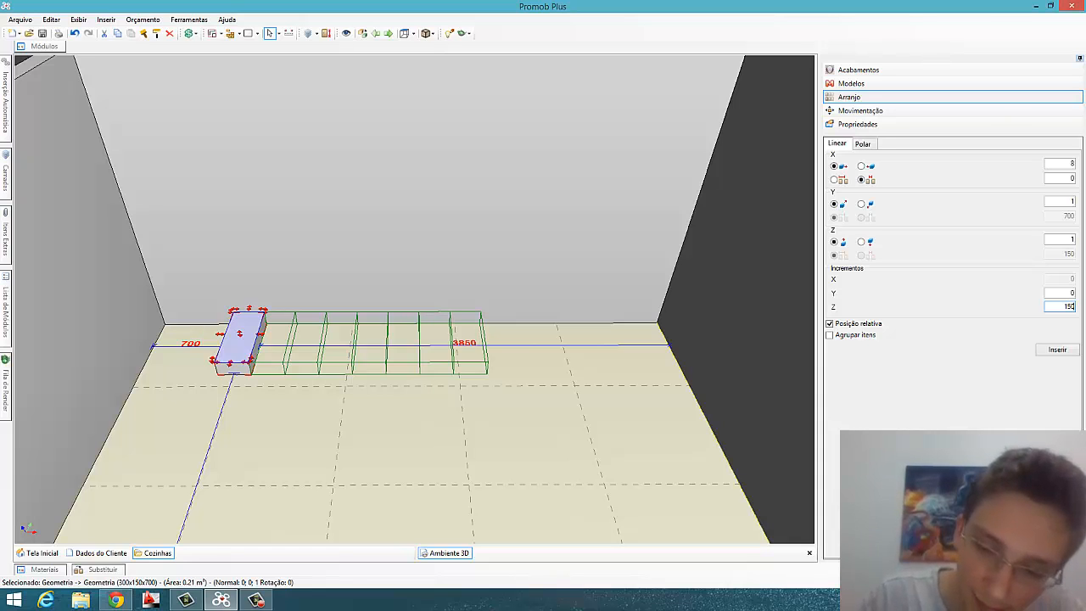
pyautogui.press('Return')
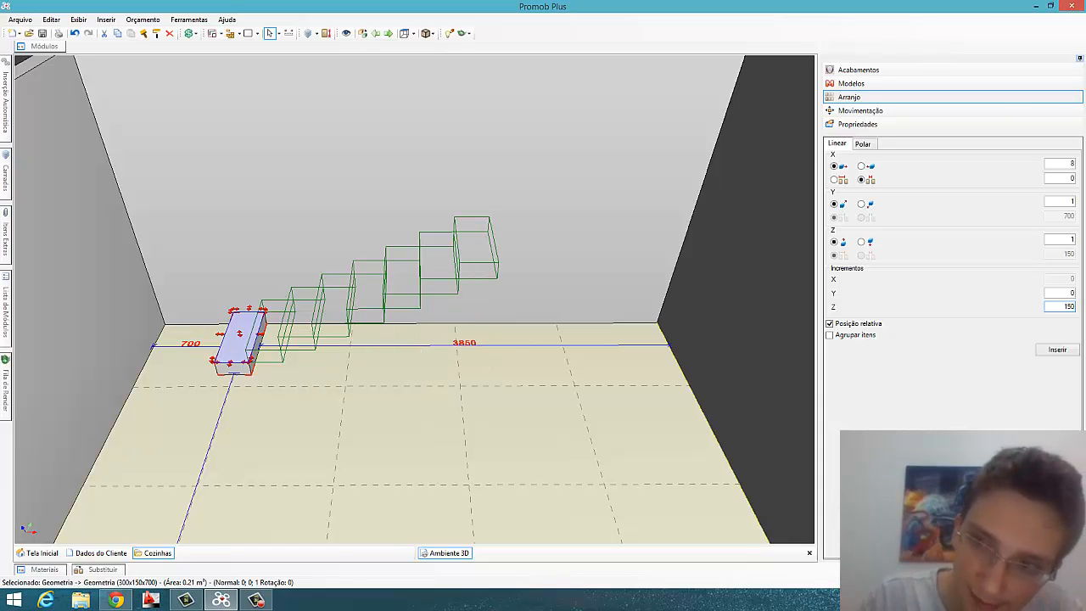
# Preview the stair array with Y increments of -150 mm and 150 mm, and return the Y increment to 0.
pyautogui.moveTo(394, 305); pyautogui.dragTo(494, 381, button='middle')
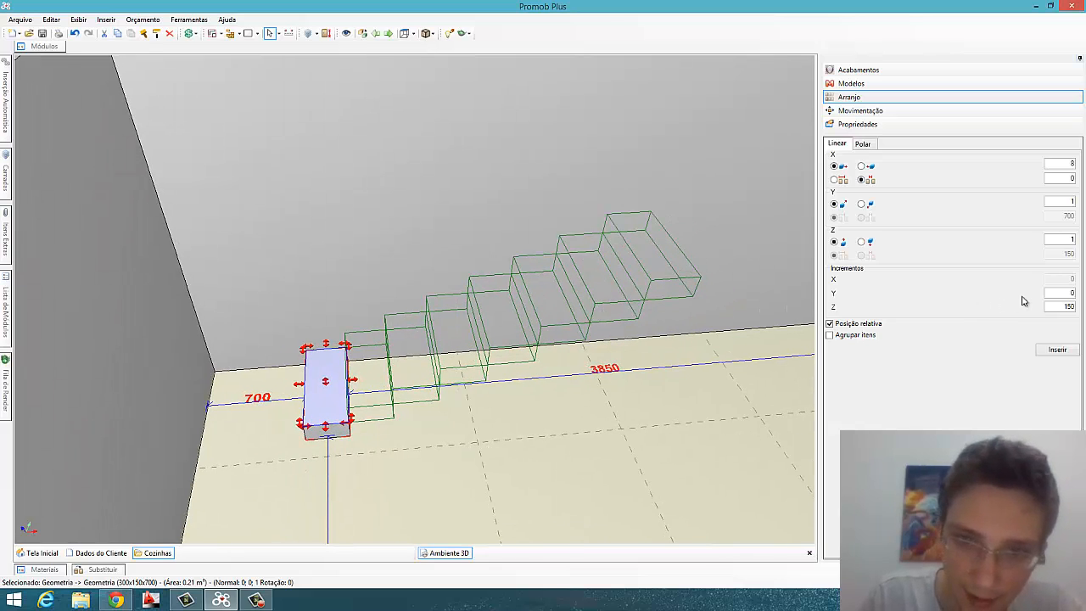
pyautogui.doubleClick(1060, 291)
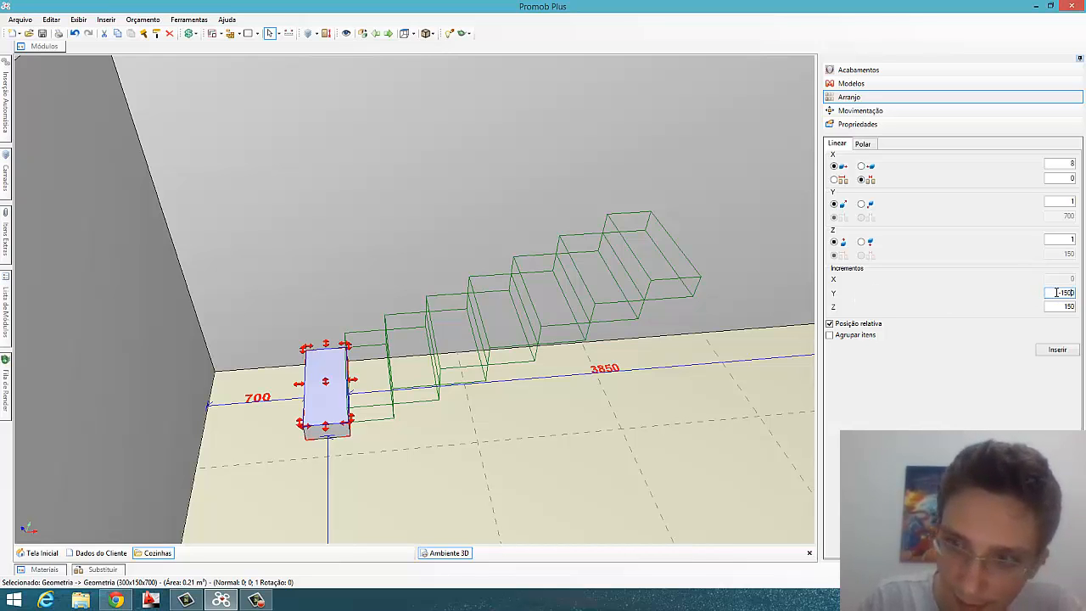
pyautogui.press('Delete')
pyautogui.press('Return')
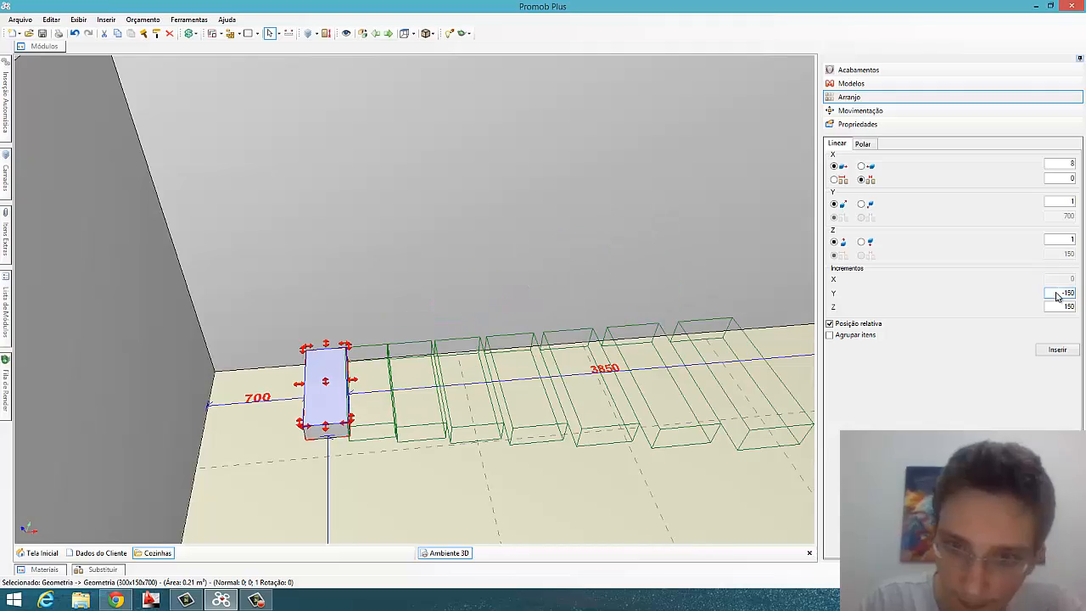
pyautogui.moveTo(595, 322); pyautogui.dragTo(628, 297, button='middle')
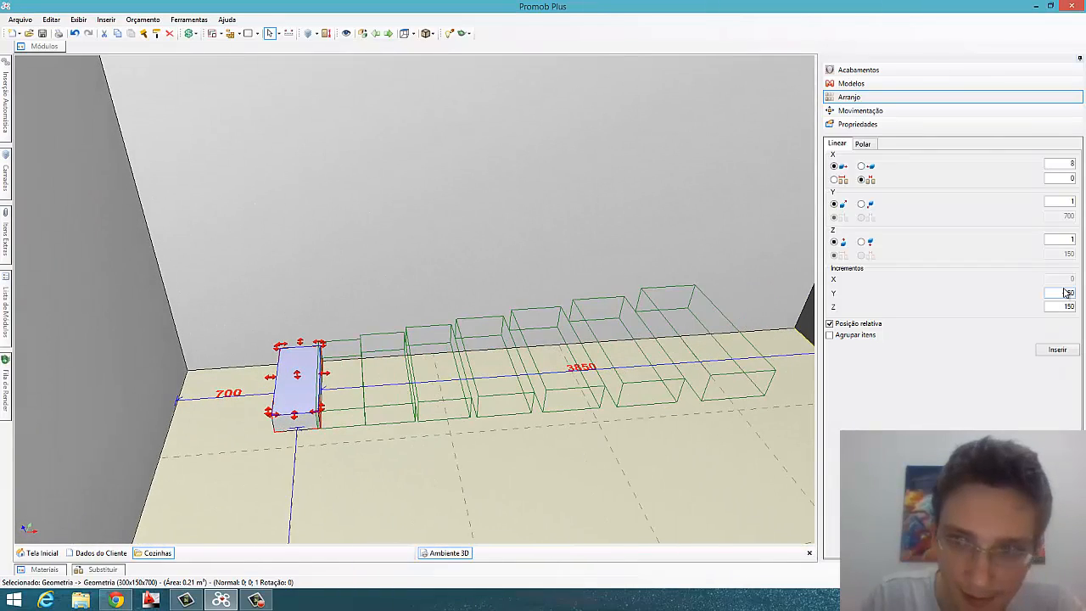
pyautogui.doubleClick(1058, 293)
pyautogui.write('-')
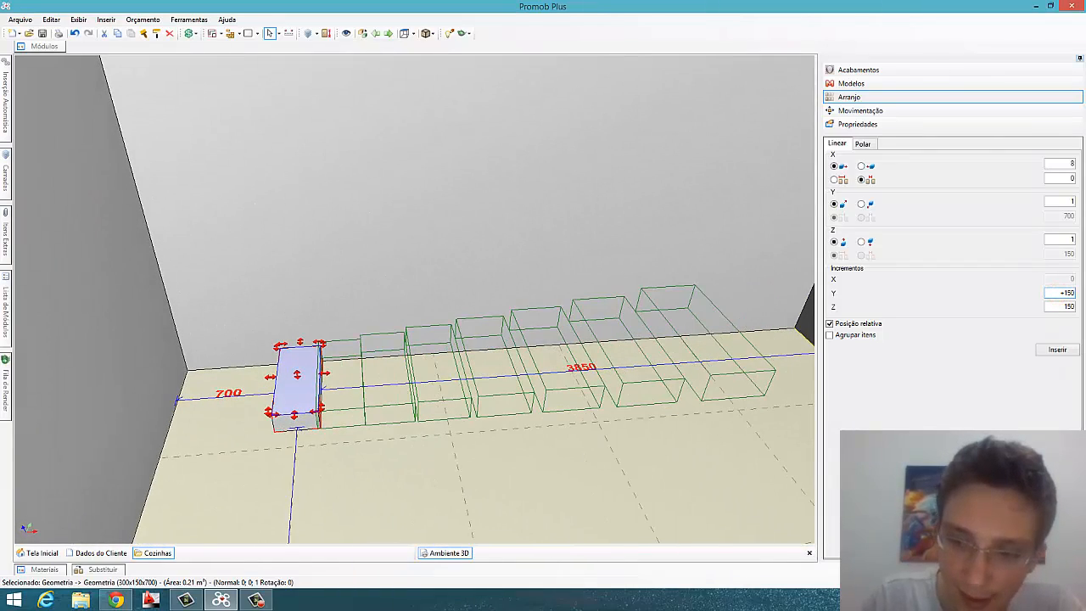
pyautogui.press('BackSpace')
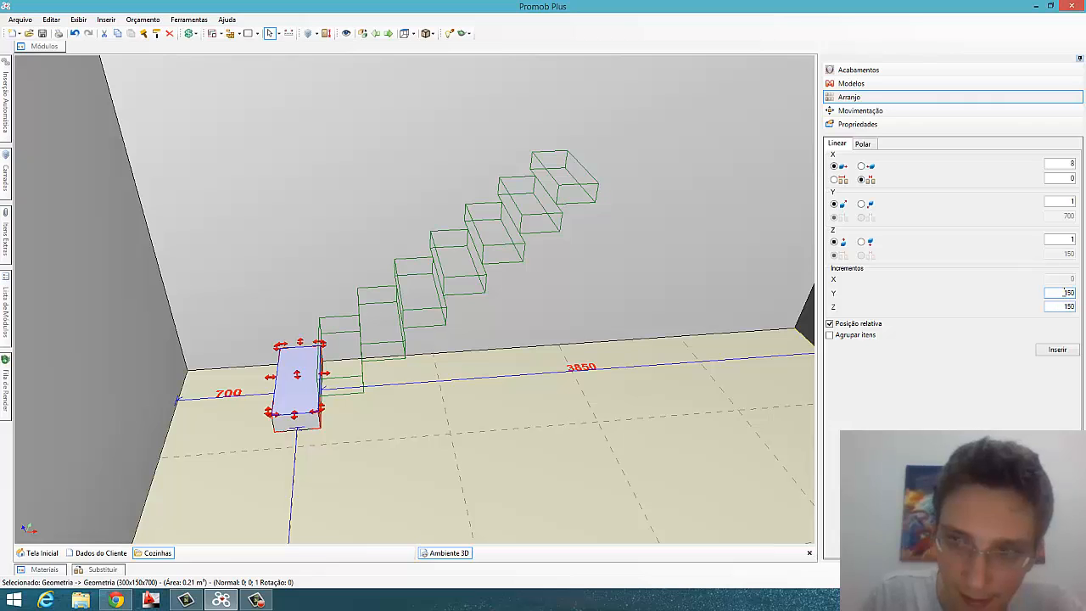
pyautogui.doubleClick(1063, 292)
pyautogui.write('0')
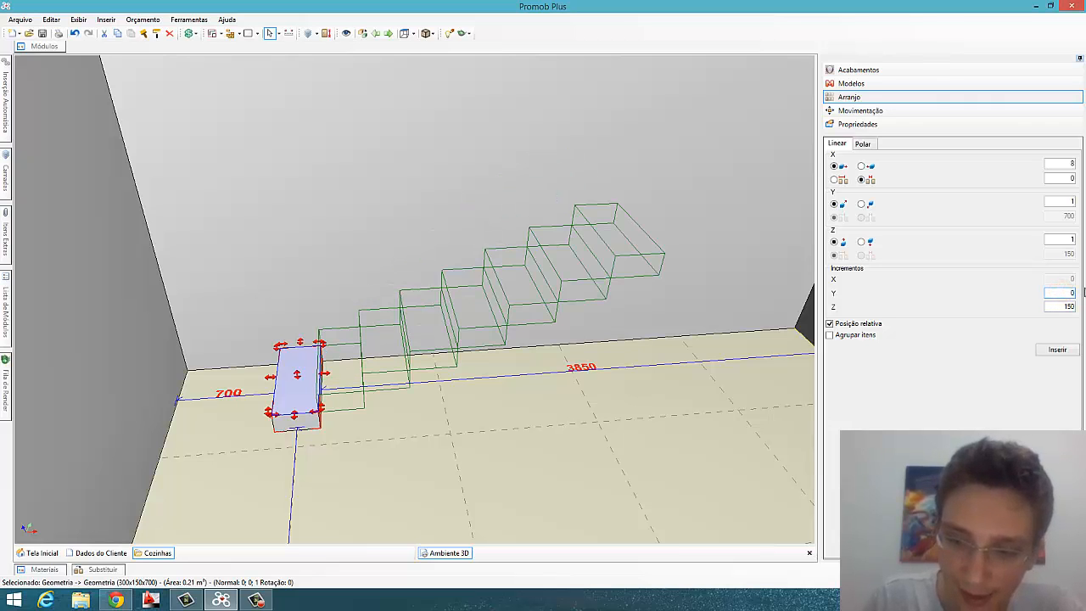
# Preview the stair array descending with a Z increment of -150 mm.
pyautogui.click(1064, 306)
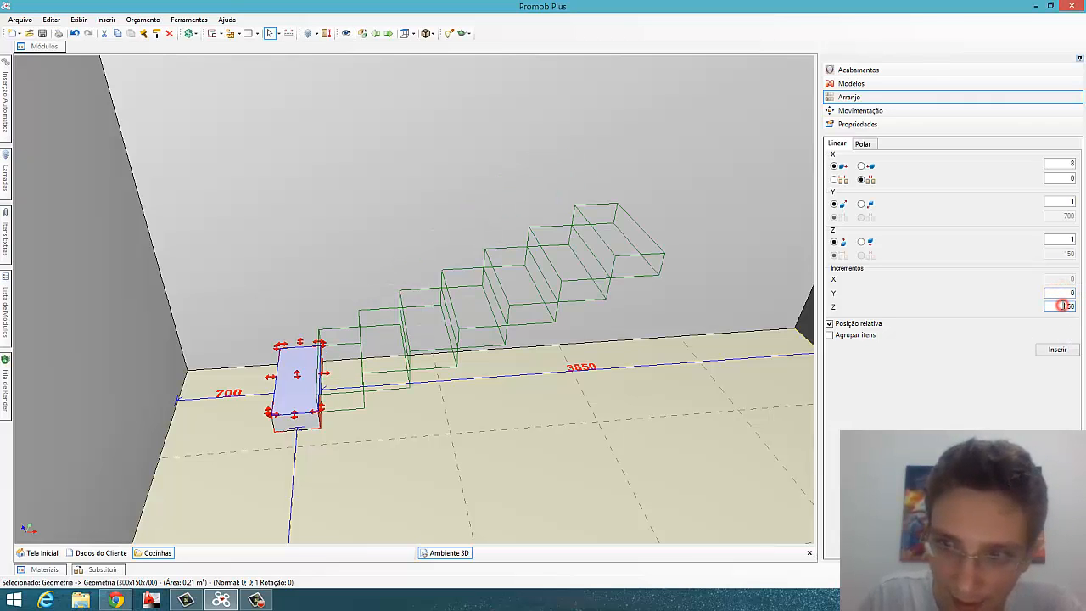
pyautogui.write('-')
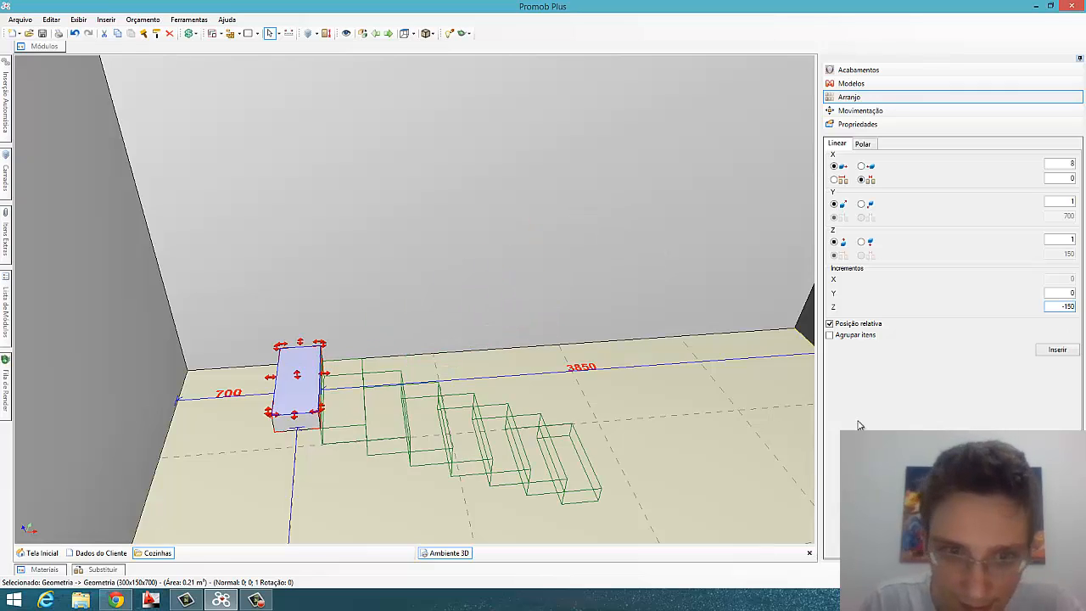
pyautogui.moveTo(539, 441); pyautogui.dragTo(579, 381, button='middle')
# Set the Z increment to 150 mm and insert the eight-step stair array.
pyautogui.doubleClick(1061, 307)
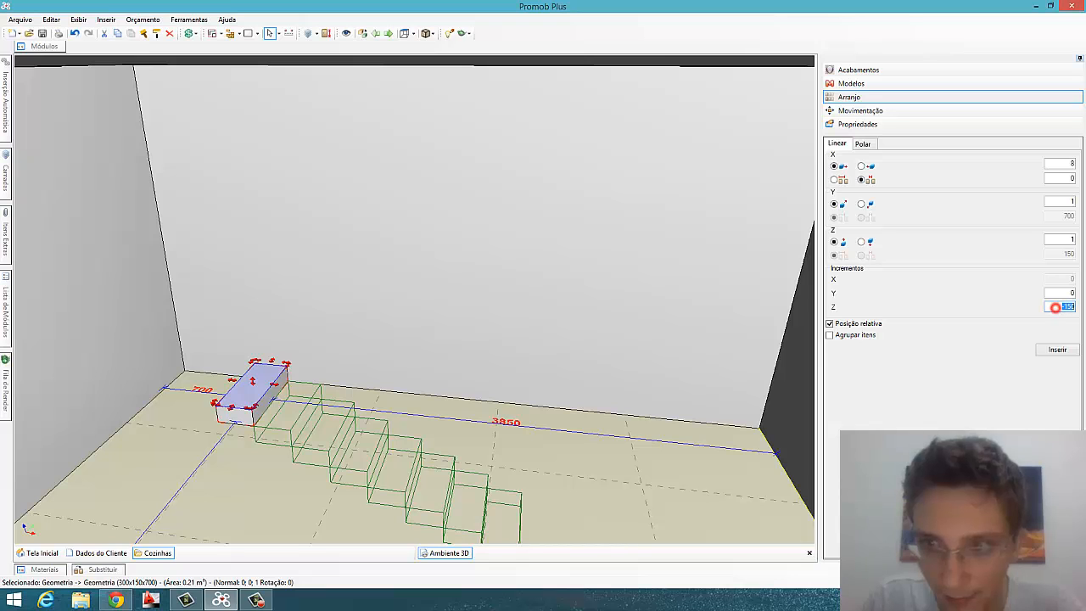
pyautogui.write('150')
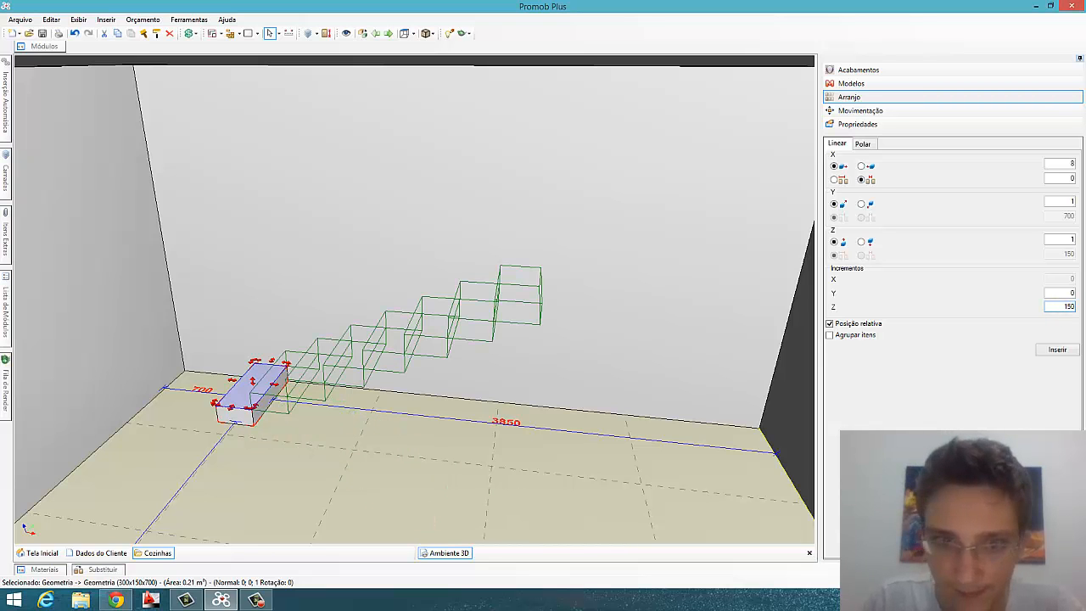
pyautogui.click(1060, 351)
# Stretch the highest step along X into a landing about 1021 mm wide.
pyautogui.moveTo(522, 318); pyautogui.dragTo(476, 315, button='middle')
pyautogui.click(474, 307)
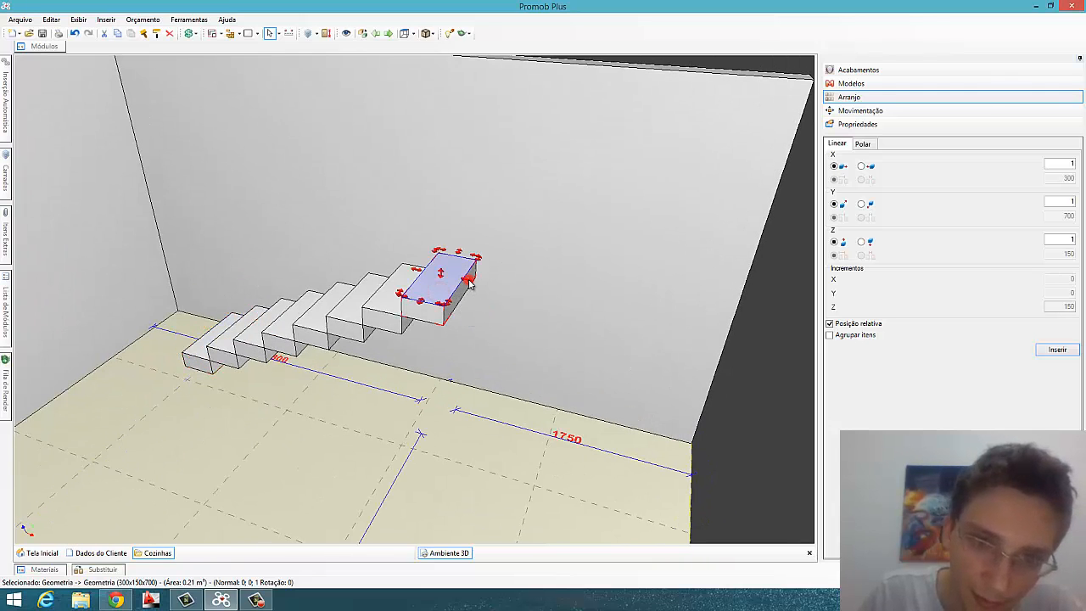
pyautogui.moveTo(469, 281); pyautogui.dragTo(578, 312)
pyautogui.moveTo(480, 328); pyautogui.dragTo(506, 323, button='middle')
# Insert a linear array of the landing with two items along X and a Z increment of 0.
pyautogui.click(849, 97)
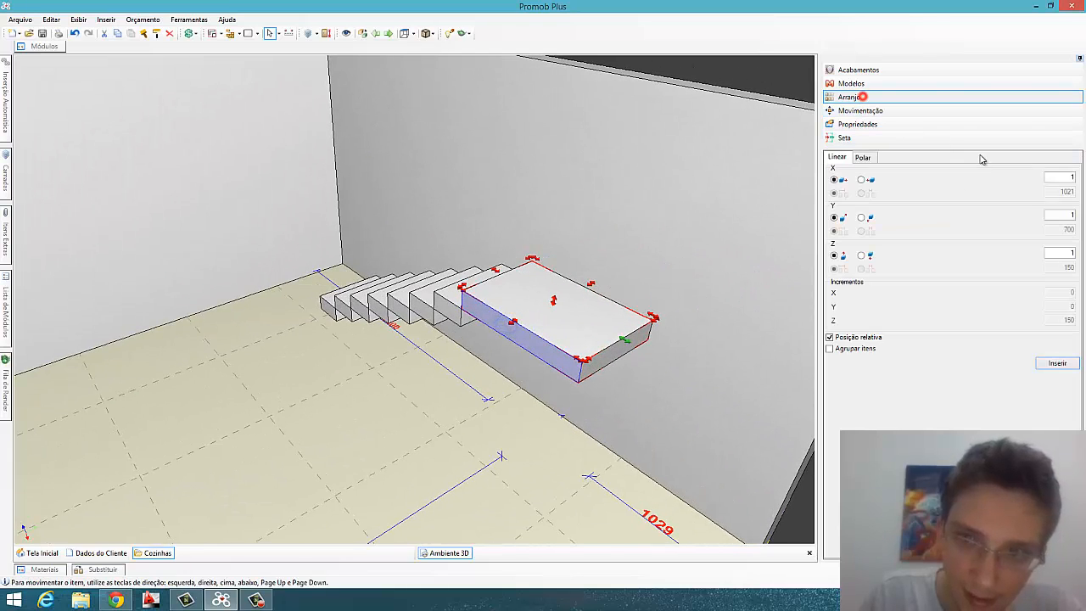
pyautogui.doubleClick(1071, 178)
pyautogui.write('2')
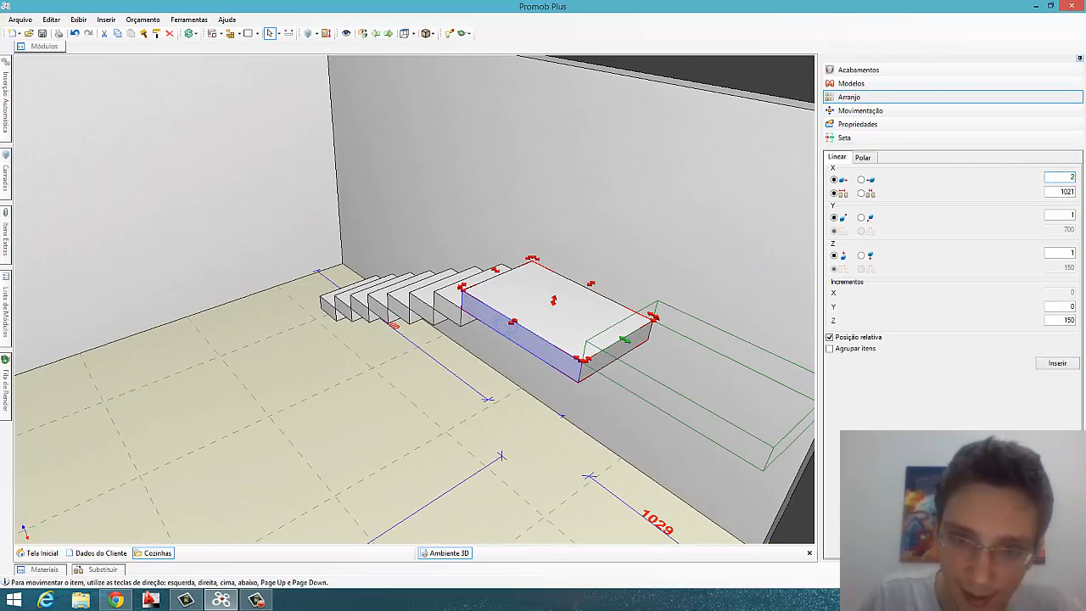
pyautogui.doubleClick(1062, 321)
pyautogui.write('0')
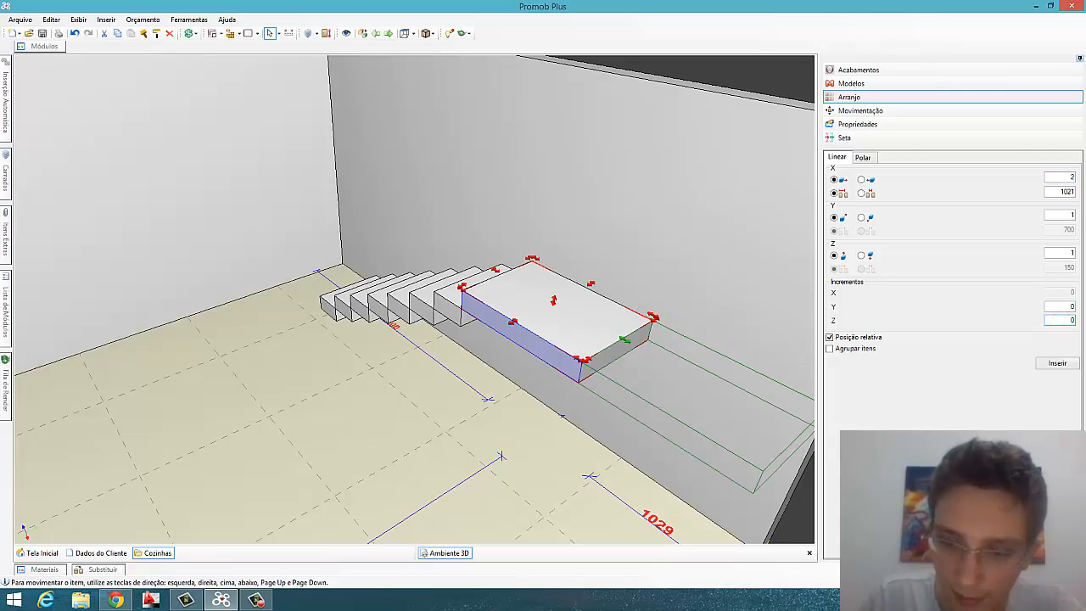
pyautogui.click(1056, 364)
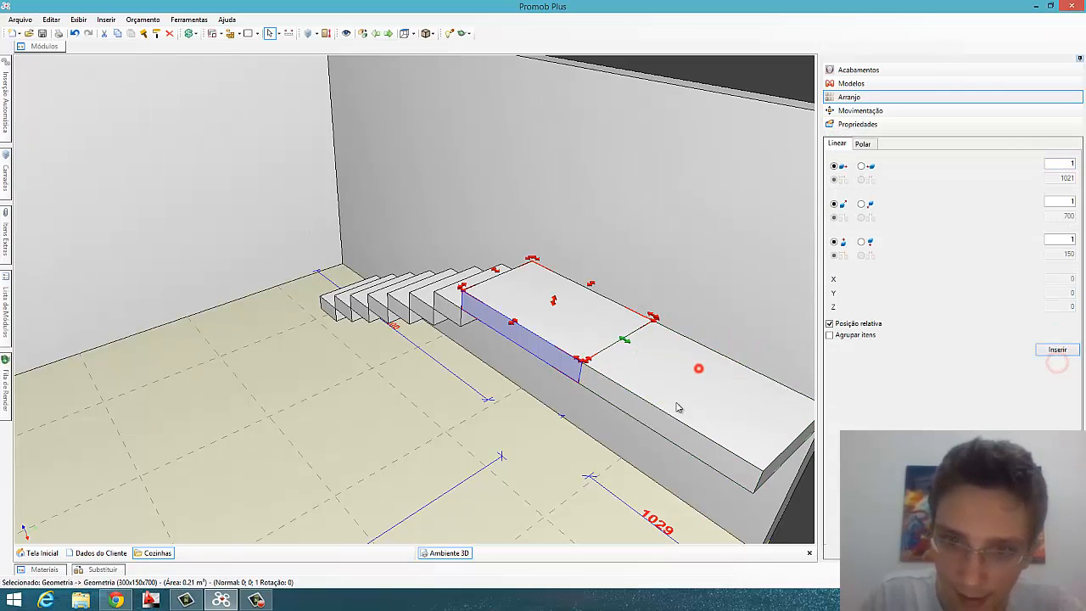
# Place the copied block against the landing's open long side and set its Profundidade to 300 mm.
pyautogui.moveTo(691, 368); pyautogui.dragTo(484, 335)
pyautogui.moveTo(513, 334); pyautogui.dragTo(439, 342, button='middle')
pyautogui.moveTo(410, 334); pyautogui.dragTo(497, 338)
pyautogui.click(857, 124)
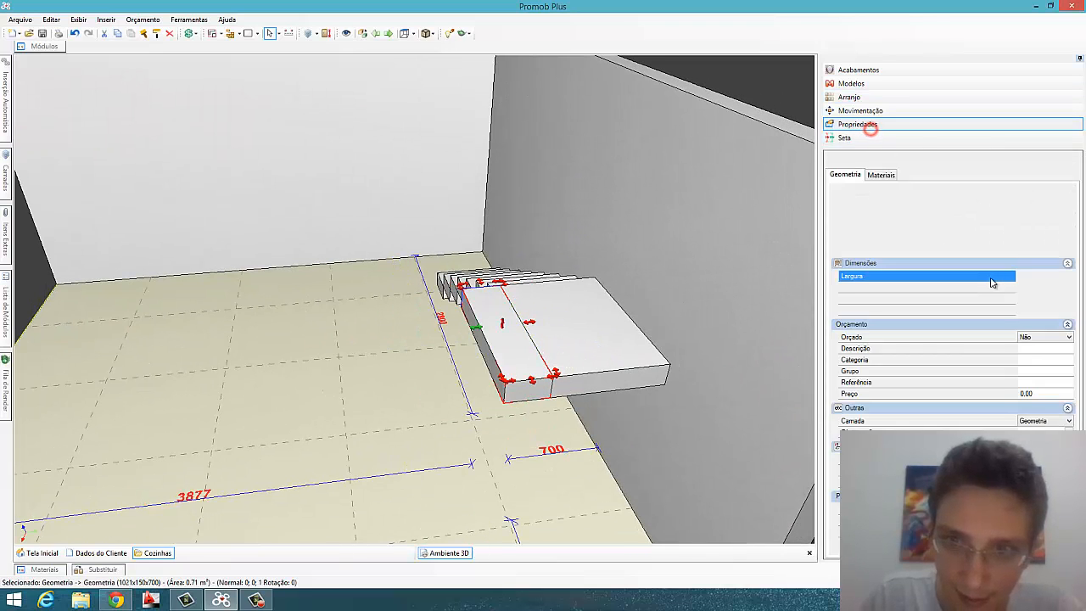
pyautogui.click(916, 298)
pyautogui.click(1041, 298)
pyautogui.write('300')
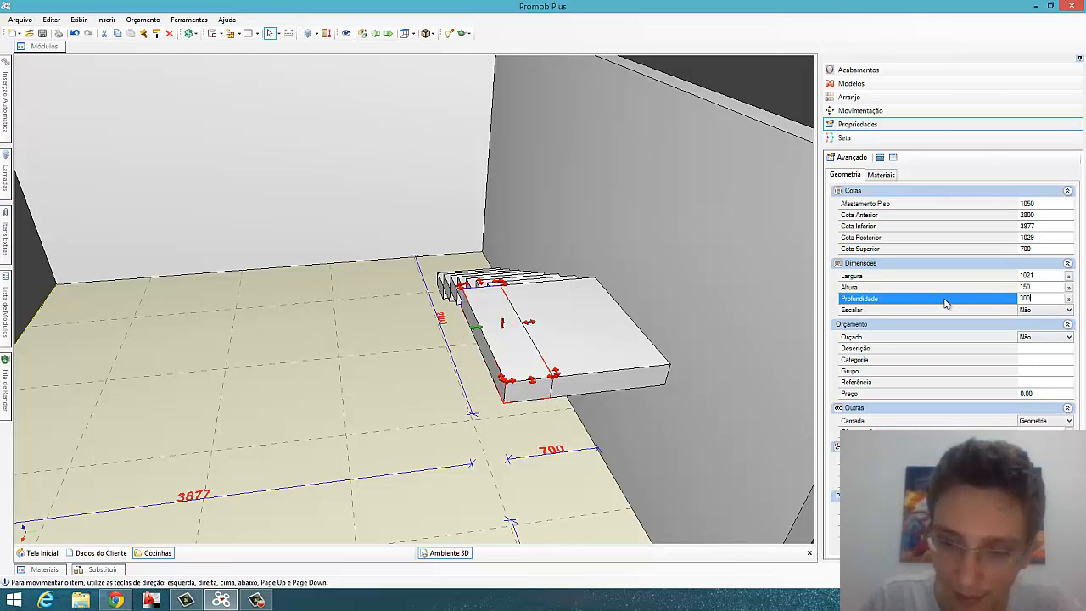
pyautogui.press('Return')
# Move the 300 mm deep block up 150 mm in the positive Z direction.
pyautogui.moveTo(497, 291); pyautogui.dragTo(543, 318, button='middle')
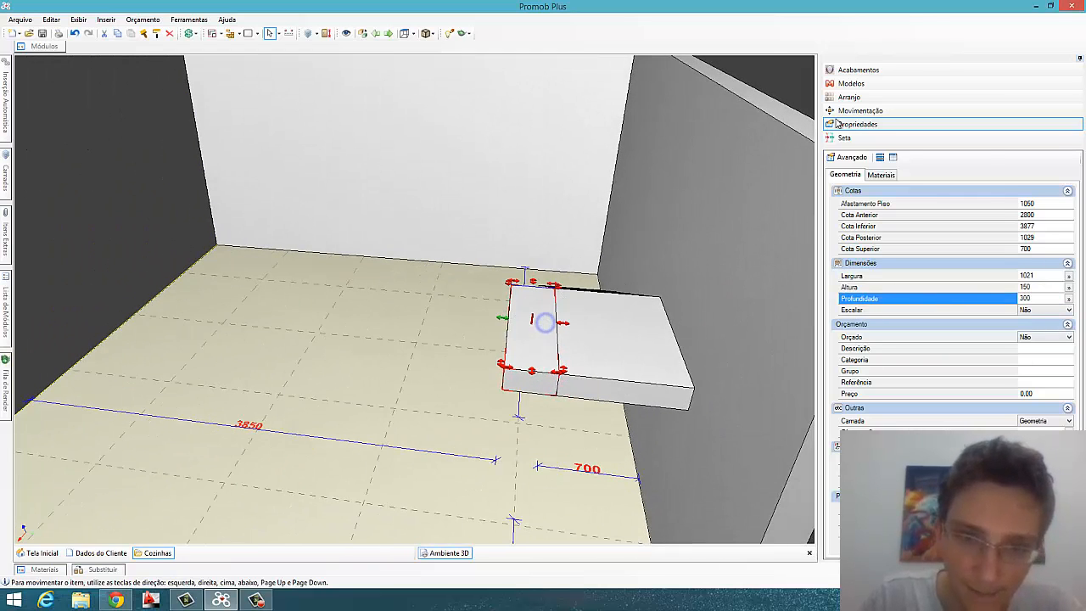
pyautogui.click(878, 110)
pyautogui.doubleClick(964, 184)
pyautogui.write('150')
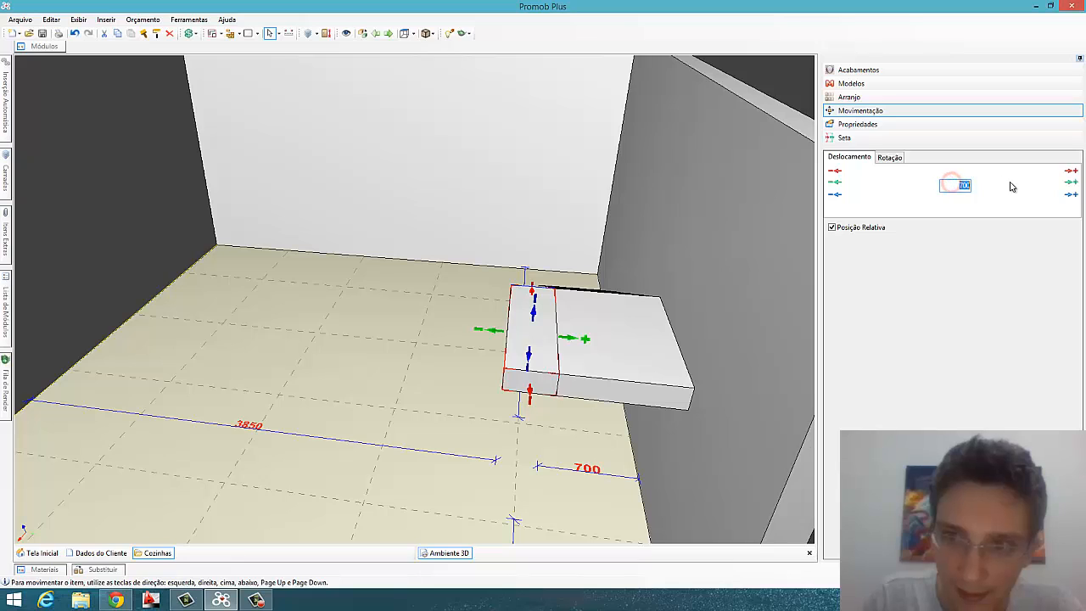
pyautogui.click(1072, 194)
# Insert a linear array of the raised block with eight items along negative Y, gap spacing 0 mm and a Z increment of 150 mm.
pyautogui.click(851, 96)
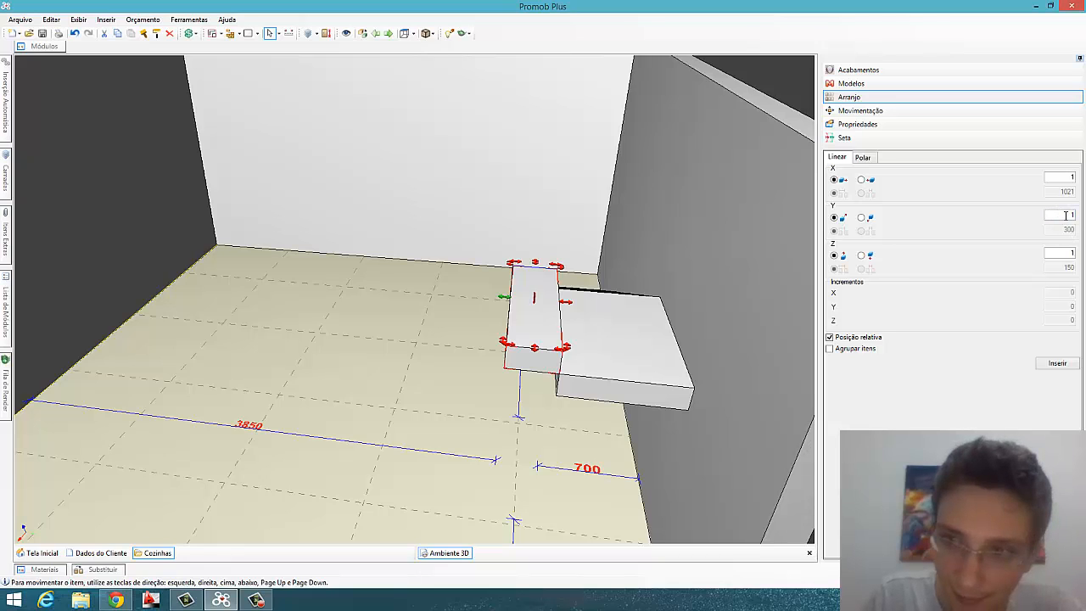
pyautogui.doubleClick(1067, 216)
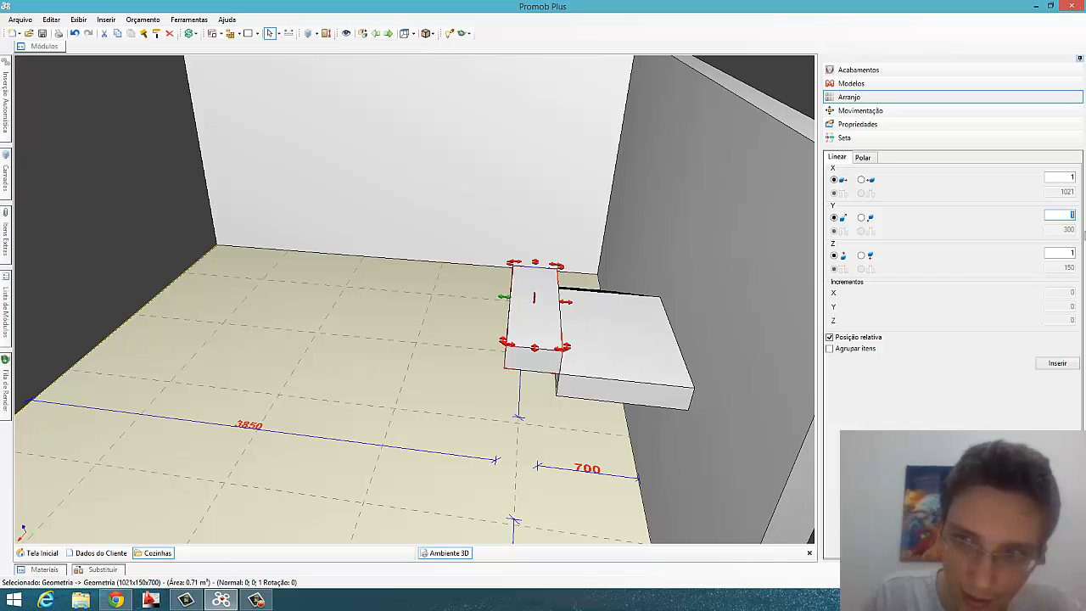
pyautogui.write('8')
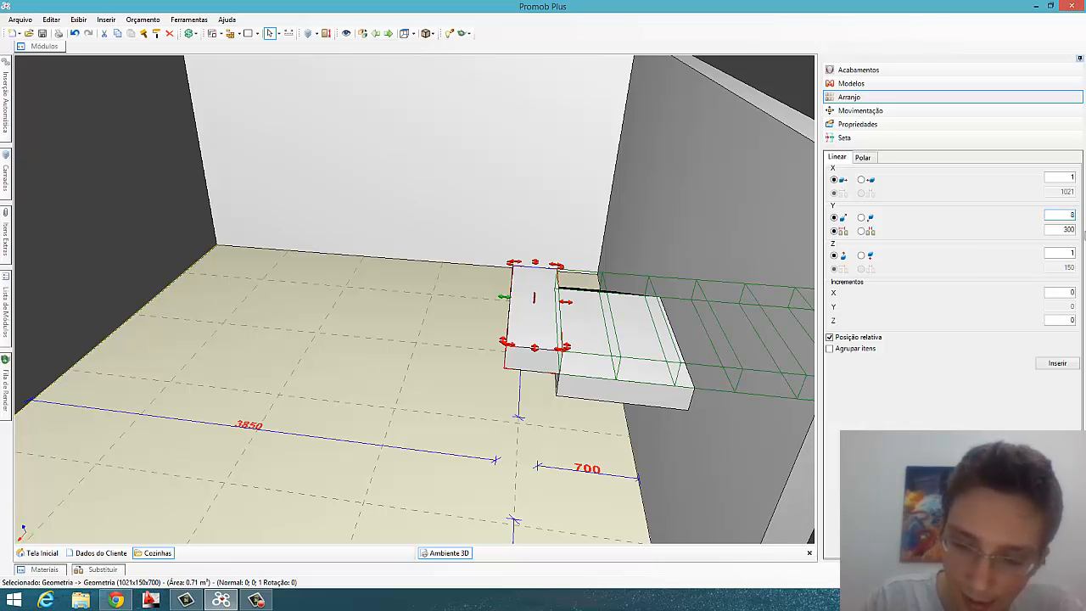
pyautogui.click(866, 218)
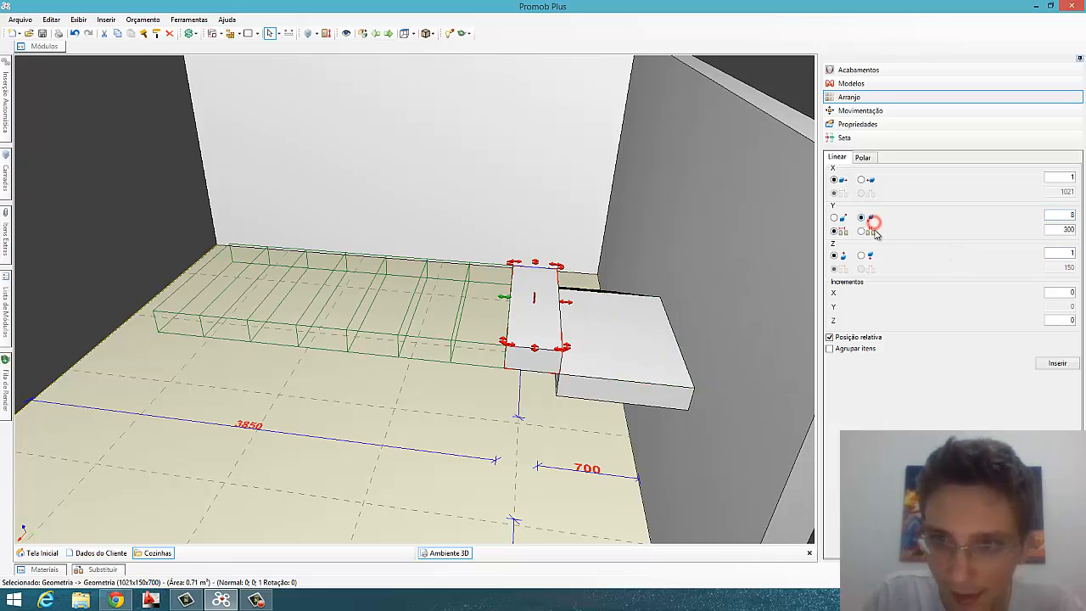
pyautogui.doubleClick(1064, 231)
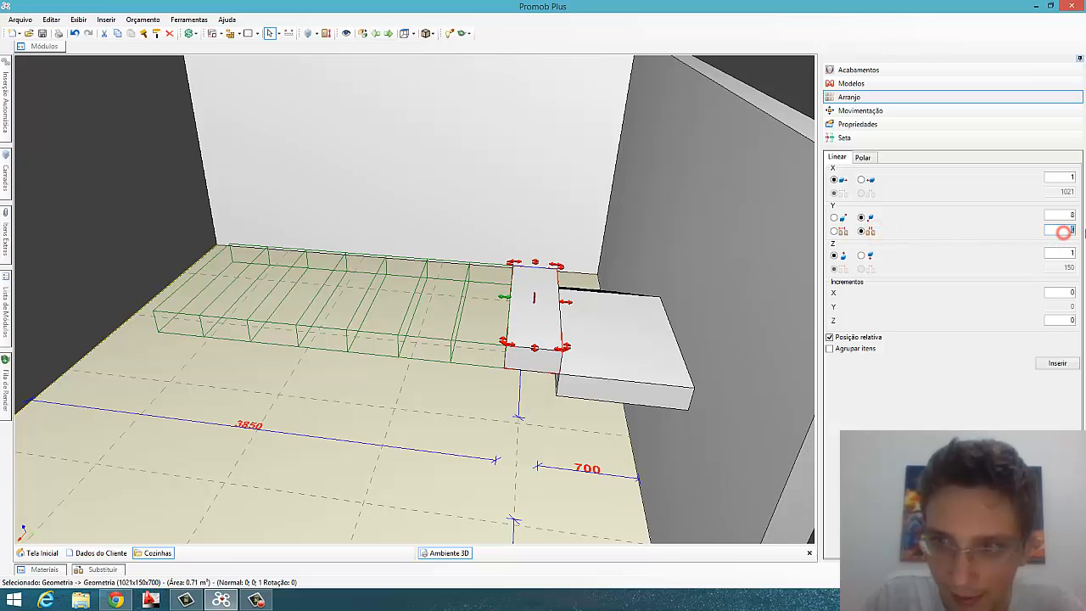
pyautogui.doubleClick(1067, 320)
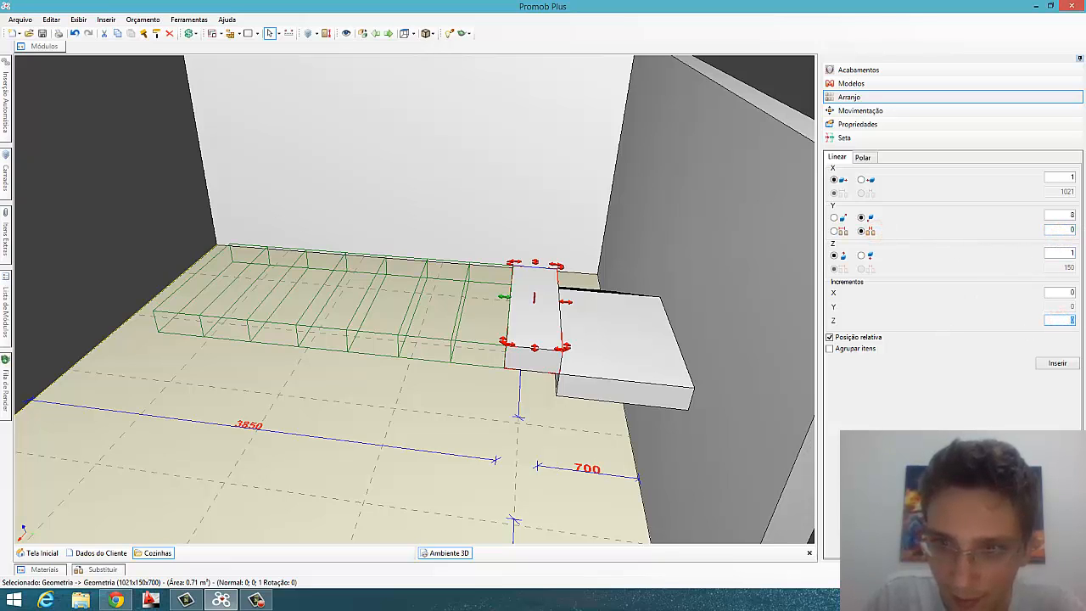
pyautogui.write('150')
pyautogui.press('Return')
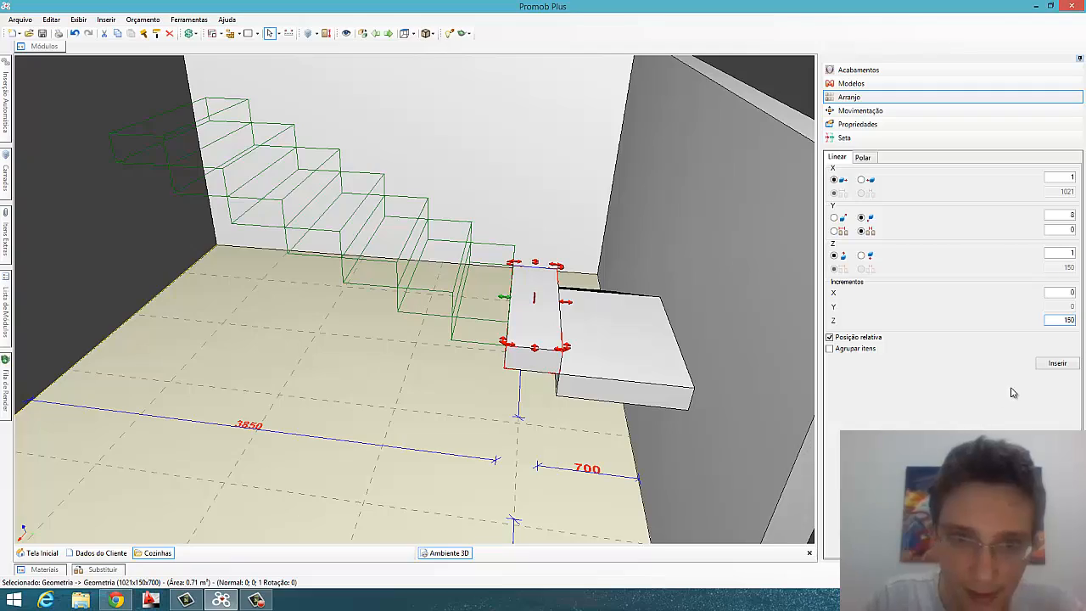
pyautogui.click(1058, 364)
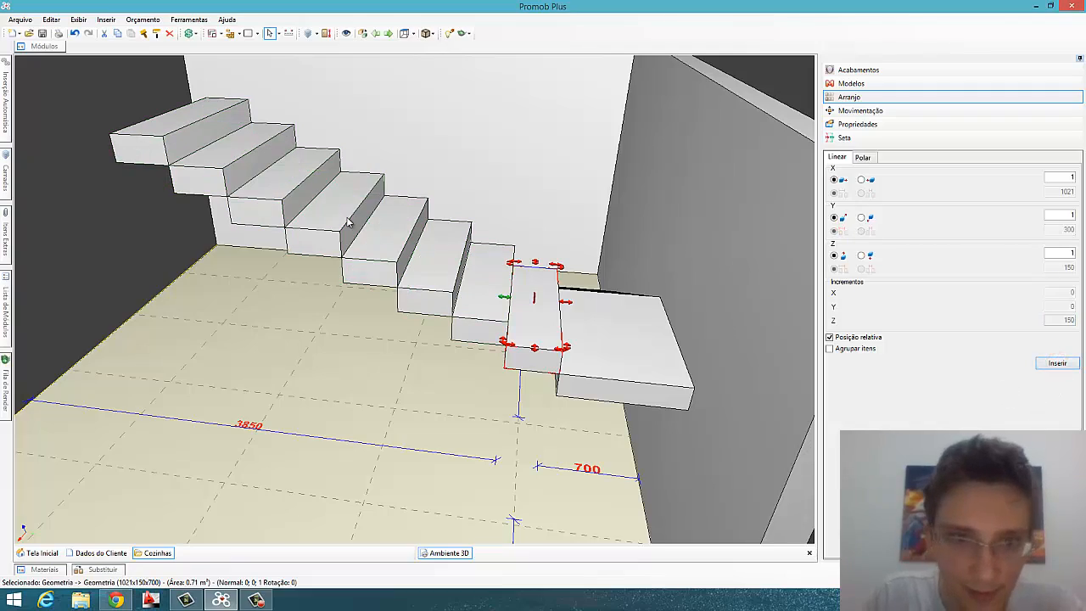
# Delete the highest step of the second flight.
pyautogui.moveTo(350, 224); pyautogui.dragTo(431, 283, button='middle')
pyautogui.scroll(-3, 430, 282)
pyautogui.moveTo(531, 300); pyautogui.dragTo(453, 270, button='middle')
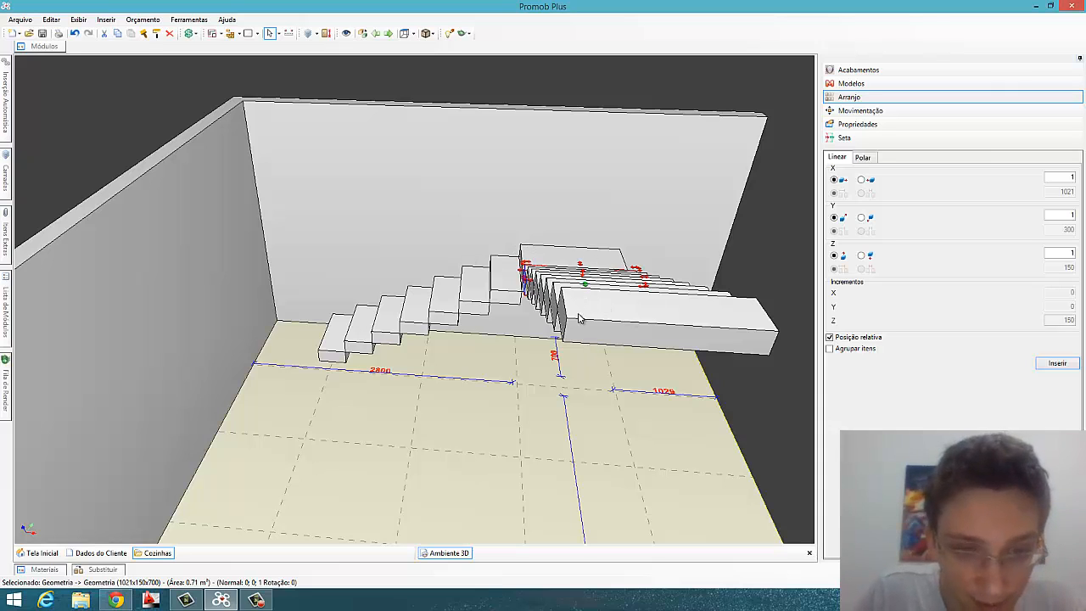
pyautogui.moveTo(581, 316); pyautogui.dragTo(543, 341, button='middle')
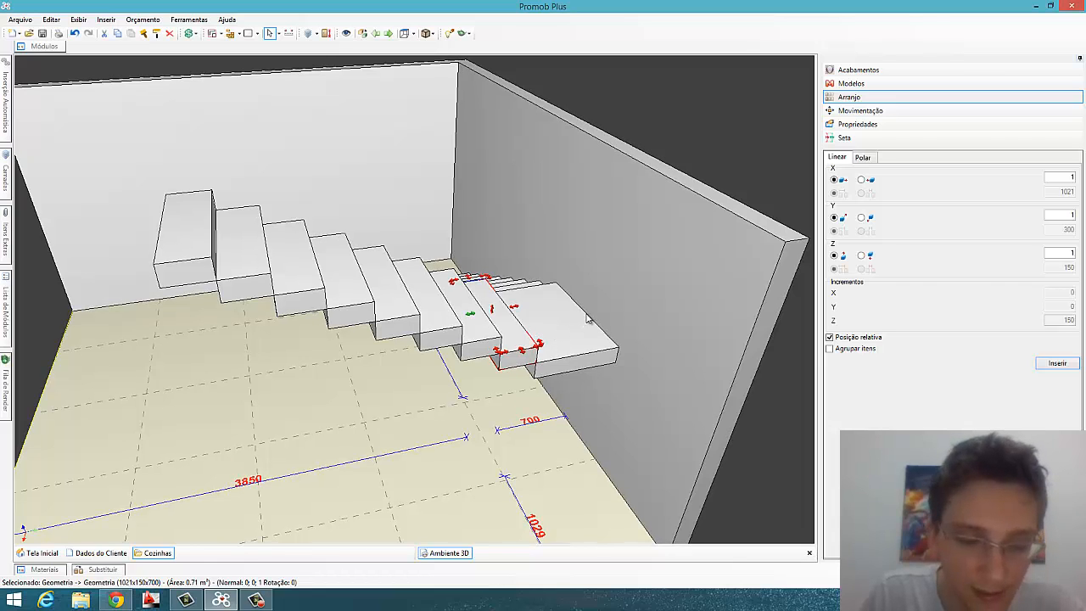
pyautogui.click(197, 242)
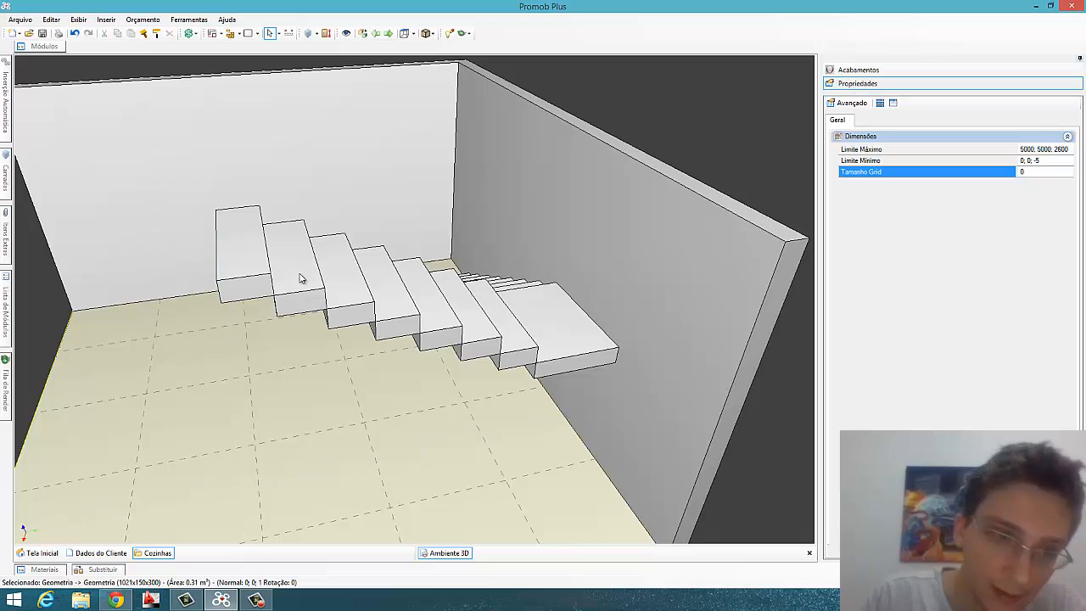
# Select the highest step of the second flight and open its linear array settings.
pyautogui.click(254, 270)
pyautogui.moveTo(347, 295); pyautogui.dragTo(429, 316, button='middle')
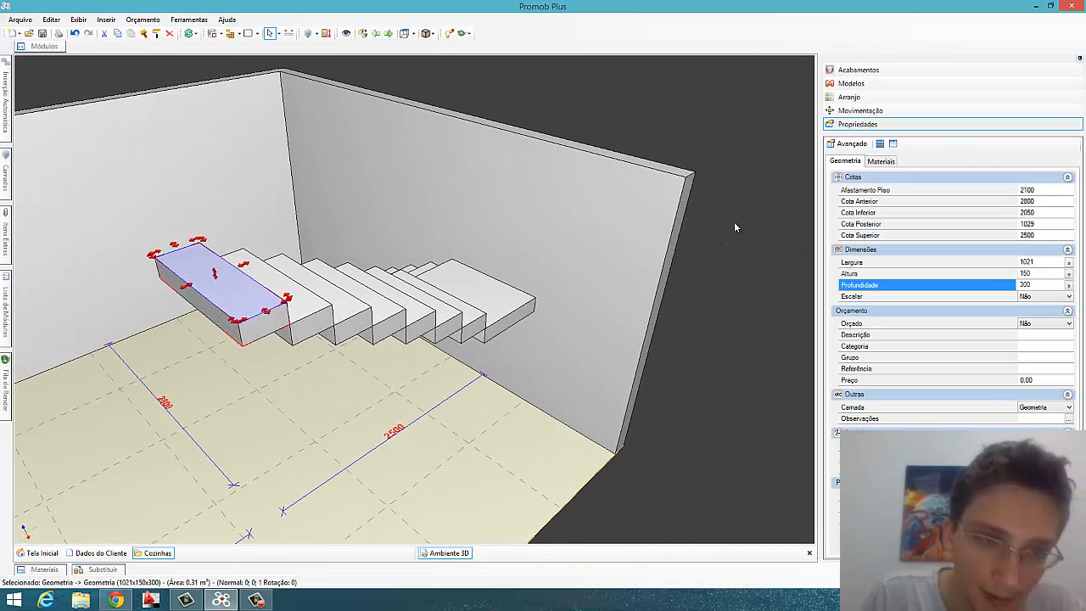
pyautogui.click(849, 97)
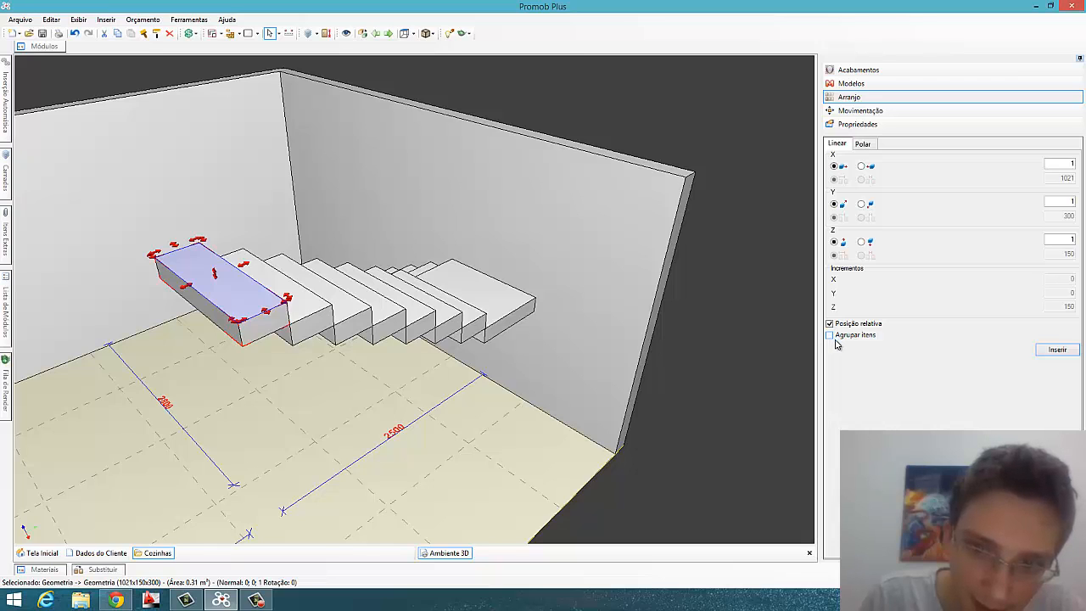
# Add the other second-flight steps and the landing to the selected highest step and delete them all.
pyautogui.keyDown('ctrl'); pyautogui.click(307, 320); pyautogui.keyUp('ctrl')
pyautogui.keyDown('ctrl'); pyautogui.click(347, 325); pyautogui.keyUp('ctrl')
pyautogui.keyDown('ctrl'); pyautogui.click(388, 325); pyautogui.keyUp('ctrl')
pyautogui.keyDown('ctrl'); pyautogui.click(417, 324); pyautogui.keyUp('ctrl')
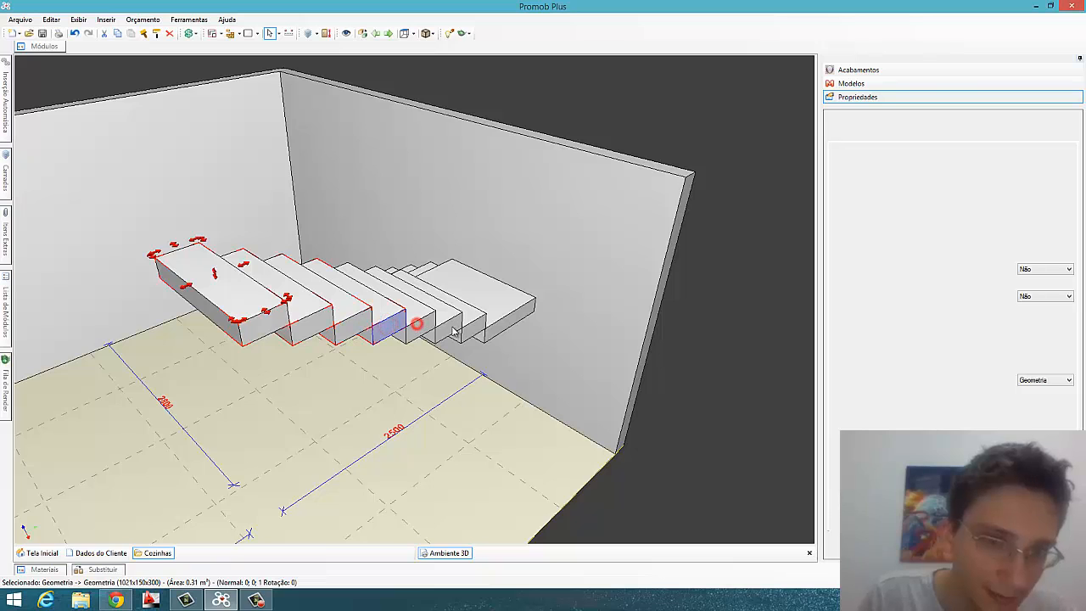
pyautogui.keyDown('ctrl'); pyautogui.click(451, 325); pyautogui.keyUp('ctrl')
pyautogui.keyDown('ctrl'); pyautogui.click(479, 327); pyautogui.keyUp('ctrl')
pyautogui.keyDown('ctrl'); pyautogui.click(504, 327); pyautogui.keyUp('ctrl')
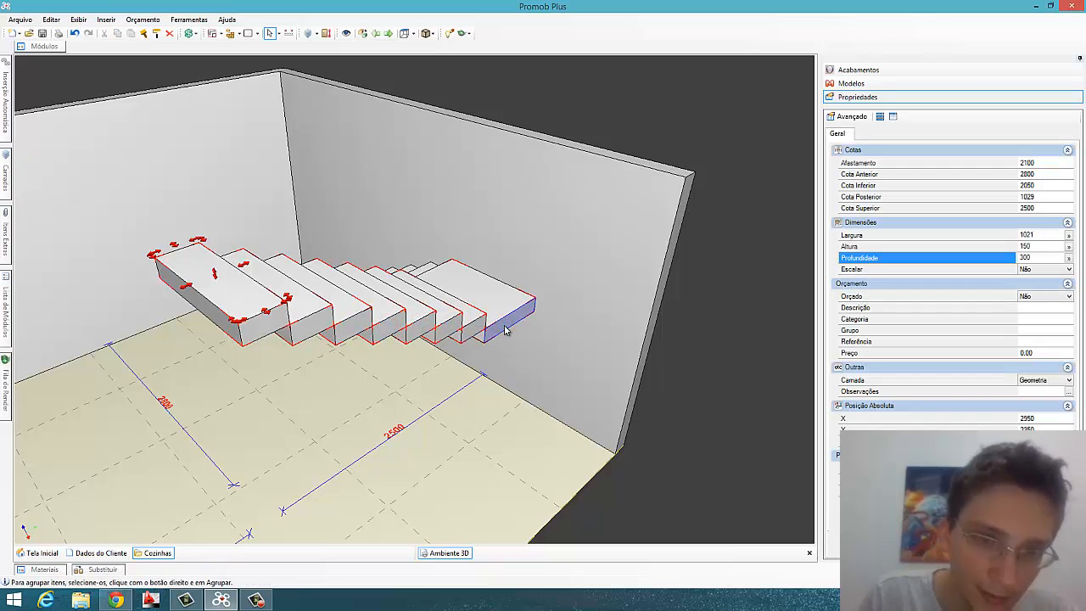
pyautogui.press('Delete')
# Select all the steps of the first flight and delete them.
pyautogui.moveTo(410, 296); pyautogui.dragTo(465, 308, button='middle')
pyautogui.scroll(3, 465, 307)
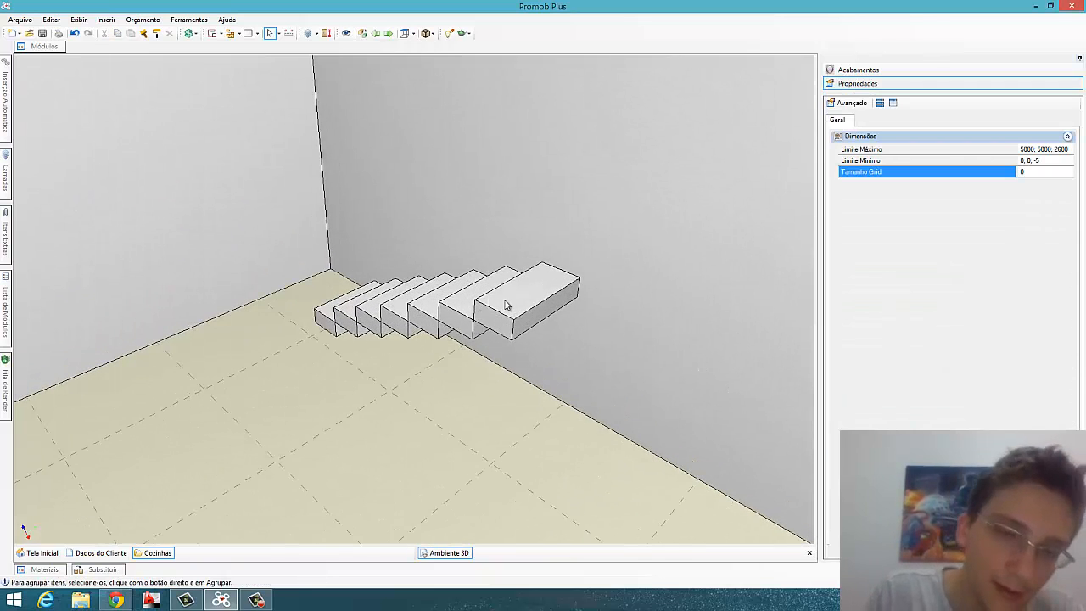
pyautogui.click(507, 299)
pyautogui.keyDown('ctrl'); pyautogui.click(434, 314); pyautogui.keyUp('ctrl')
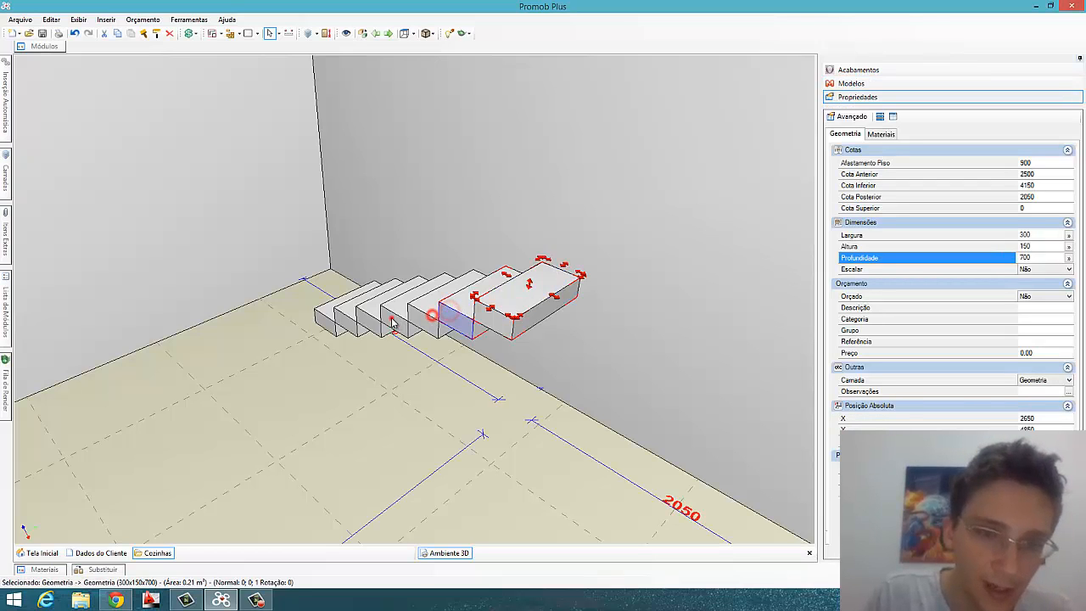
pyautogui.keyDown('ctrl'); pyautogui.click(392, 322); pyautogui.keyUp('ctrl')
pyautogui.keyDown('ctrl'); pyautogui.click(376, 321); pyautogui.keyUp('ctrl')
pyautogui.keyDown('ctrl'); pyautogui.click(346, 323); pyautogui.keyUp('ctrl')
pyautogui.keyDown('ctrl'); pyautogui.click(324, 325); pyautogui.keyUp('ctrl')
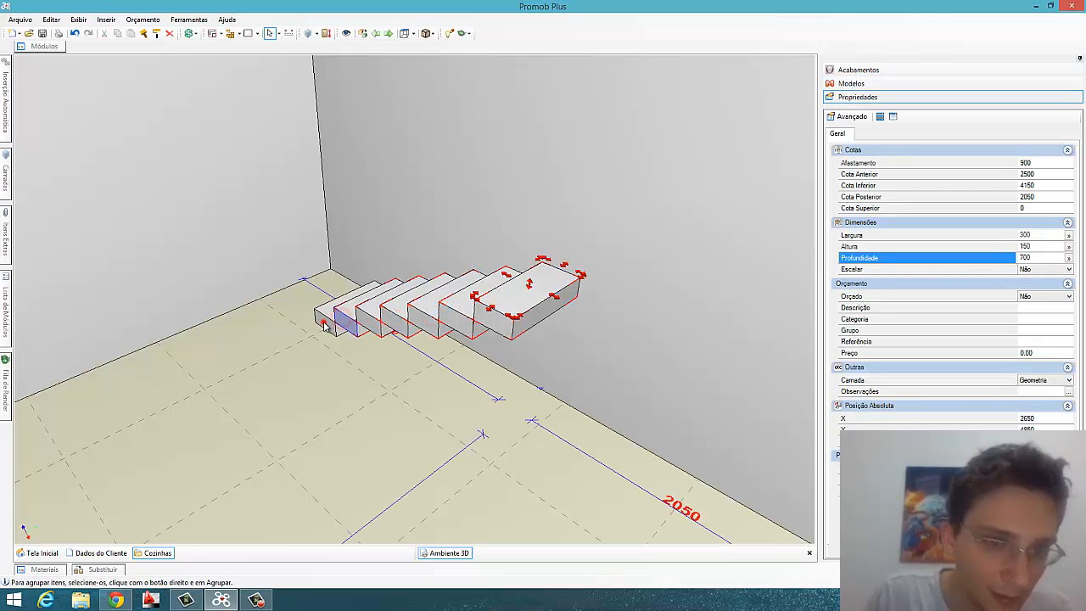
pyautogui.press('Delete')
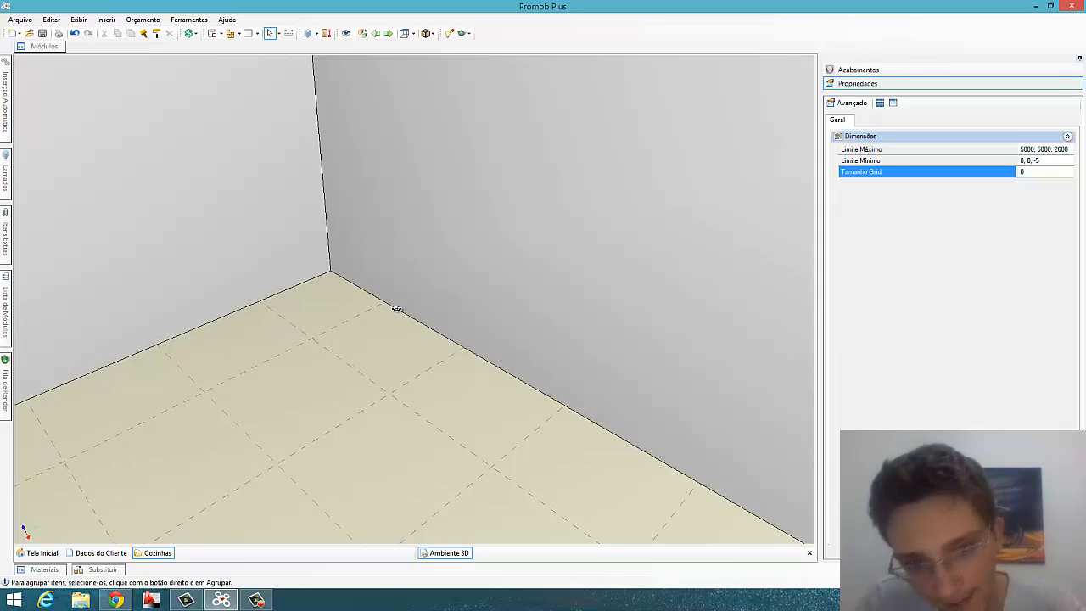
pyautogui.moveTo(396, 308); pyautogui.dragTo(470, 306)
pyautogui.scroll(-3, 470, 306)
pyautogui.scroll(1, 468, 354)
pyautogui.moveTo(468, 354); pyautogui.dragTo(431, 344, button='middle')
pyautogui.moveTo(431, 343); pyautogui.dragTo(373, 351)
pyautogui.scroll(1, 410, 347)
pyautogui.moveTo(424, 346); pyautogui.dragTo(454, 376, button='middle')
pyautogui.moveTo(453, 376); pyautogui.dragTo(421, 351)
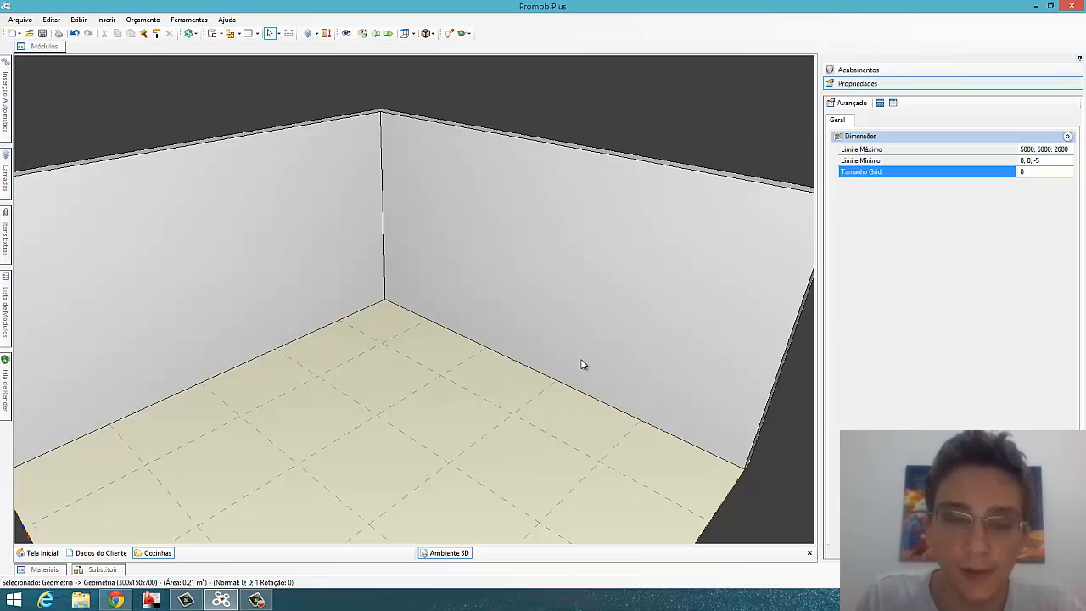
pyautogui.moveTo(505, 300); pyautogui.dragTo(560, 293)
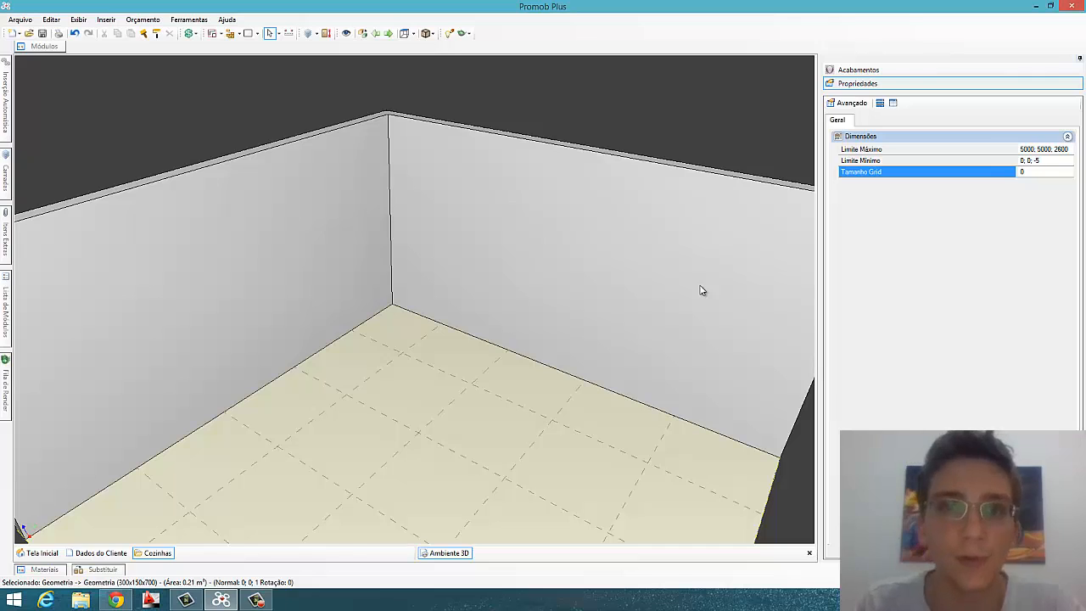
pyautogui.click(253, 599)
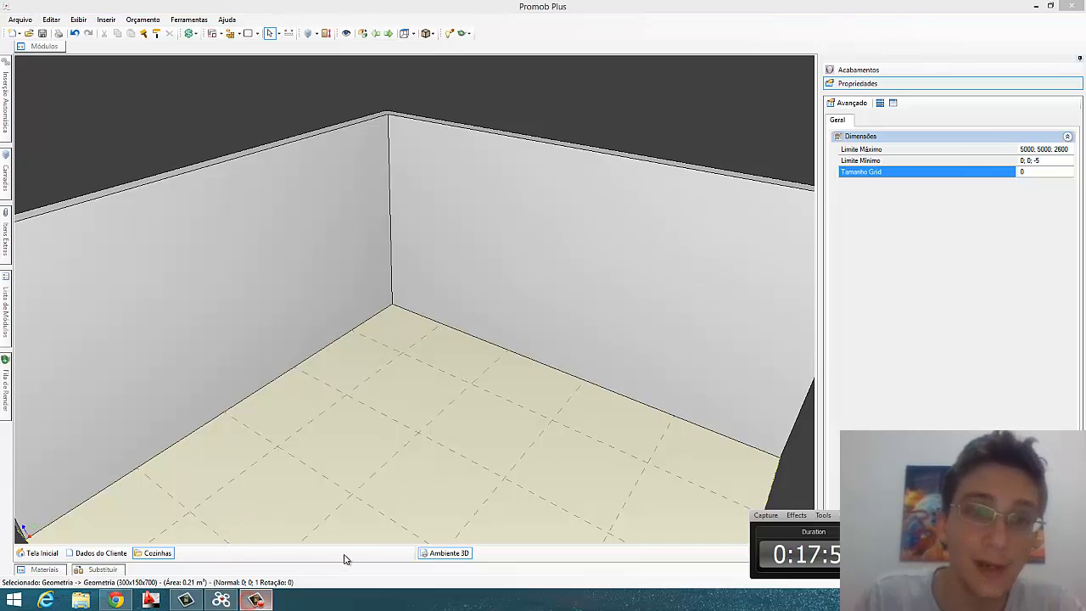